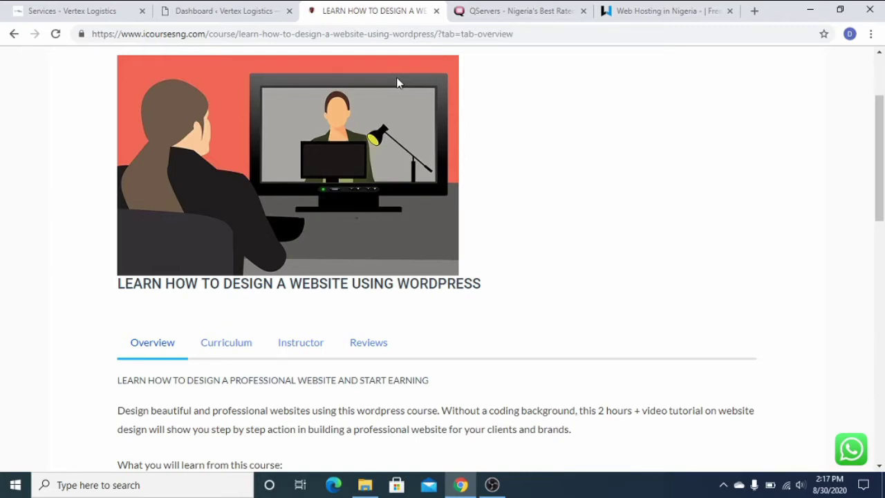
# Show QServers' starting prices: domains N1,000/year, hosting N500/month, SSL N6,500/year.
pyautogui.click(522, 9)
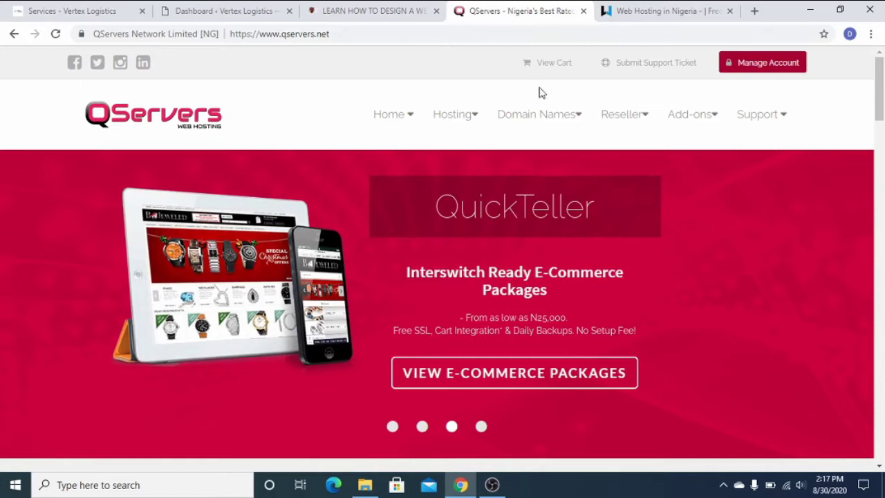
pyautogui.scroll(-4, 359, 209)
pyautogui.scroll(-7, 373, 206)
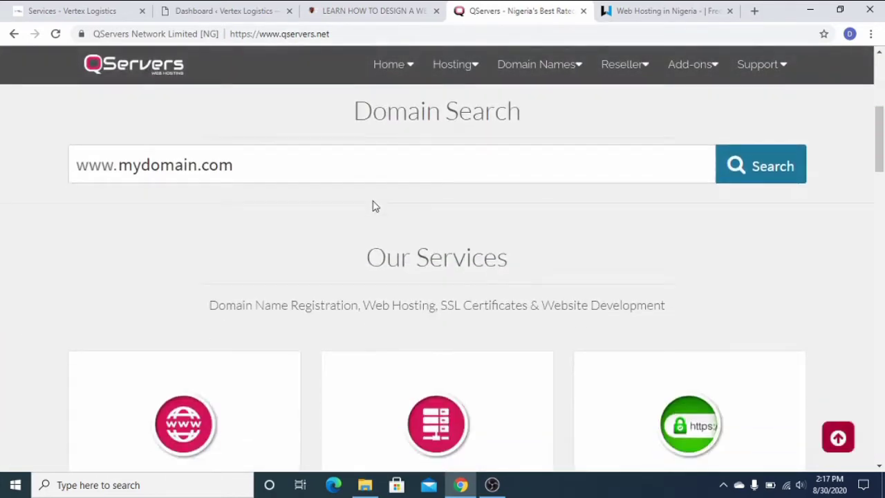
pyautogui.scroll(1, 377, 232)
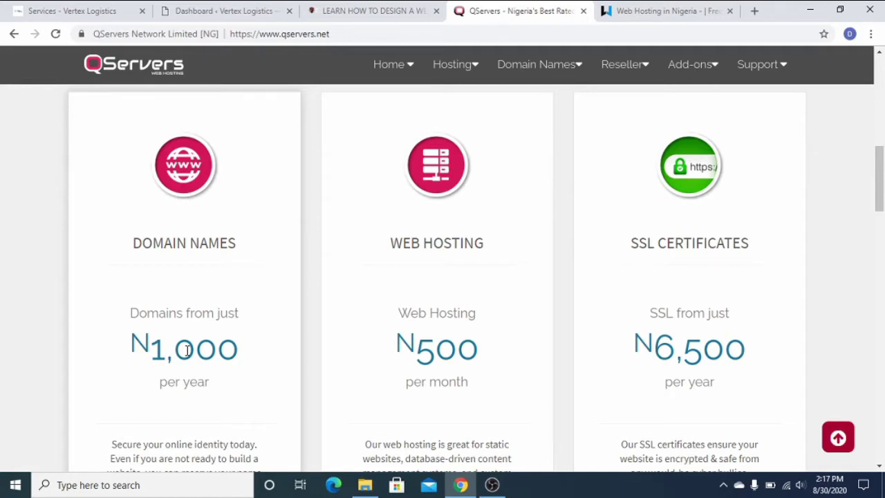
pyautogui.scroll(-1, 194, 350)
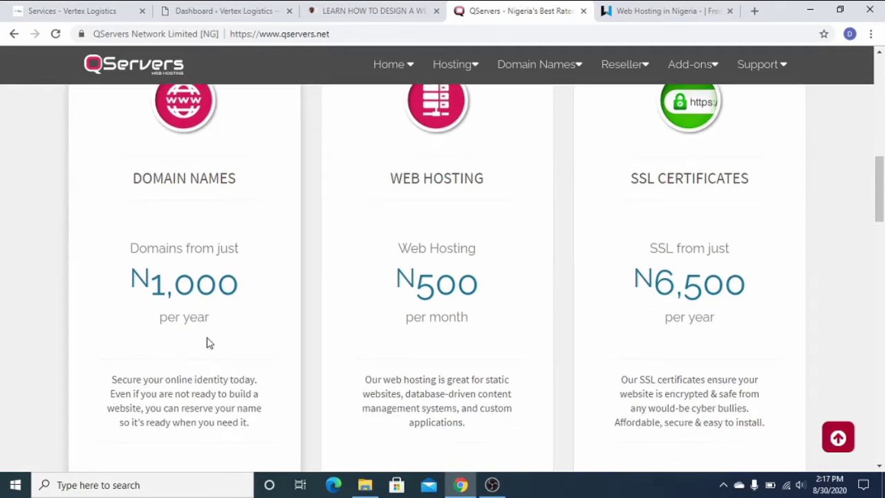
pyautogui.scroll(-2, 228, 340)
pyautogui.scroll(2, 255, 330)
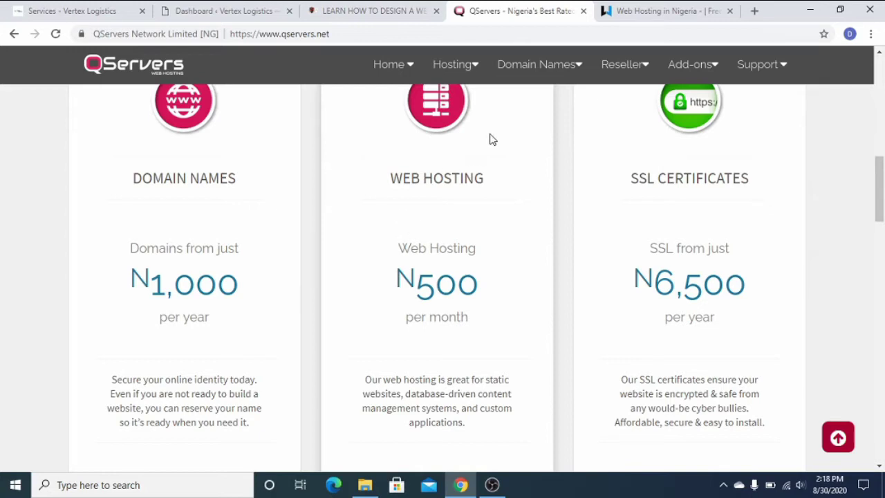
# Review Whogohost's monthly hosting plans, from Aspire ₦500 and Premium ₦700 up to Supreme ₦2,500.
pyautogui.click(682, 10)
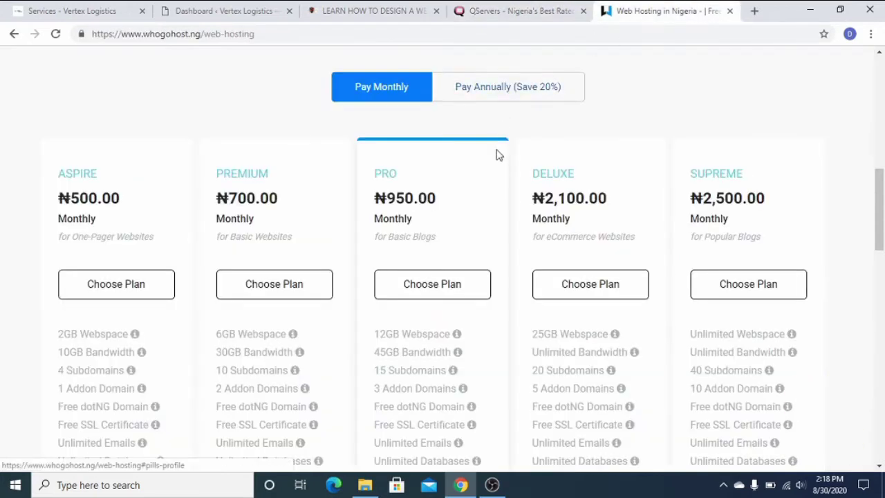
pyautogui.scroll(9, 497, 150)
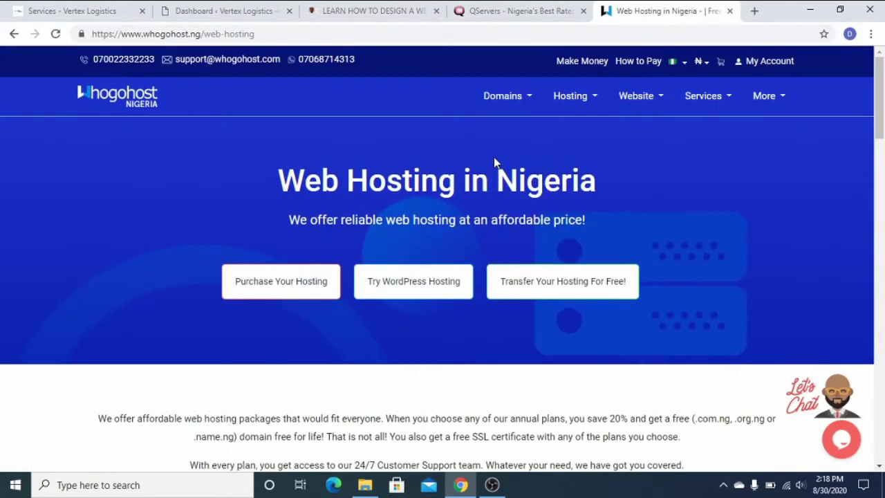
pyautogui.scroll(-3, 493, 163)
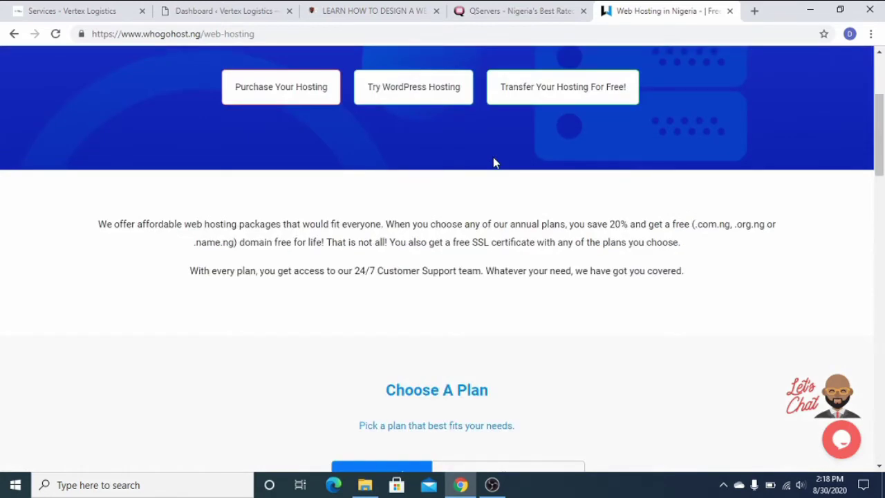
pyautogui.scroll(-3, 493, 162)
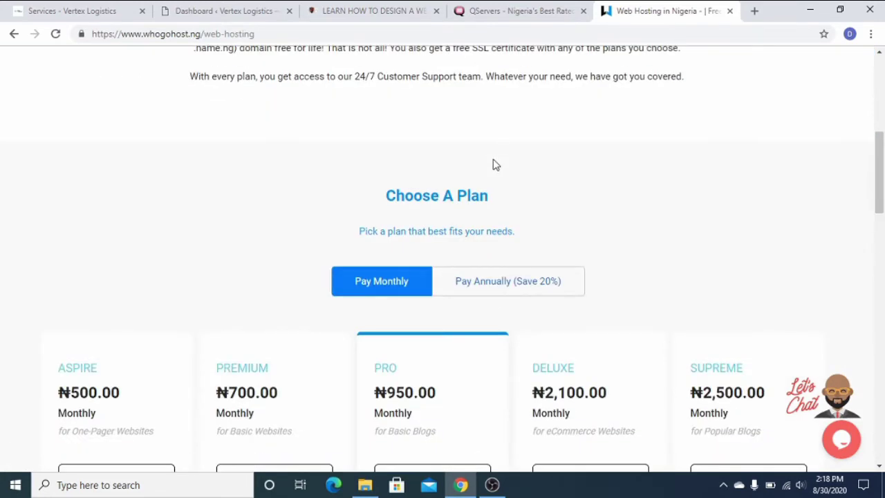
pyautogui.scroll(-3, 493, 164)
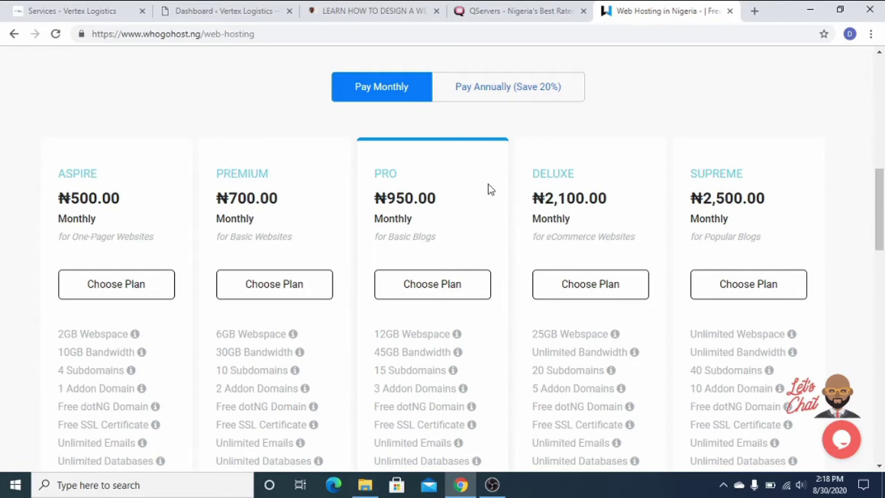
pyautogui.scroll(-4, 487, 189)
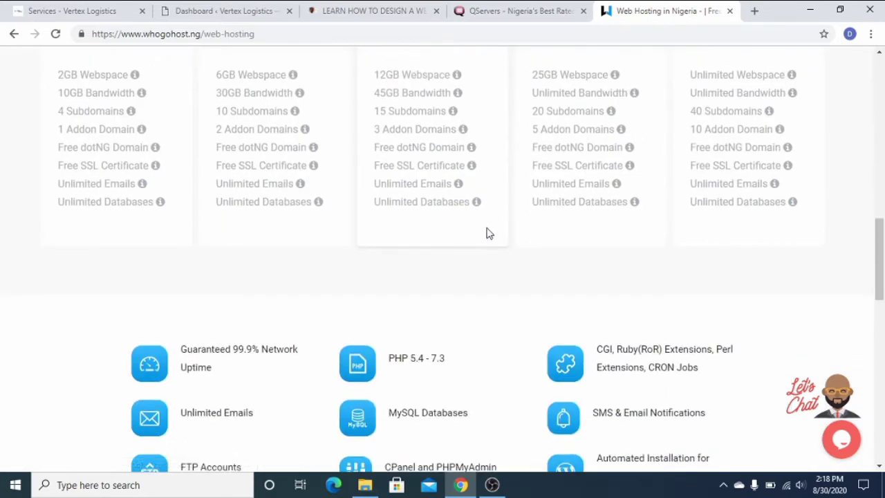
pyautogui.scroll(1, 487, 256)
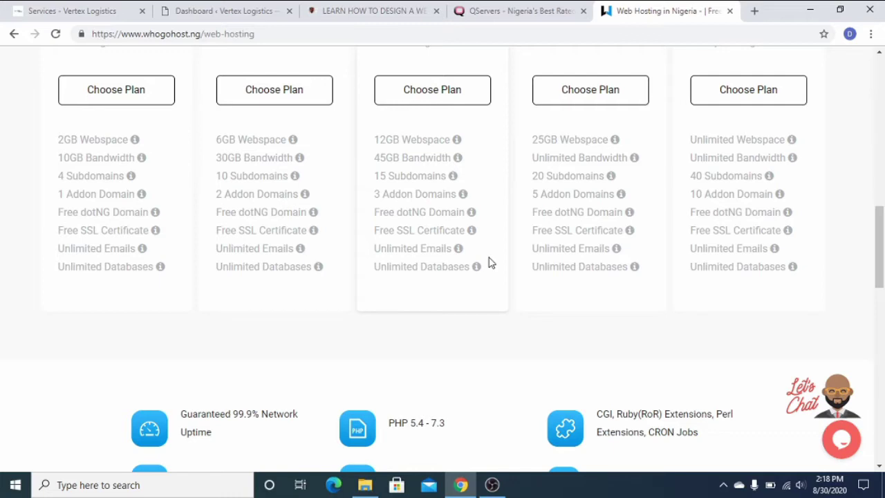
pyautogui.scroll(6, 488, 263)
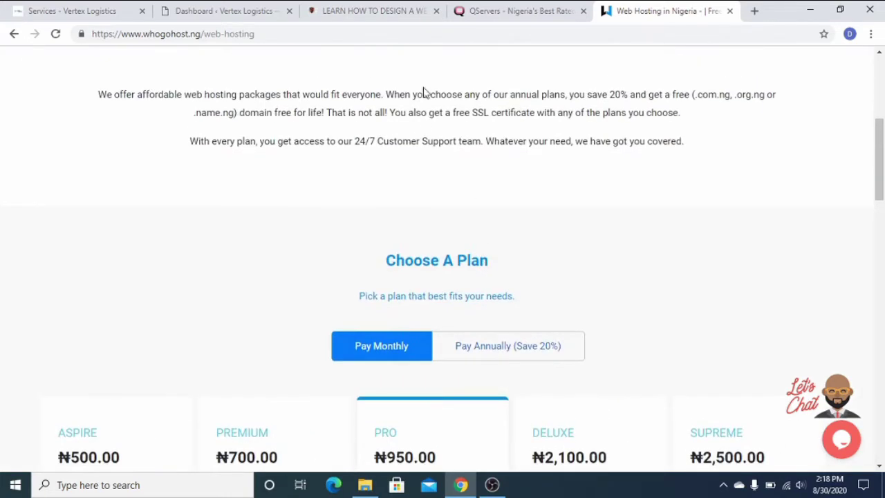
# Recheck the QServers domain, hosting and SSL price cards.
pyautogui.click(486, 13)
pyautogui.scroll(-3, 208, 304)
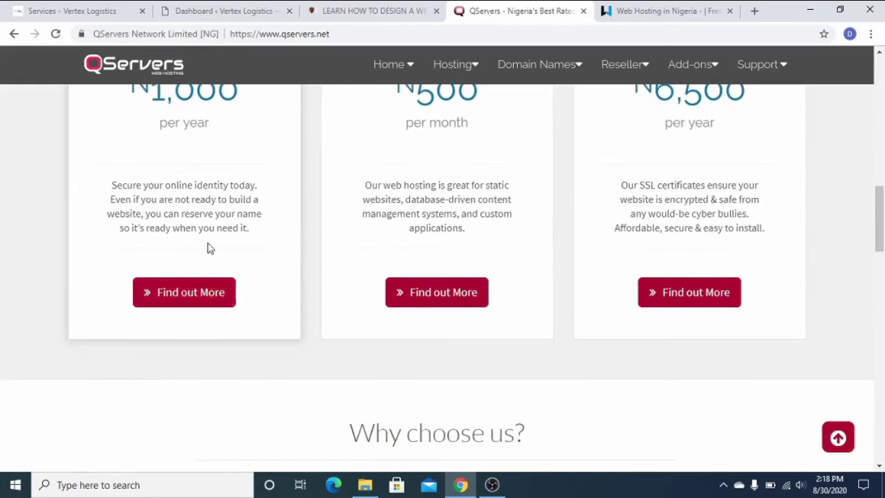
pyautogui.scroll(3, 201, 265)
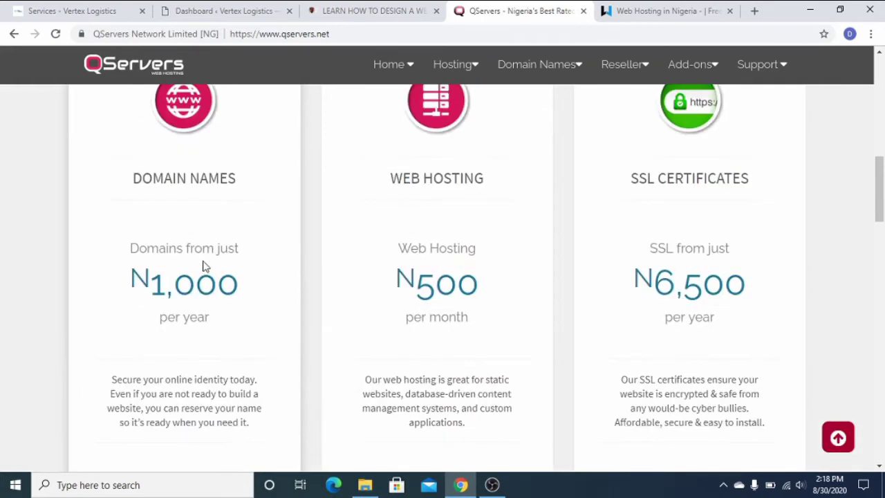
# Return to Whogohost's ₦500 Aspire plan to match QServers' N500 hosting price.
pyautogui.click(640, 10)
pyautogui.scroll(4, 515, 187)
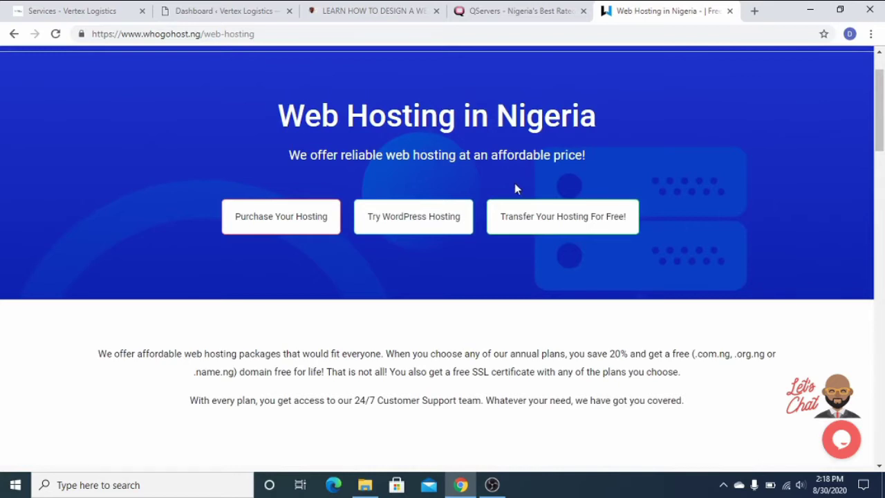
pyautogui.scroll(1, 514, 187)
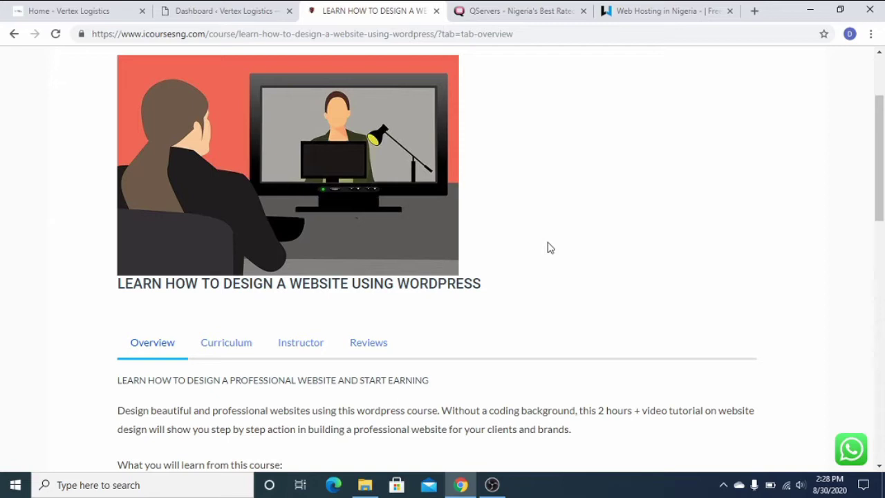
# Switch to the Dashboard ‹ Vertex Logistics tab and view the Welcome to Vertex Logistics banner.
pyautogui.click(193, 12)
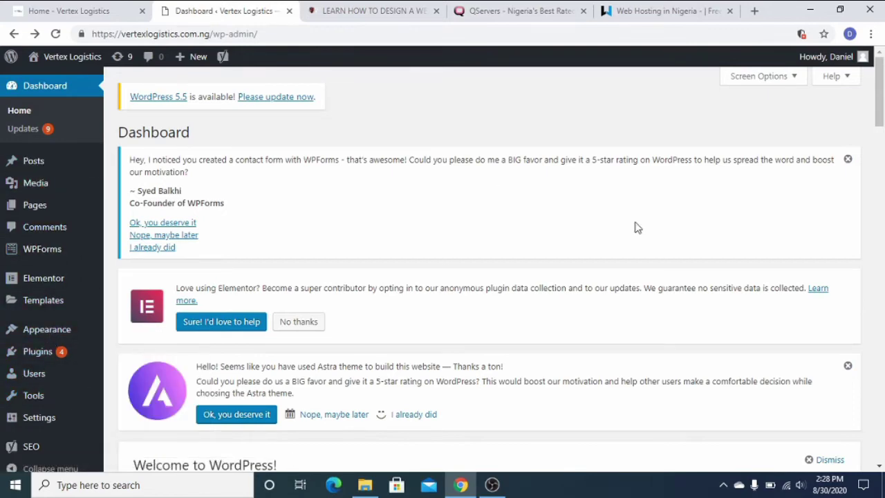
pyautogui.moveTo(883, 111); pyautogui.dragTo(882, 131)
pyautogui.click(82, 12)
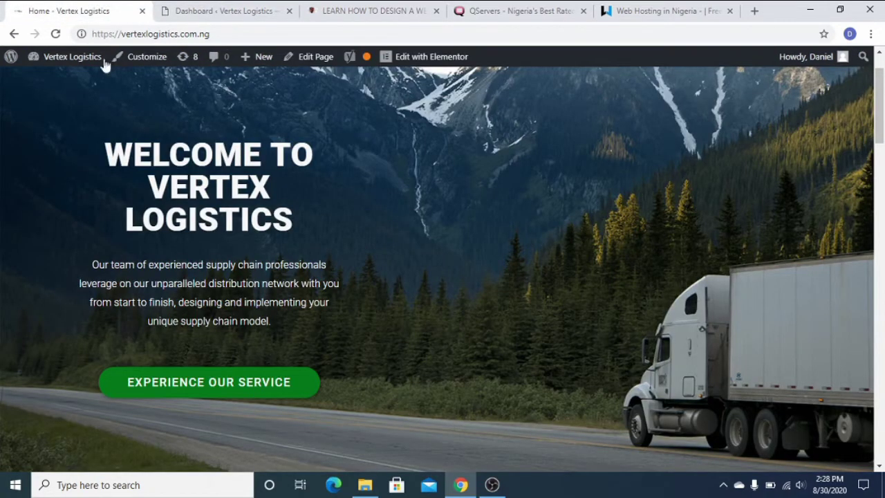
pyautogui.scroll(-2, 446, 164)
pyautogui.scroll(3, 446, 164)
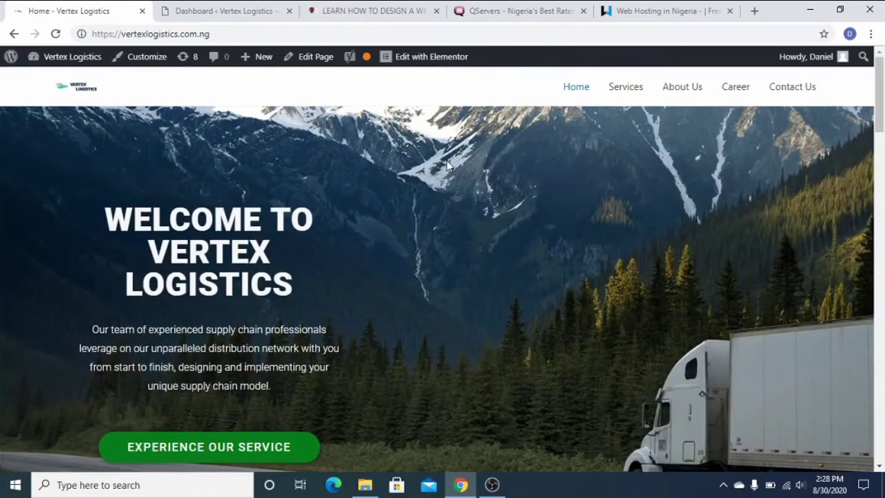
pyautogui.scroll(-3, 432, 158)
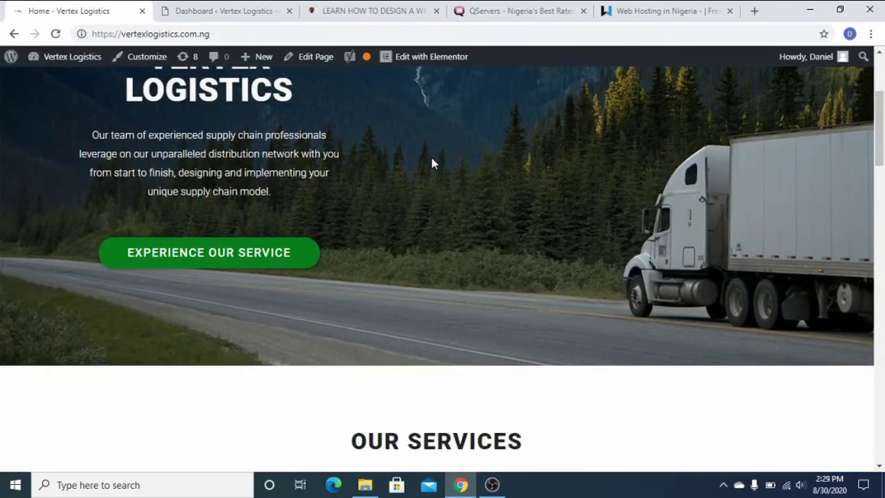
pyautogui.scroll(2, 432, 157)
pyautogui.moveTo(150, 181); pyautogui.dragTo(298, 222)
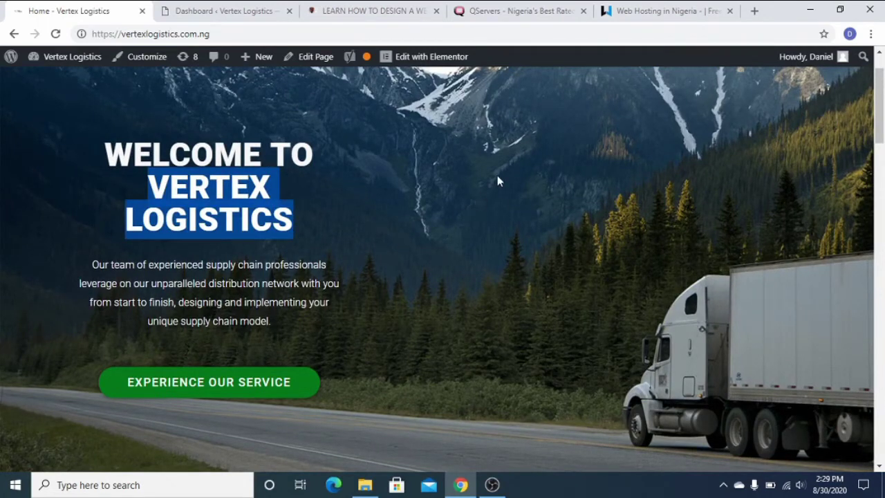
pyautogui.scroll(-10, 497, 179)
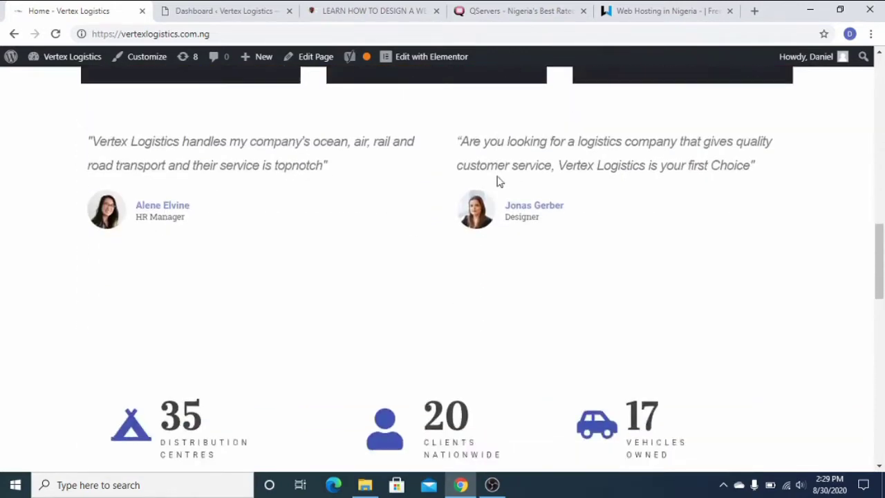
pyautogui.scroll(-8, 500, 181)
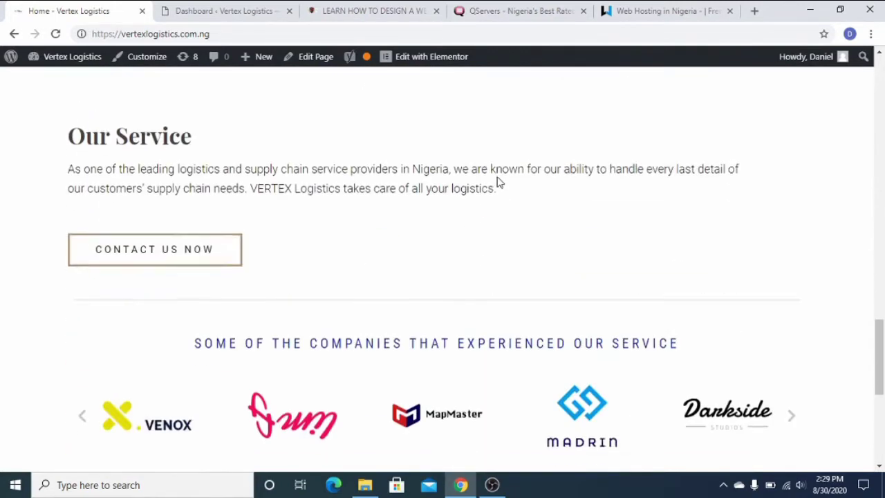
pyautogui.scroll(-5, 498, 183)
pyautogui.scroll(15, 555, 177)
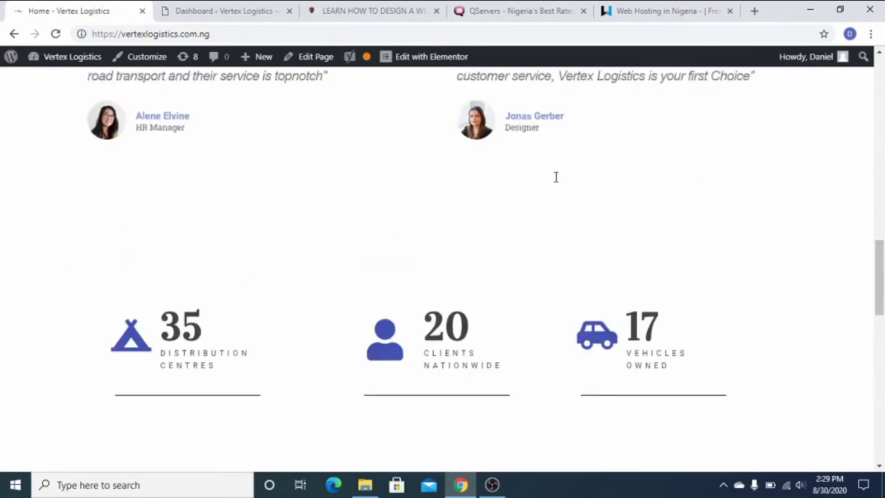
pyautogui.scroll(12, 555, 177)
pyautogui.scroll(3, 641, 156)
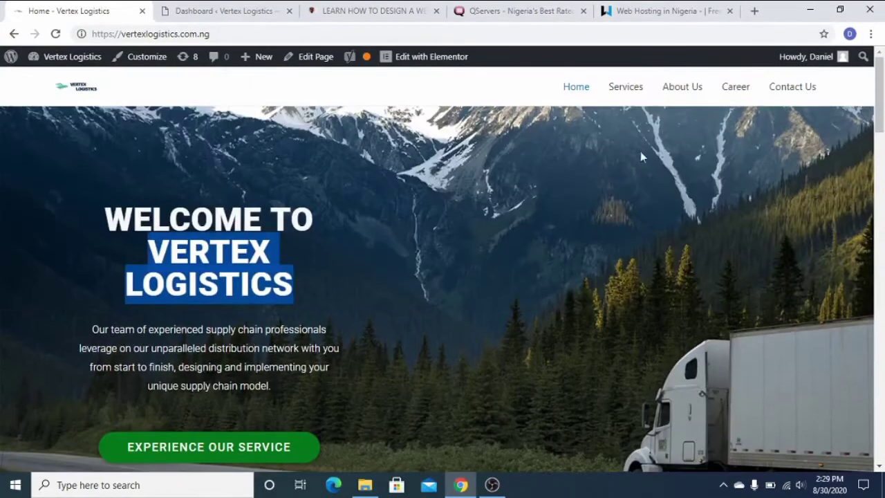
pyautogui.click(631, 92)
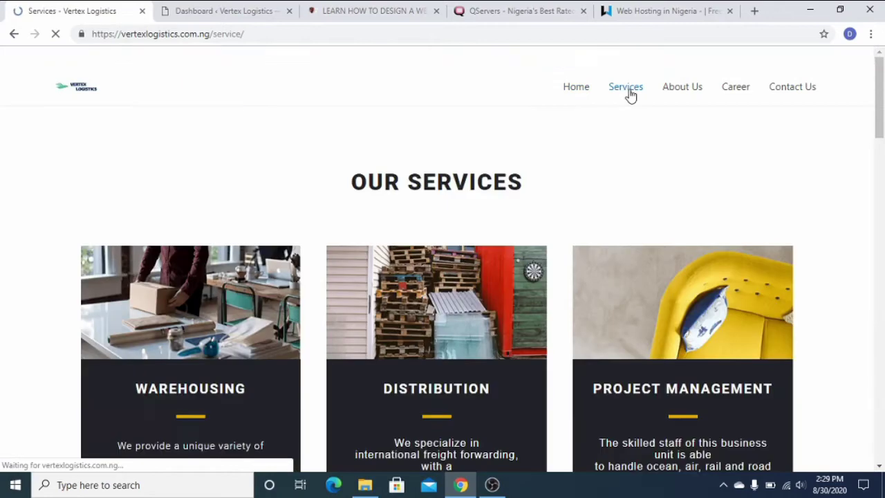
pyautogui.scroll(-3, 786, 158)
pyautogui.scroll(-9, 786, 155)
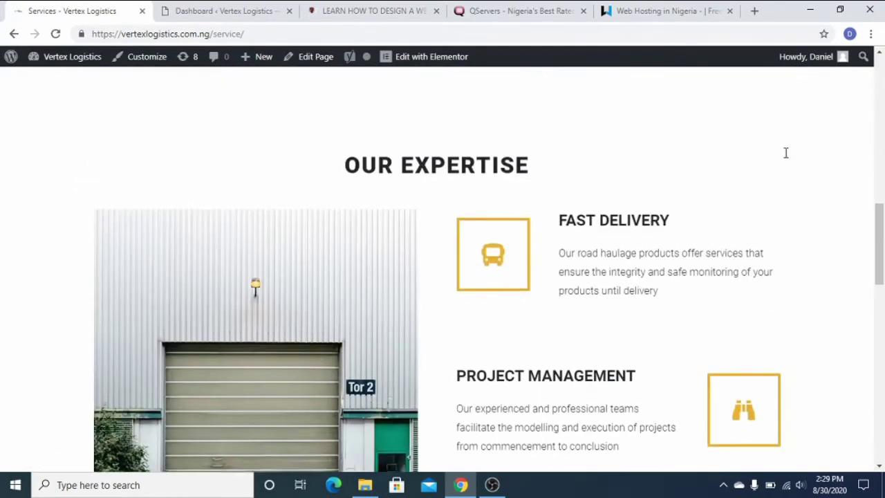
pyautogui.scroll(5, 770, 162)
pyautogui.scroll(-10, 760, 169)
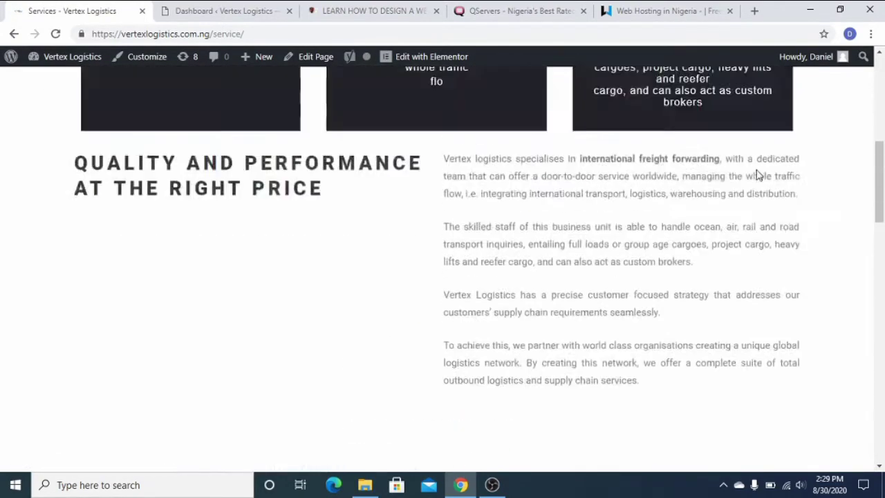
pyautogui.scroll(-5, 733, 169)
pyautogui.scroll(4, 733, 173)
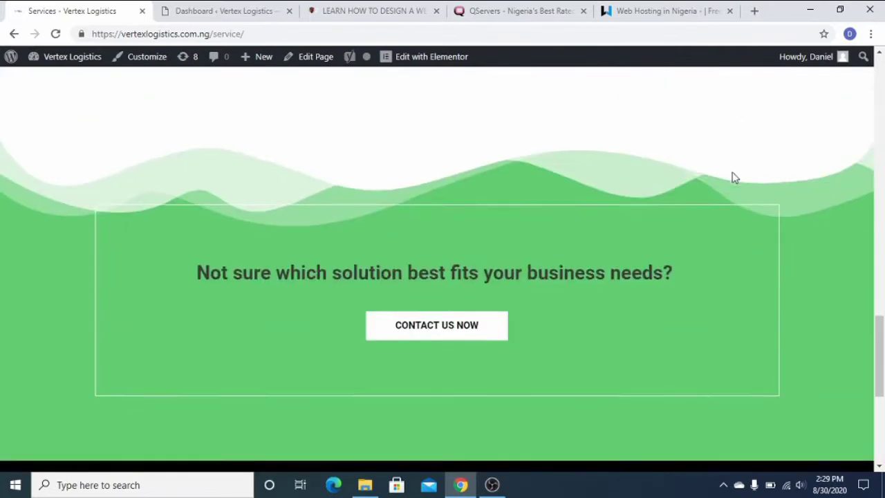
pyautogui.scroll(-5, 733, 172)
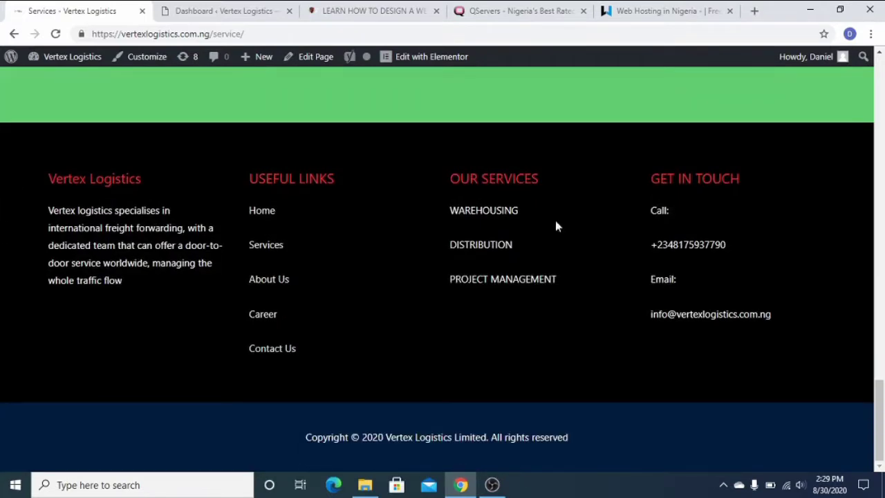
pyautogui.scroll(4, 678, 242)
pyautogui.scroll(15, 679, 240)
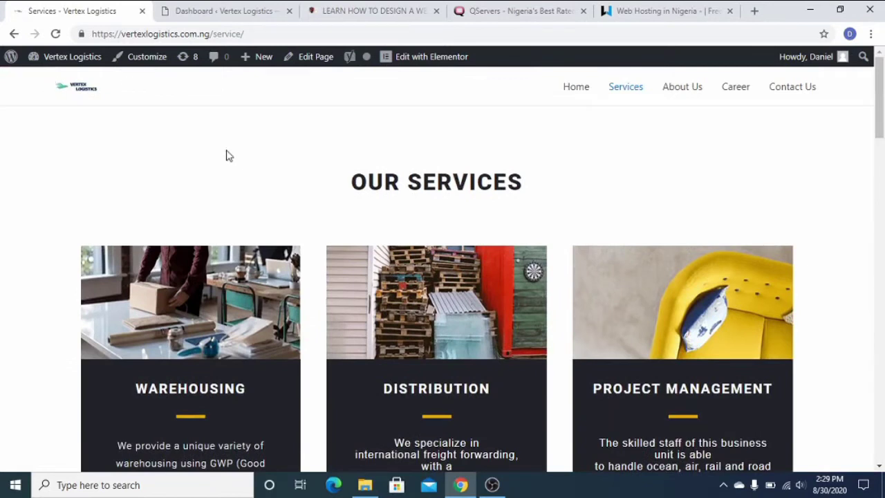
# Open the admin Pages list in a new tab from the dashboard sidebar.
pyautogui.click(240, 7)
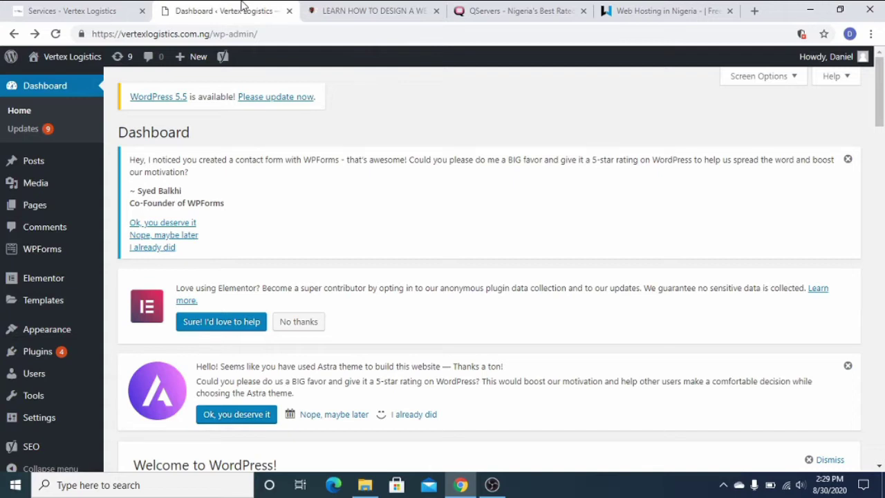
pyautogui.rightClick(52, 208)
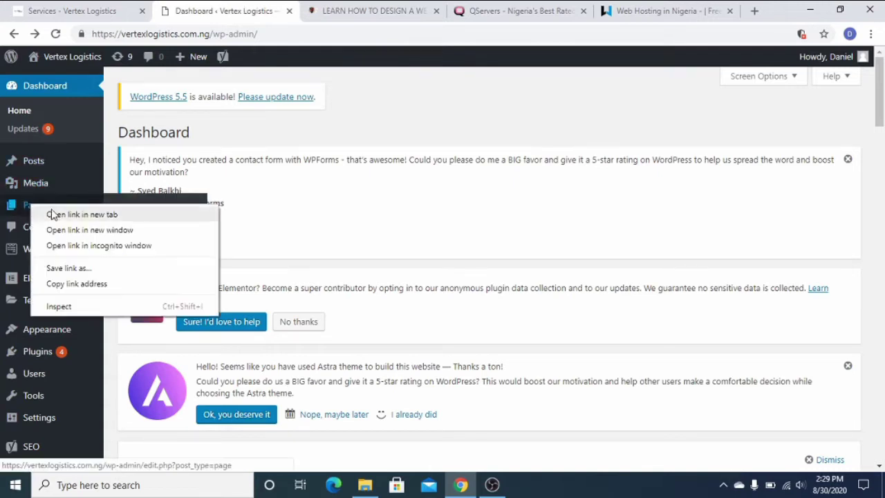
pyautogui.click(52, 214)
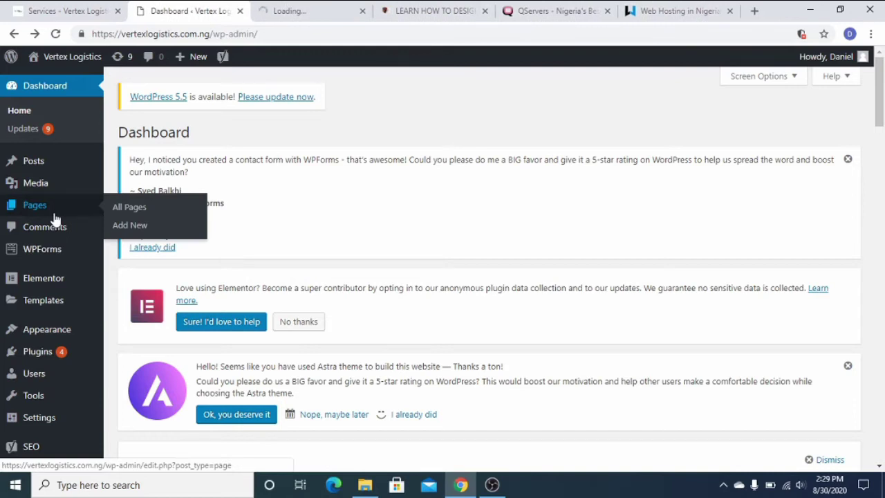
# Browse the live About Us page, return Home, then view the six-page admin list.
pyautogui.click(77, 10)
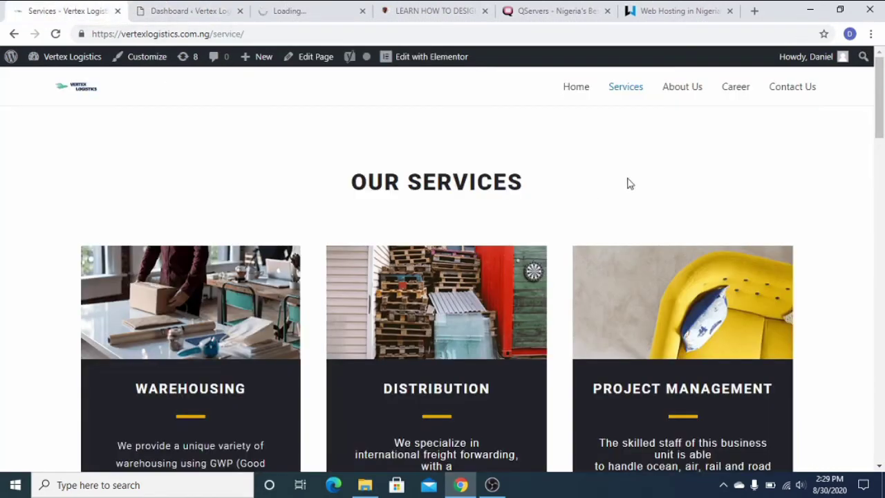
pyautogui.click(682, 91)
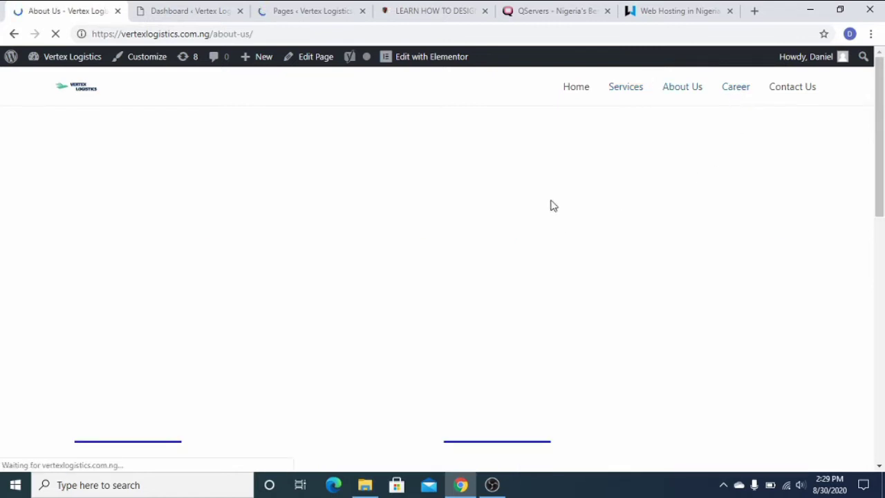
pyautogui.scroll(-1, 388, 327)
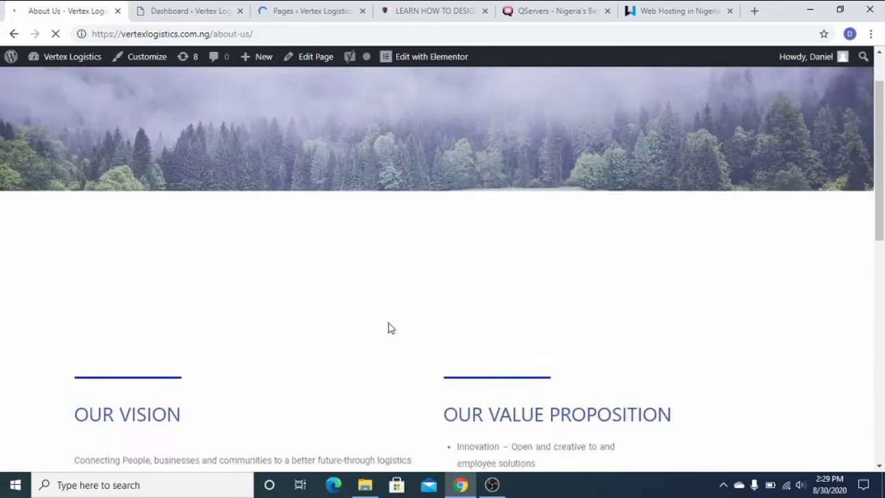
pyautogui.scroll(-7, 462, 336)
pyautogui.scroll(4, 624, 87)
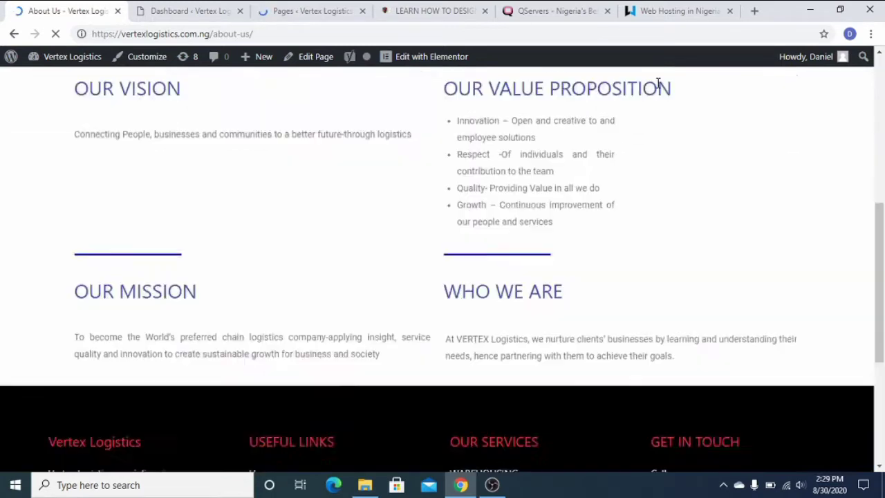
pyautogui.scroll(6, 684, 118)
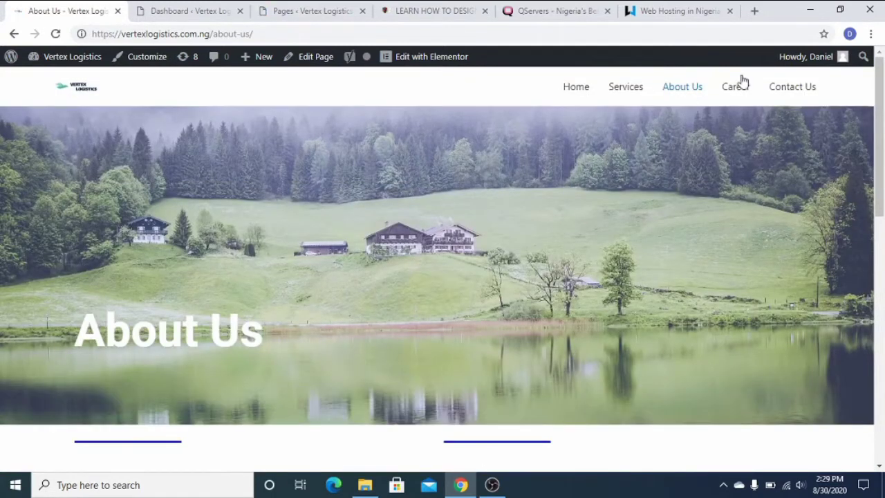
pyautogui.click(588, 89)
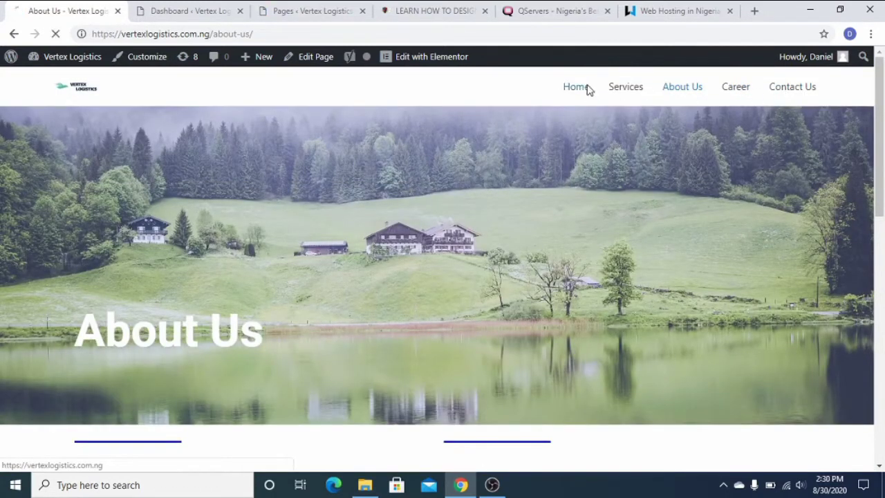
pyautogui.click(292, 12)
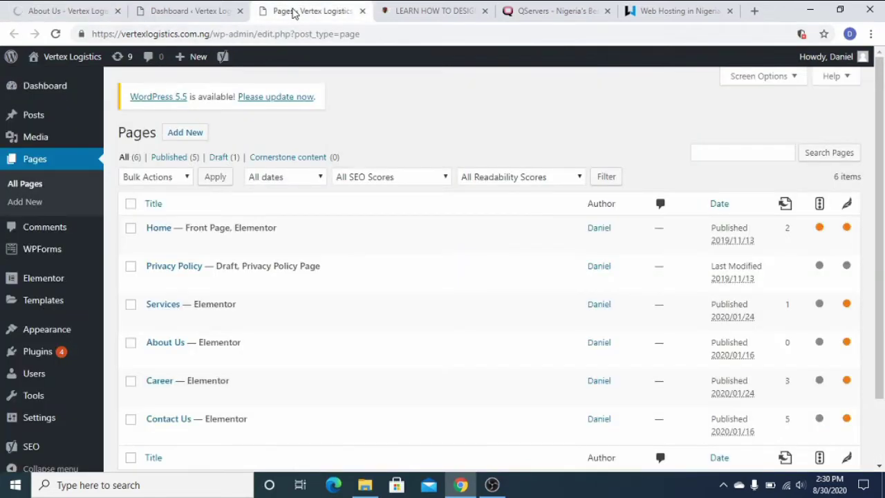
# Recheck the admin Pages list, then return to the homepage's Warehousing, Distribution and Project Management cards.
pyautogui.scroll(-1, 407, 223)
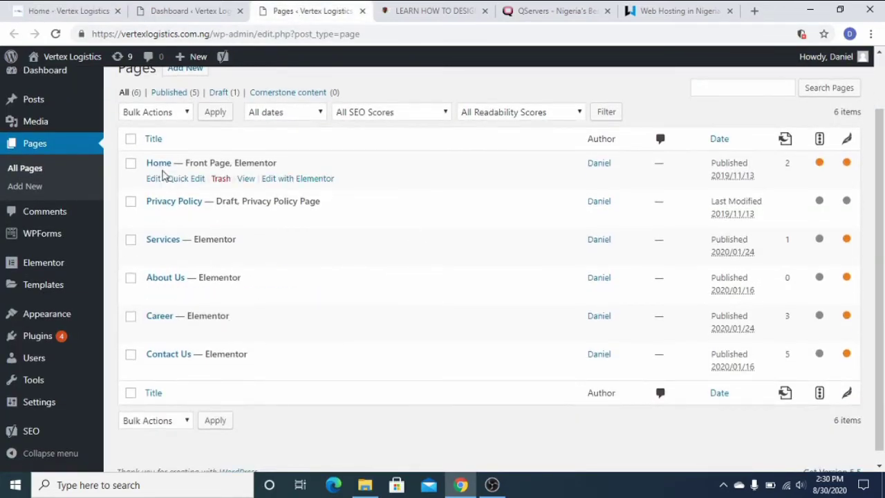
pyautogui.click(83, 11)
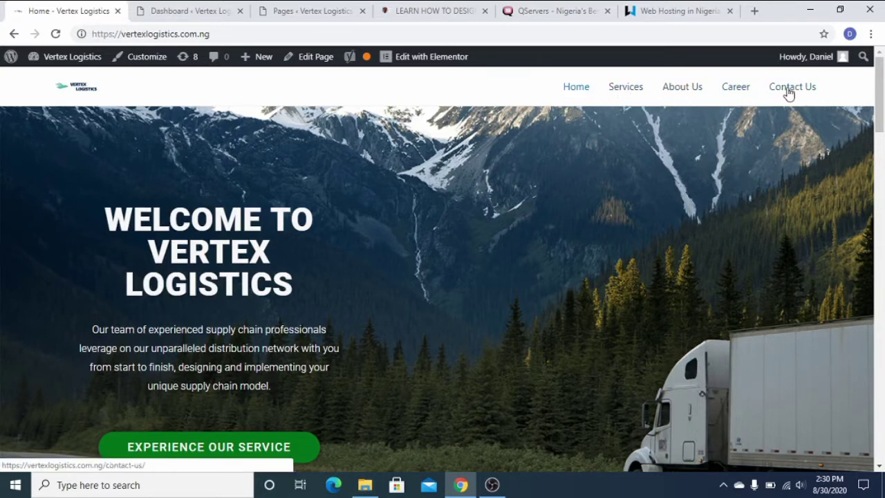
pyautogui.click(329, 11)
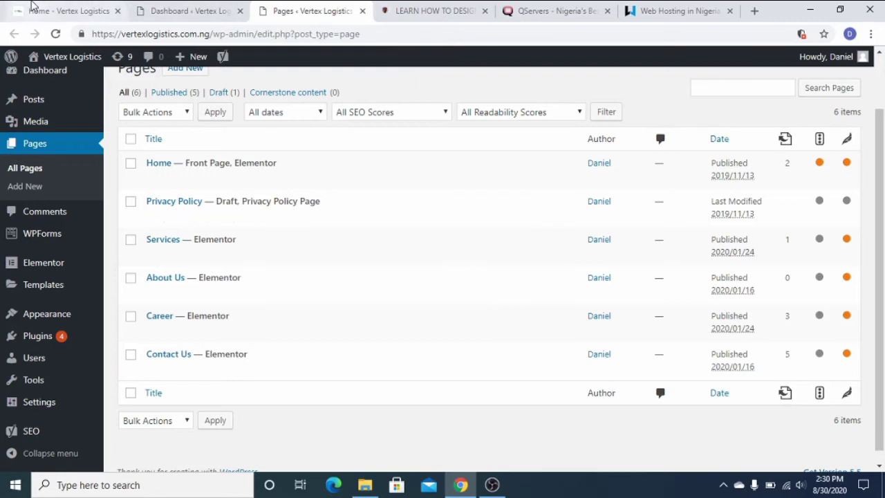
pyautogui.click(69, 10)
pyautogui.scroll(-1, 531, 361)
pyautogui.scroll(-13, 532, 360)
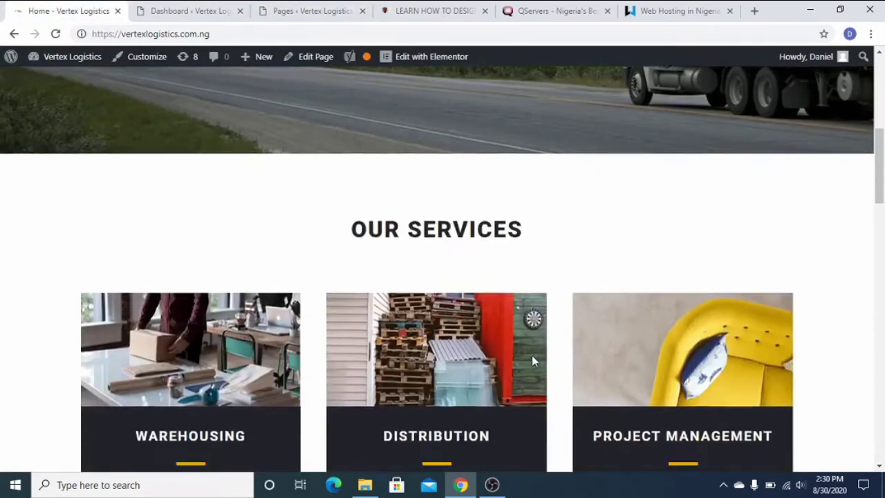
pyautogui.scroll(-10, 533, 367)
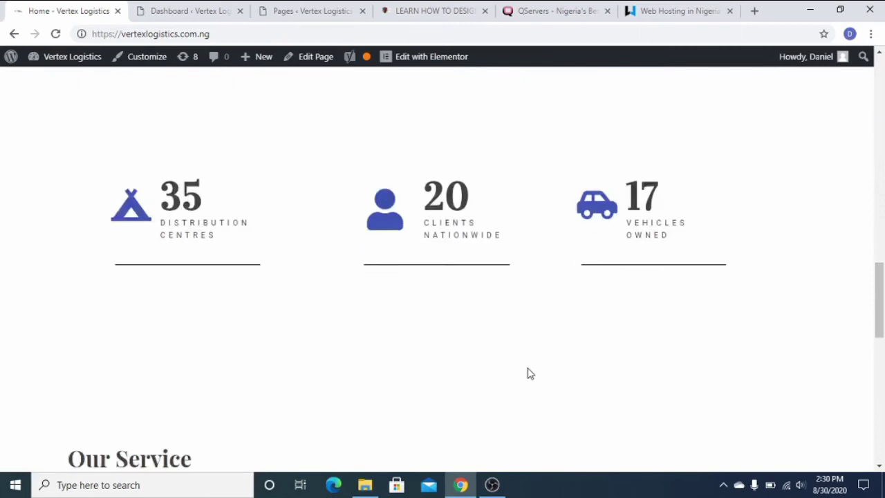
pyautogui.scroll(20, 527, 374)
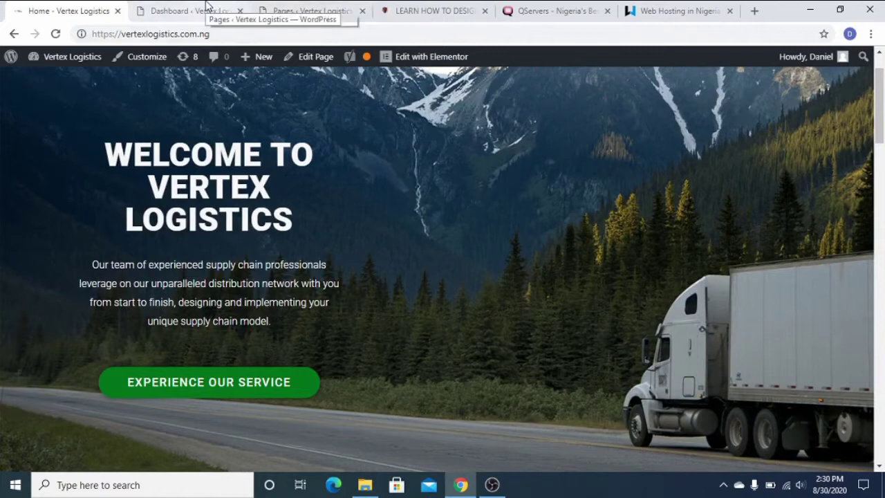
# Switch back to the Pages ‹ Vertex Logistics list of six mostly Elementor-built pages.
pyautogui.click(285, 17)
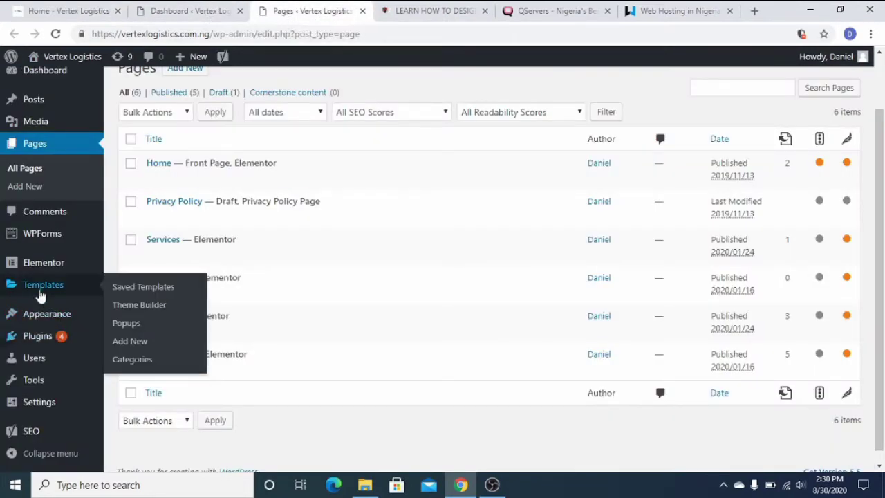
pyautogui.moveTo(27, 270)
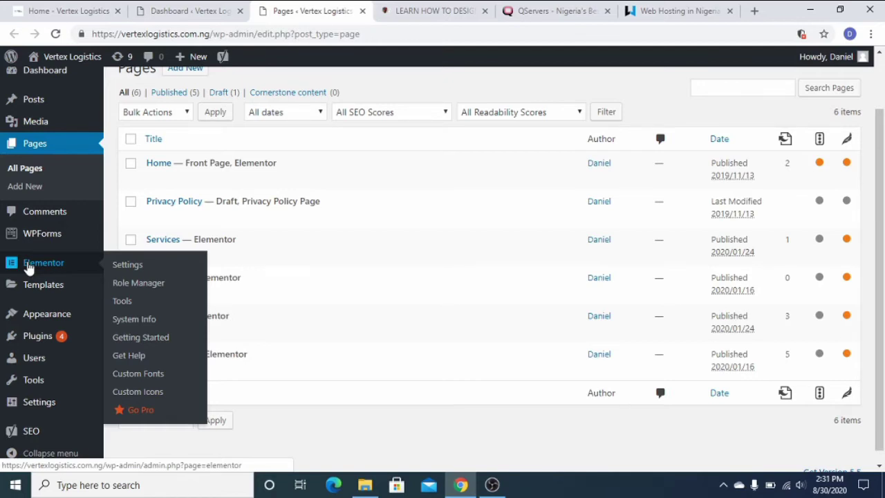
# Search Plugins > Add New for 'elementor' to list Elementor Page Builder and its add-ons.
pyautogui.click(48, 343)
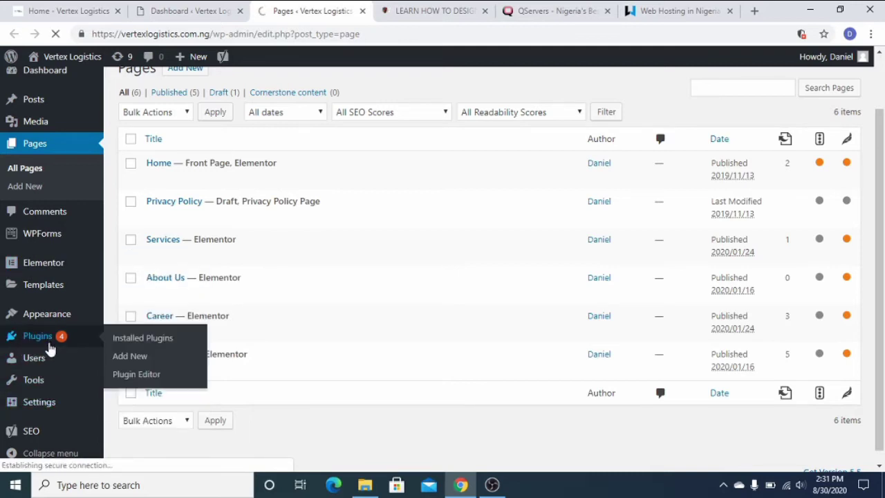
pyautogui.moveTo(49, 354)
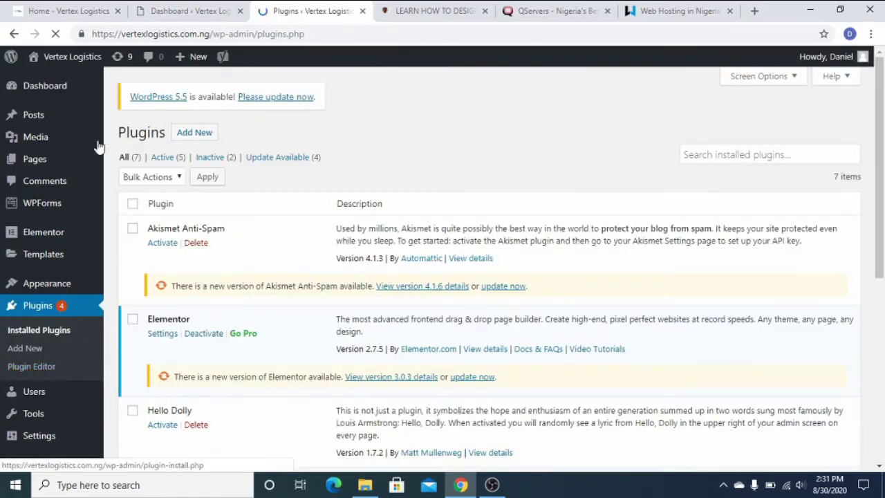
pyautogui.click(195, 133)
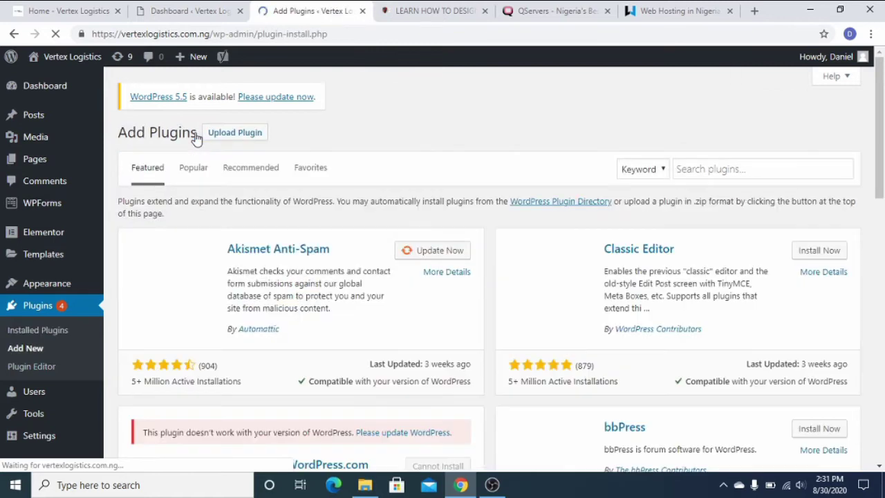
pyautogui.click(761, 169)
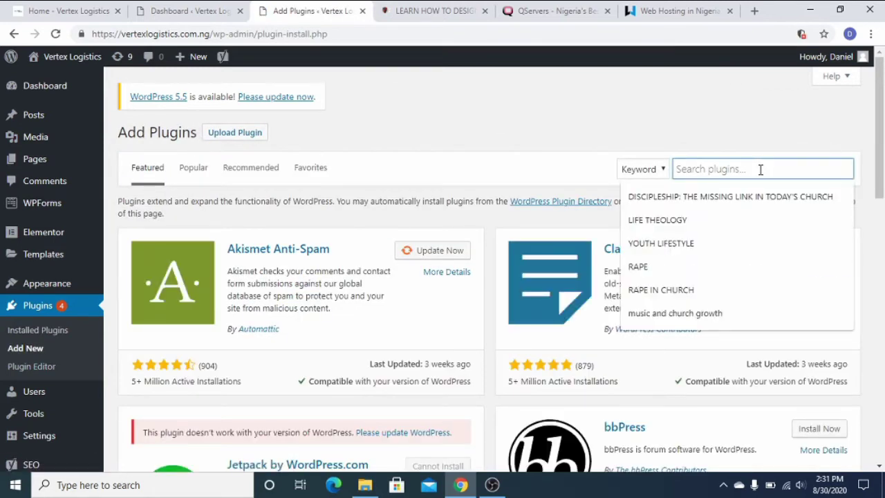
pyautogui.write('elemento')
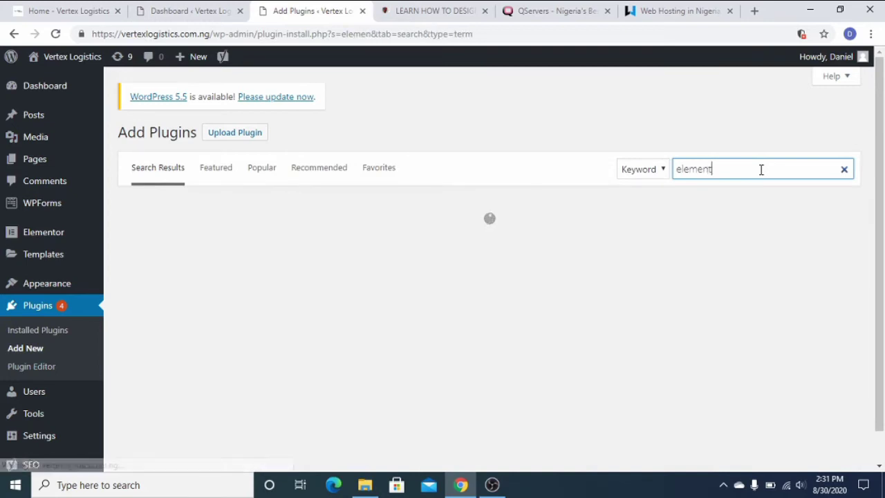
pyautogui.write('r')
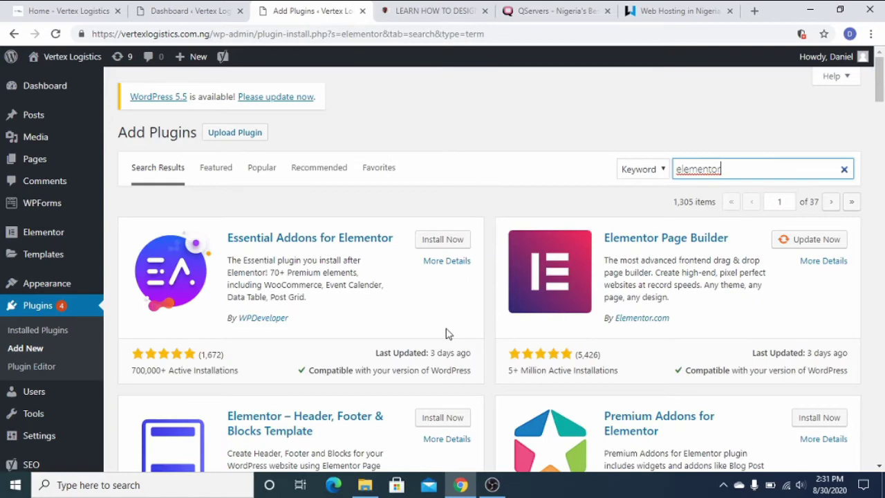
pyautogui.scroll(-1, 501, 288)
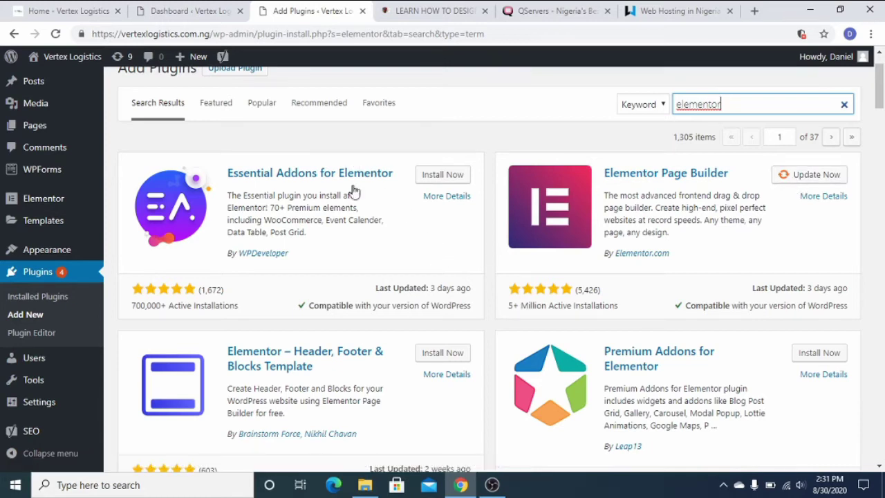
pyautogui.scroll(-1, 599, 292)
pyautogui.scroll(2, 801, 241)
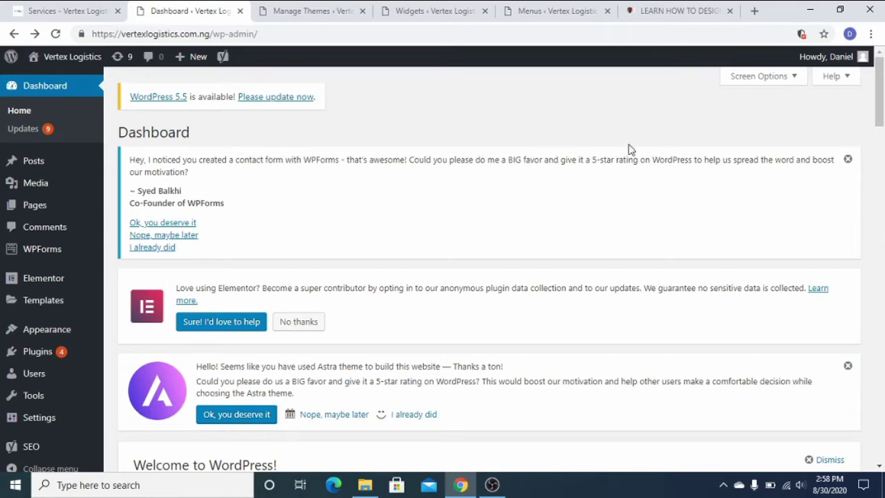
# Show the Appearance submenu on the Vertex Logistics dashboard.
pyautogui.moveTo(50, 334)
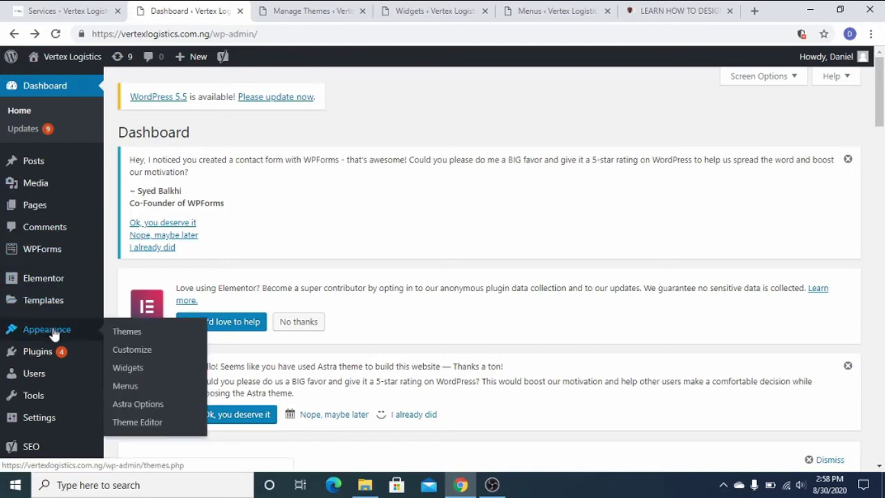
# Search Appearance > Themes > Add New for 'astra', listing installed Astra and Astral.
pyautogui.click(135, 338)
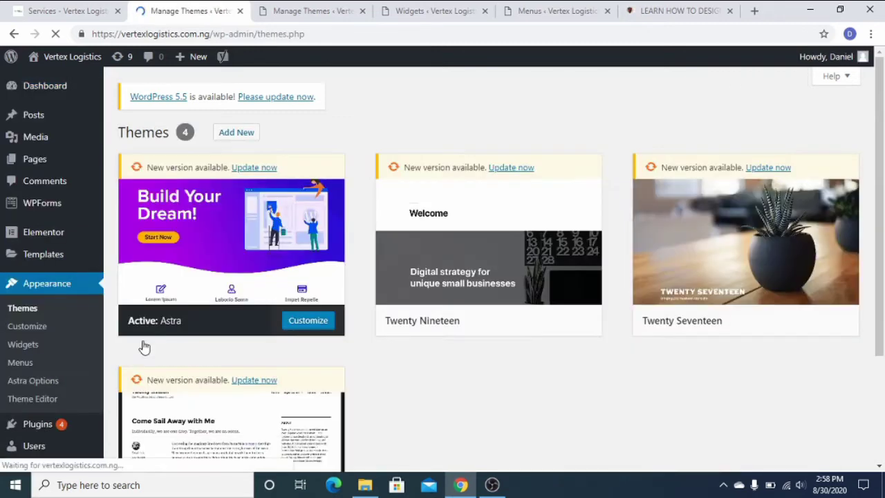
pyautogui.click(237, 137)
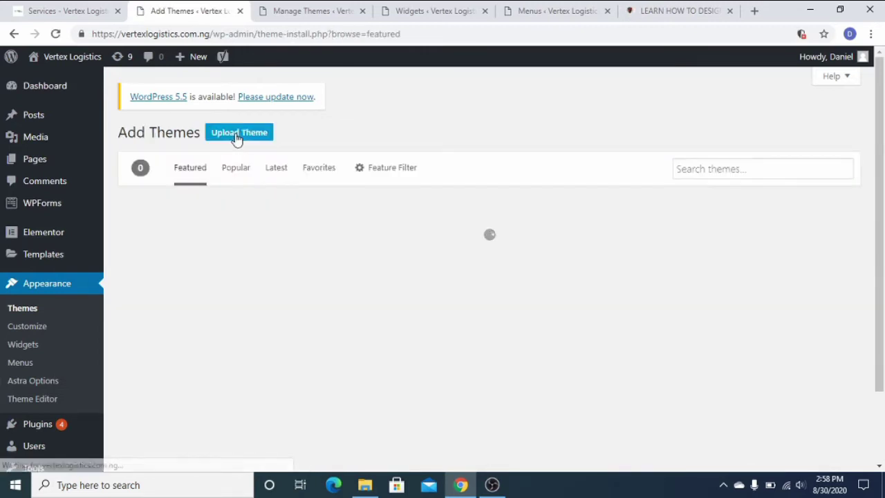
pyautogui.click(756, 169)
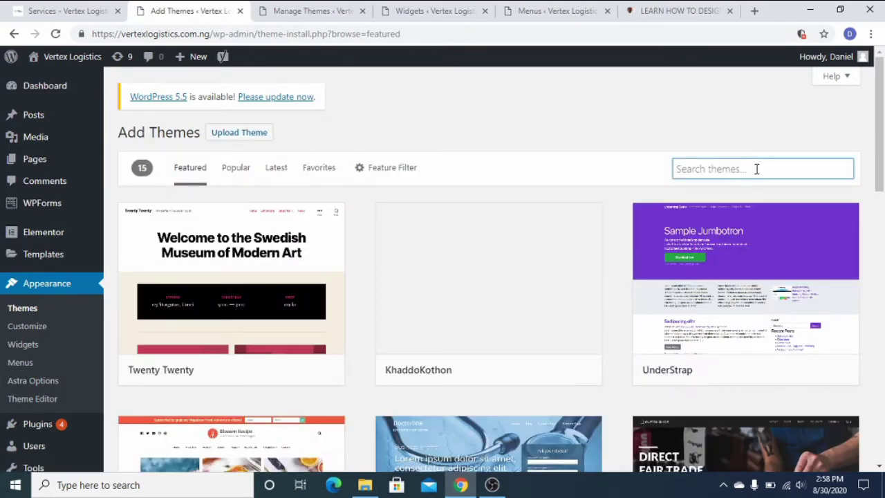
pyautogui.write('astra')
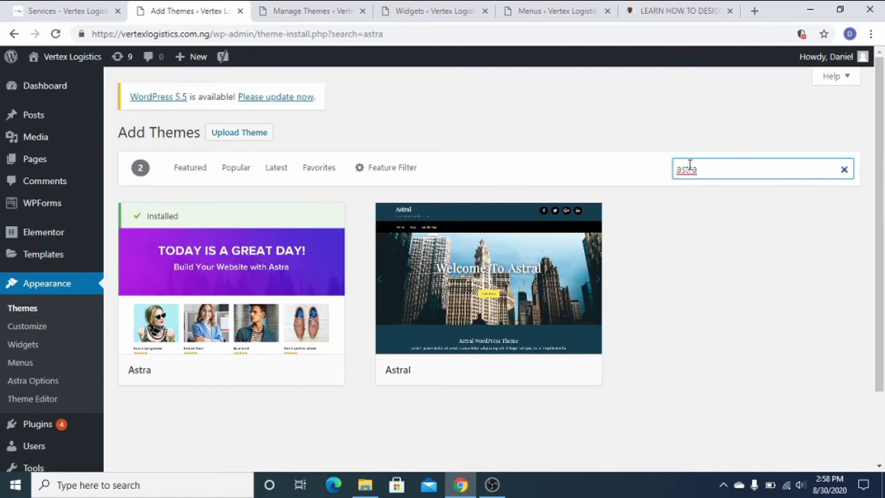
pyautogui.moveTo(135, 321)
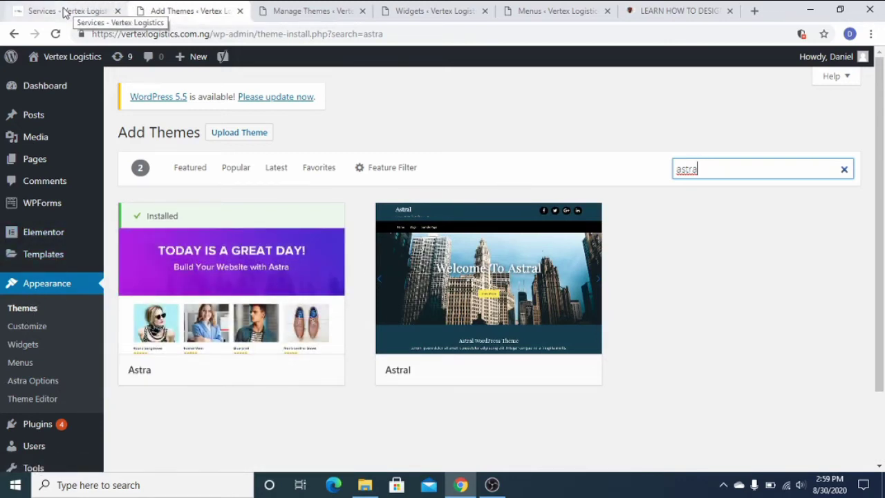
pyautogui.click(64, 14)
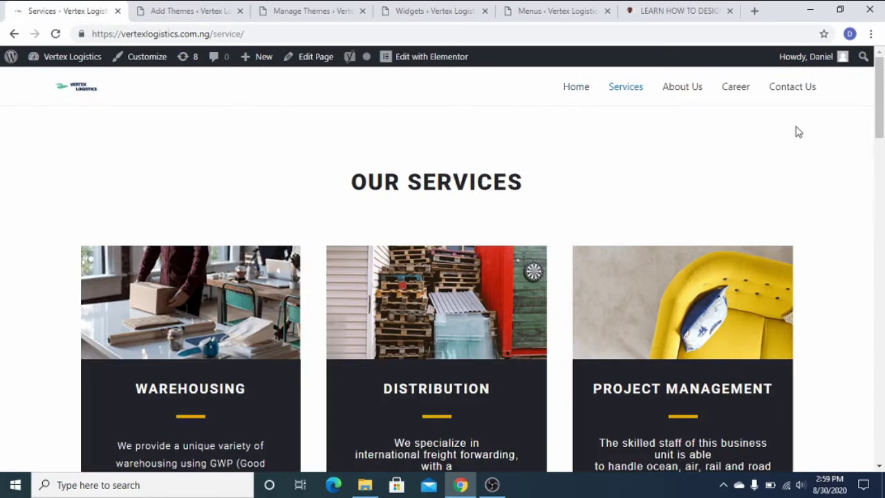
pyautogui.scroll(-20, 484, 242)
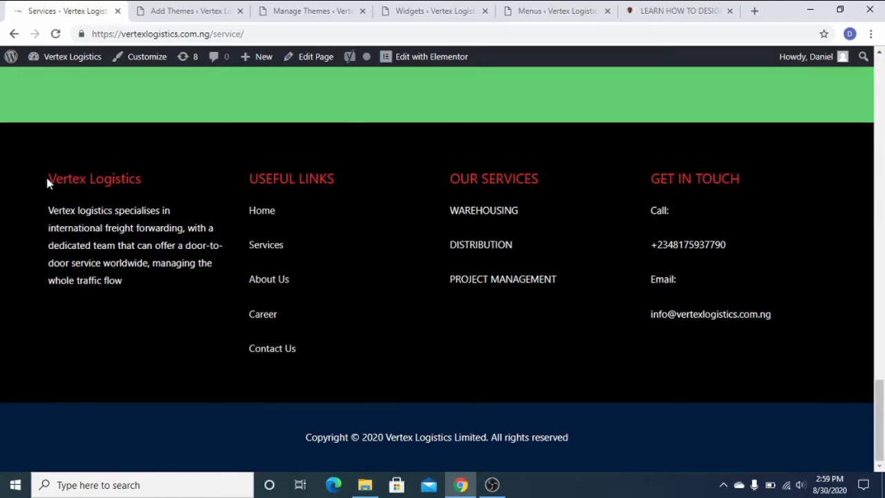
pyautogui.moveTo(48, 178); pyautogui.dragTo(140, 280)
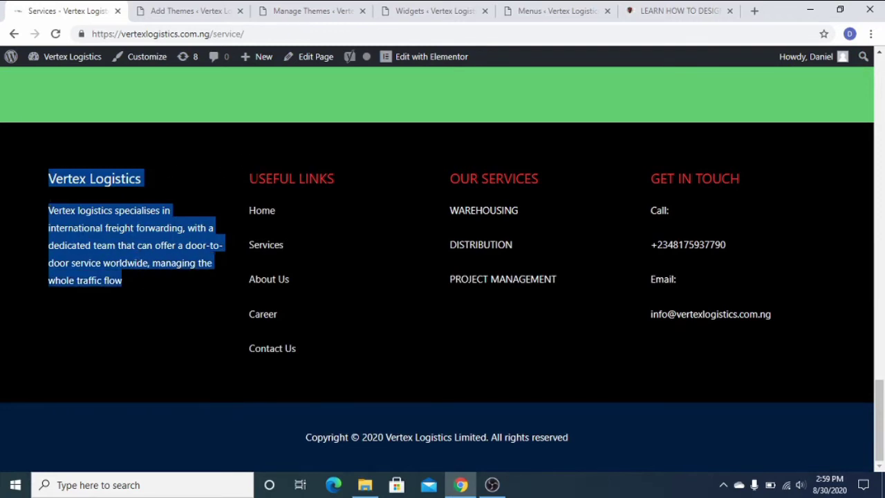
pyautogui.moveTo(244, 170); pyautogui.dragTo(289, 345)
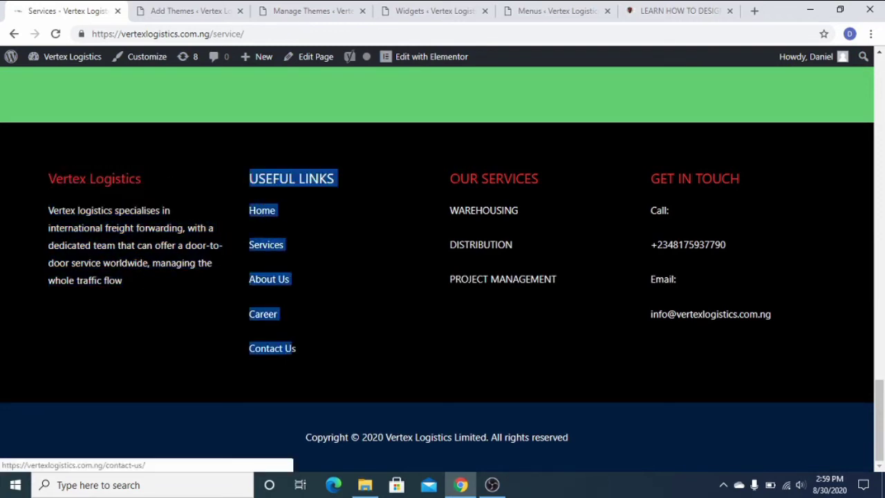
pyautogui.moveTo(448, 170); pyautogui.dragTo(502, 307)
pyautogui.moveTo(646, 180); pyautogui.dragTo(635, 291)
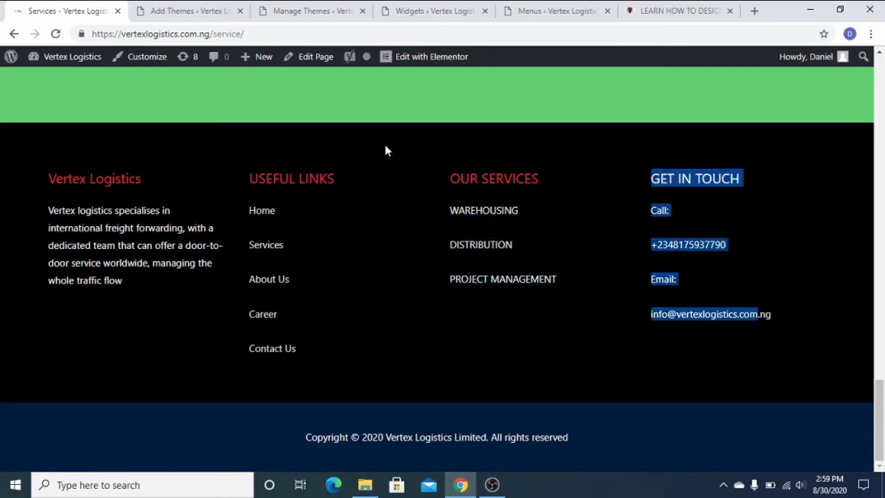
pyautogui.click(197, 10)
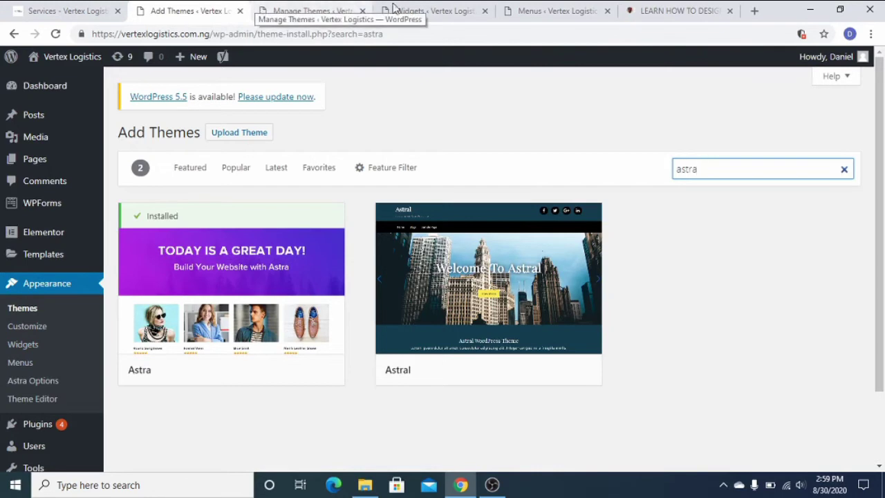
# On the Widgets page, expand and then collapse the Vertex Logistics footer text widget.
pyautogui.click(415, 7)
pyautogui.scroll(-3, 595, 334)
pyautogui.scroll(3, 691, 290)
pyautogui.click(839, 197)
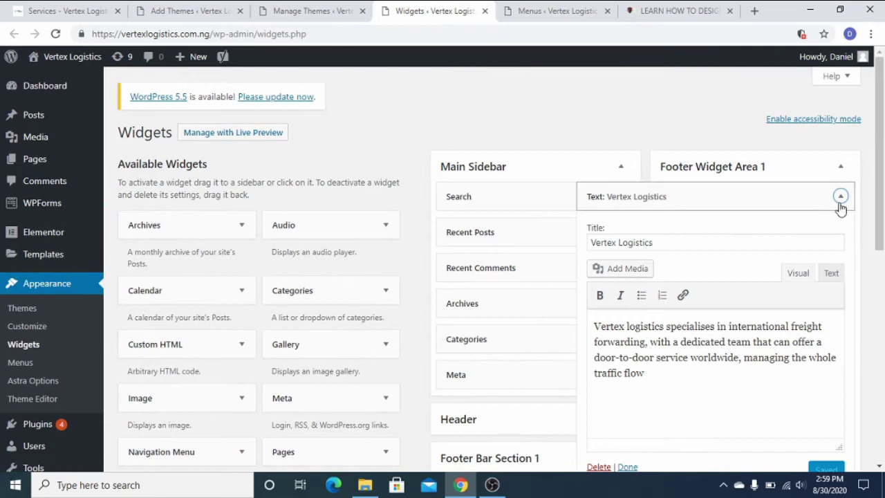
pyautogui.click(840, 203)
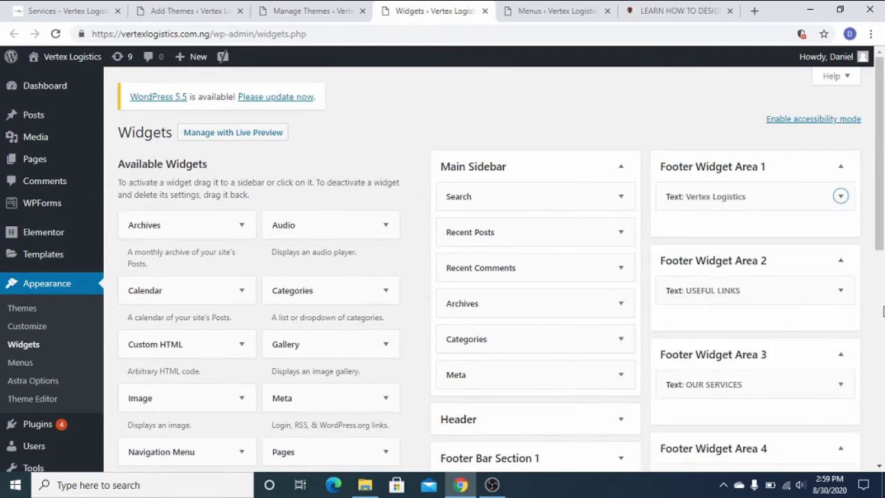
# Add an empty Text widget to Footer Widget Area 4 below GET IN TOUCH and collapse it.
pyautogui.scroll(-3, 770, 343)
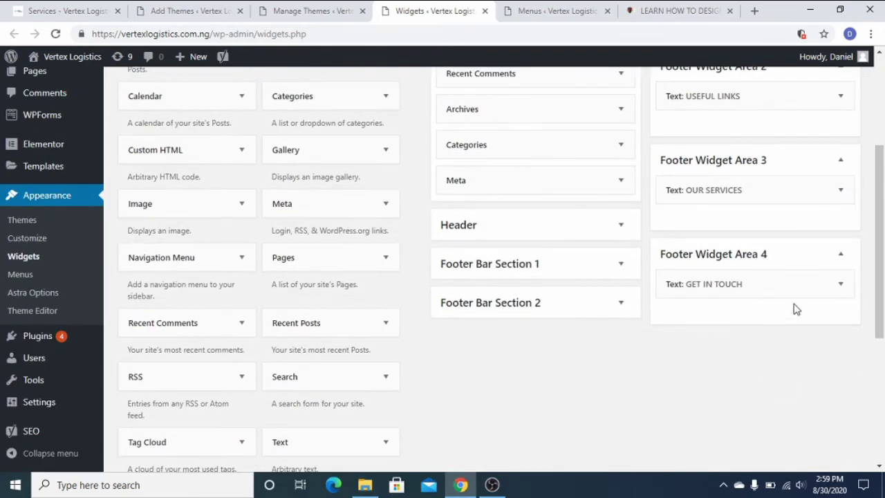
pyautogui.scroll(-2, 112, 385)
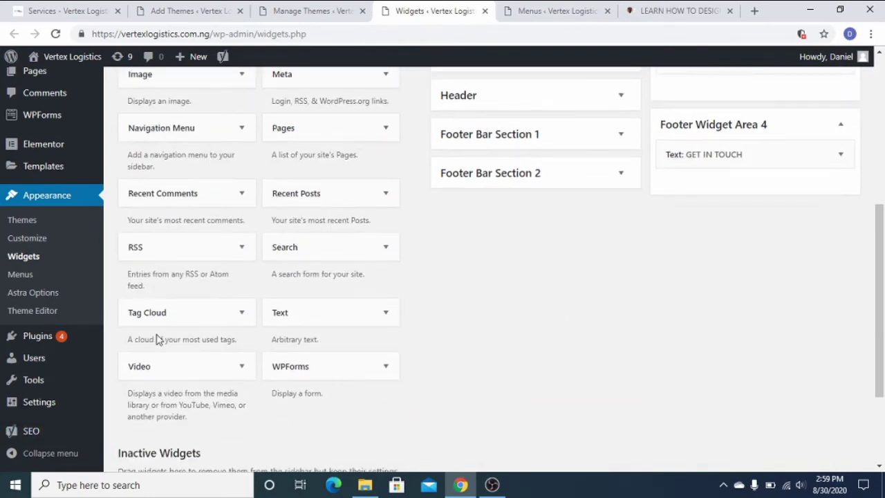
pyautogui.scroll(1, 406, 344)
pyautogui.moveTo(306, 381); pyautogui.dragTo(711, 230)
pyautogui.click(674, 307)
pyautogui.click(681, 387)
pyautogui.click(840, 257)
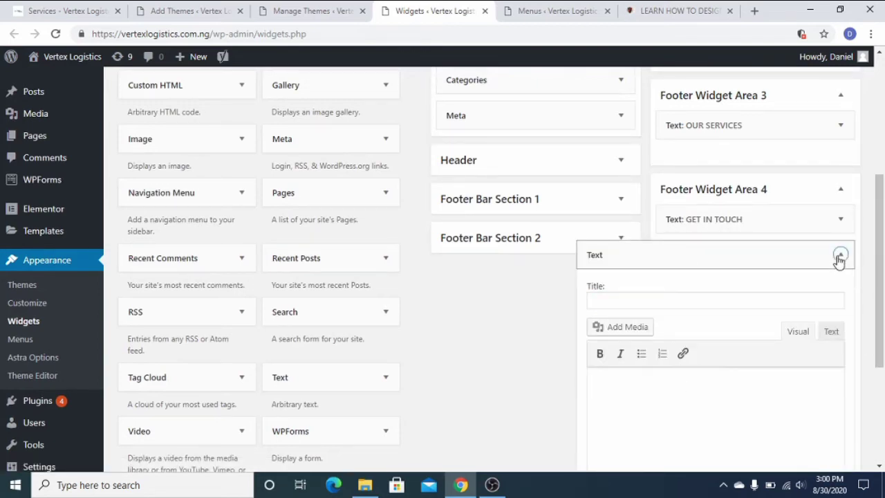
# Dismiss the stray browser context menu and go to the Footer menu settings.
pyautogui.rightClick(799, 258)
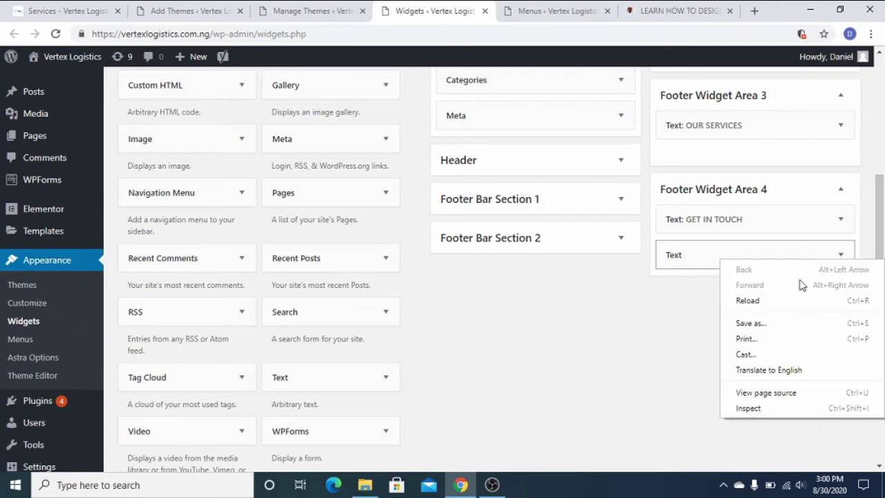
pyautogui.click(702, 353)
pyautogui.scroll(4, 414, 377)
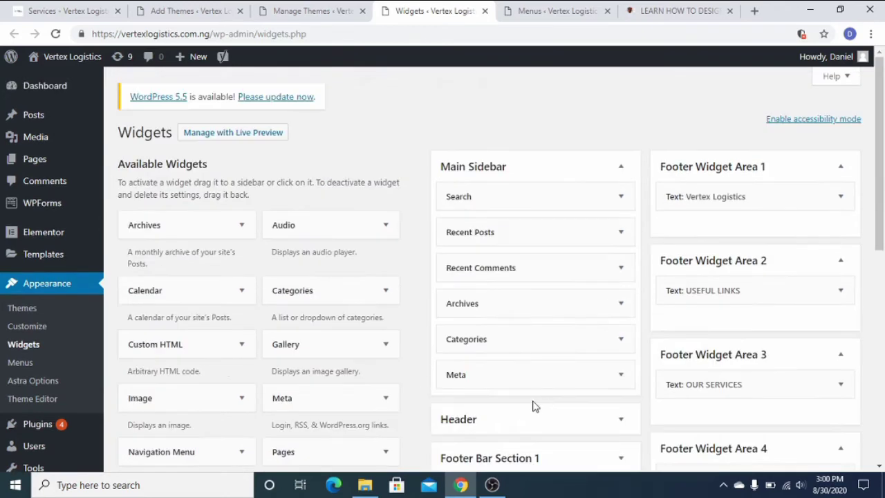
pyautogui.click(559, 8)
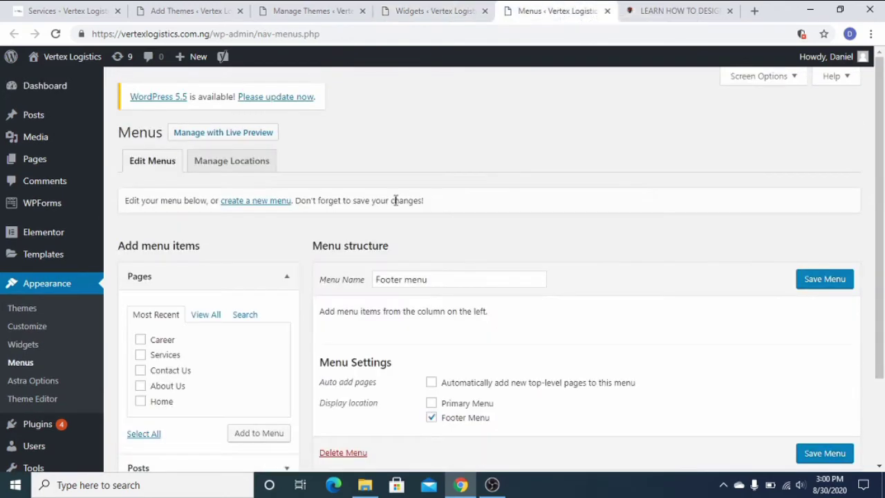
# Try adding pages to the empty Footer menu with Add to Menu.
pyautogui.scroll(-2, 395, 199)
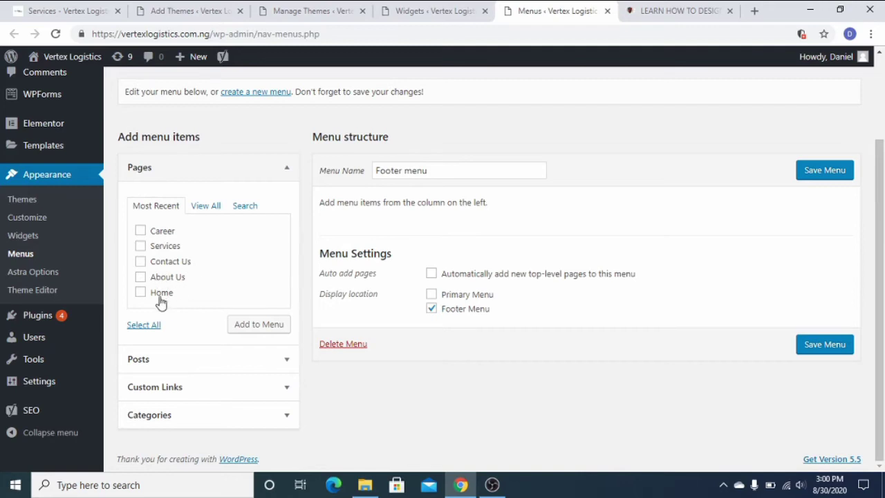
pyautogui.click(249, 327)
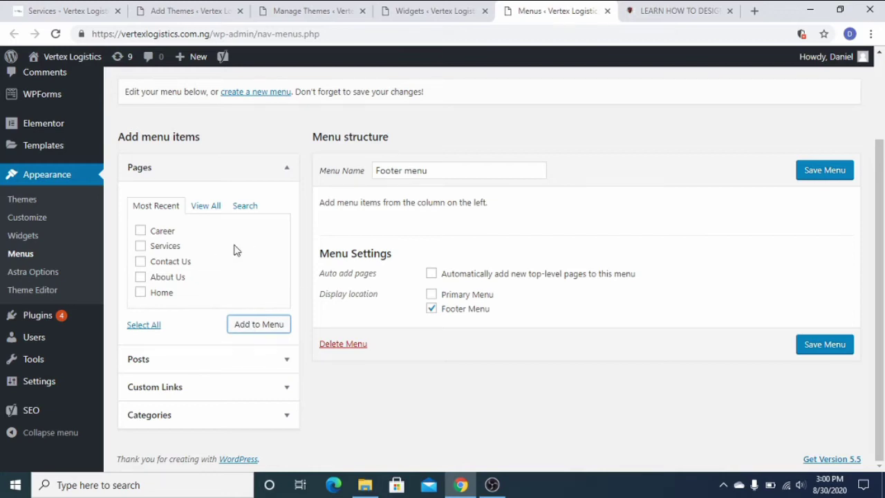
pyautogui.scroll(2, 436, 360)
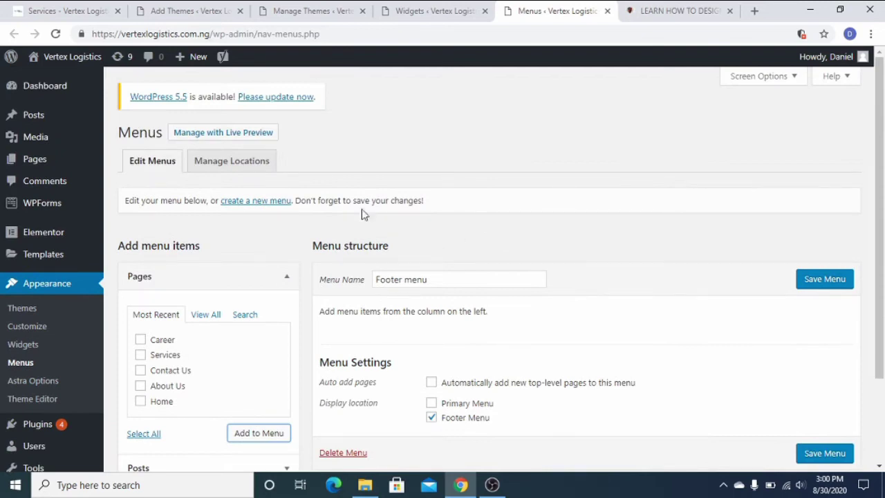
# Look over the Astra theme search and Widgets pages, return to Menus, then choose Plugins > Add New.
pyautogui.click(185, 6)
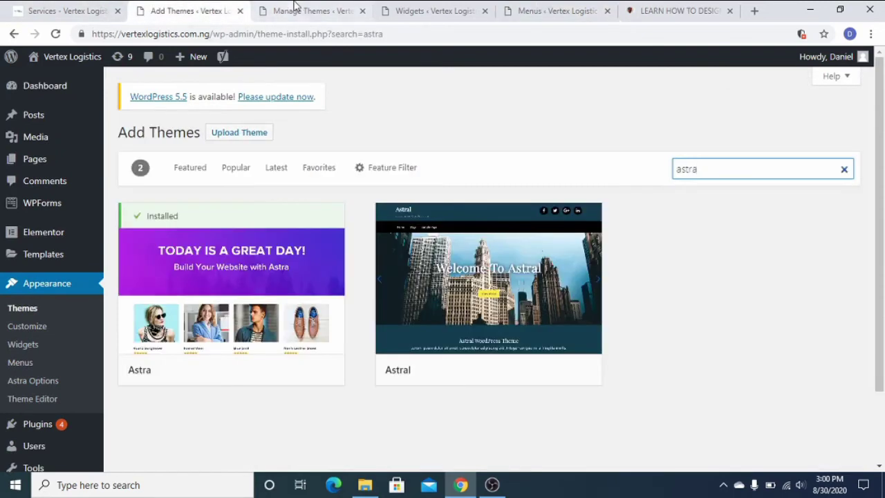
pyautogui.click(409, 10)
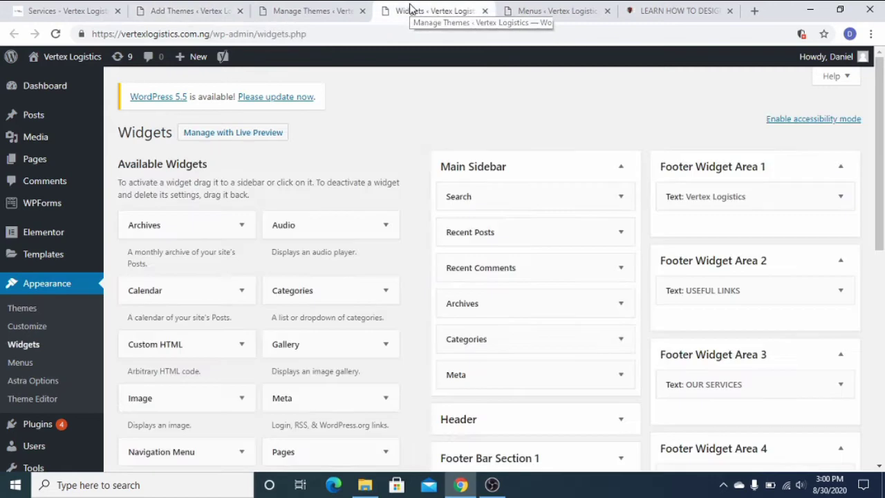
pyautogui.click(560, 10)
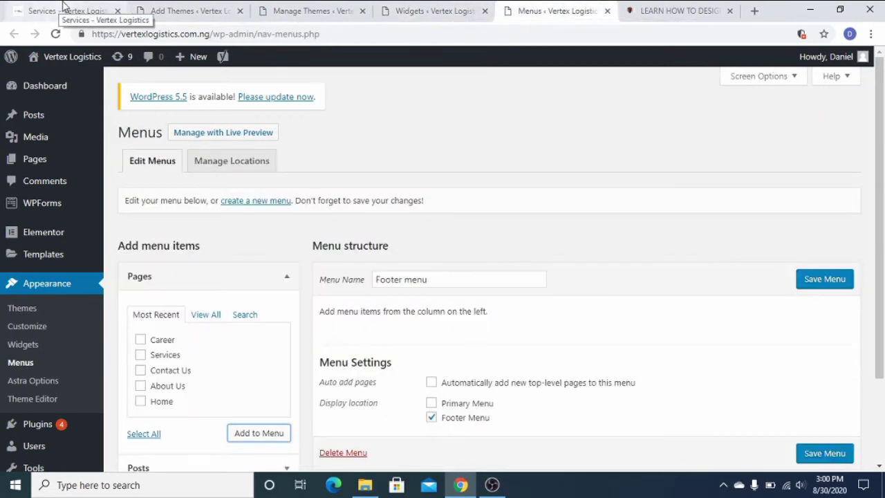
pyautogui.moveTo(47, 430)
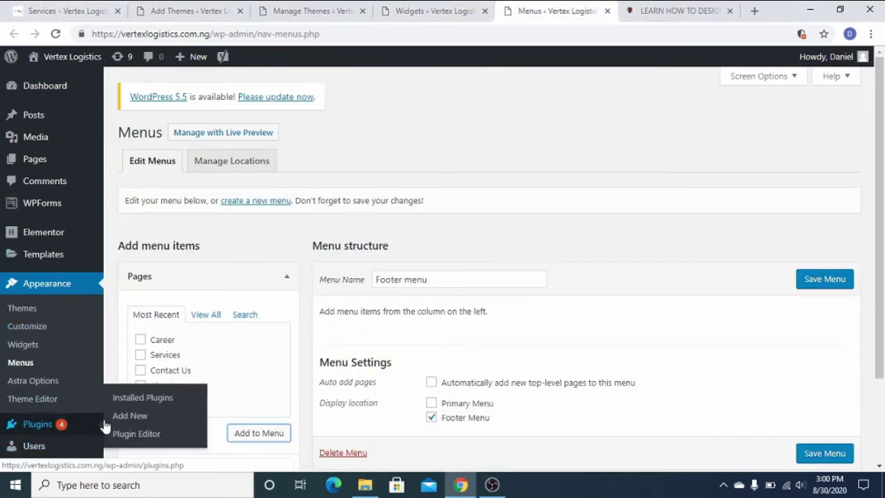
pyautogui.click(125, 418)
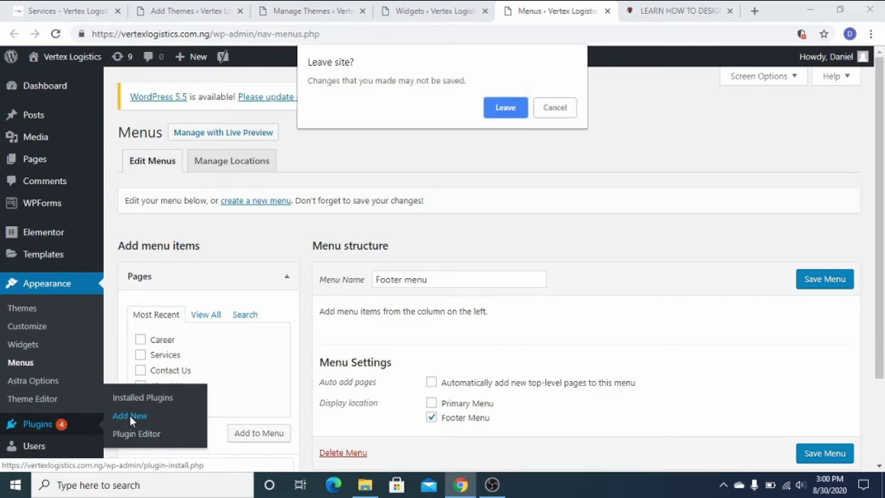
# Confirm leaving the menus page, browse the featured plugins, and search plugins for 'seo'.
pyautogui.click(518, 108)
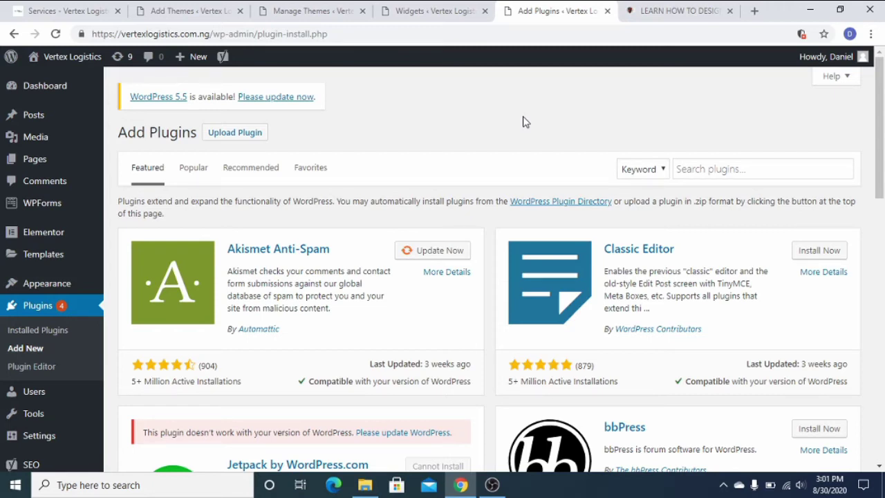
pyautogui.scroll(-8, 505, 193)
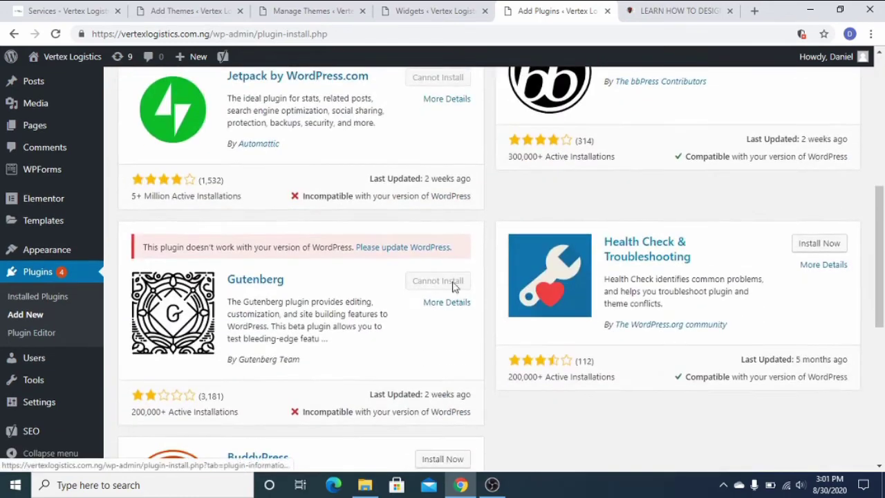
pyautogui.scroll(-3, 403, 322)
pyautogui.scroll(10, 458, 322)
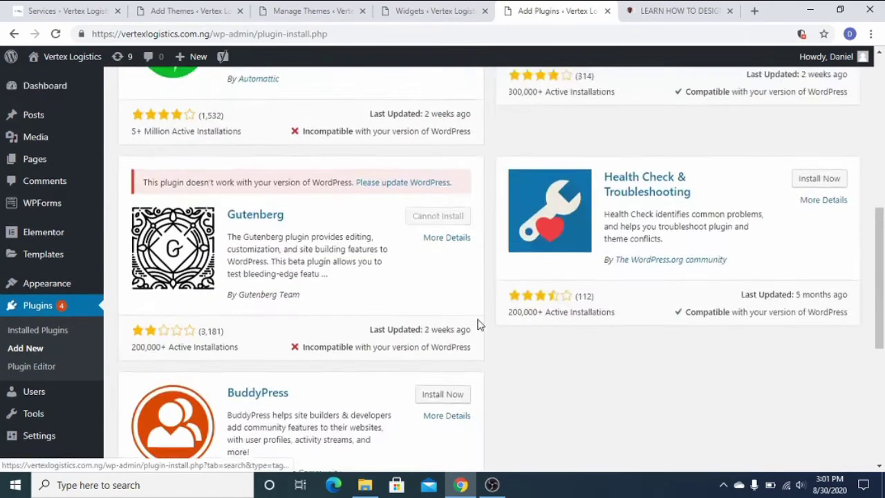
pyautogui.scroll(2, 419, 337)
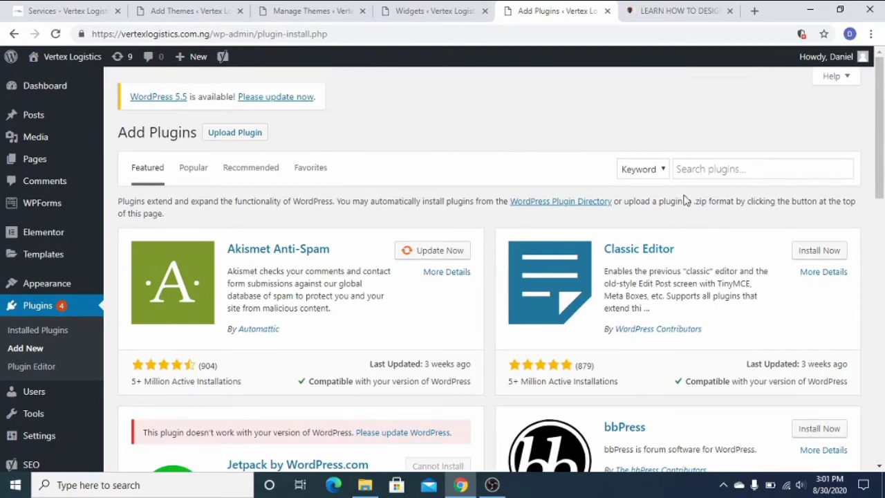
pyautogui.click(711, 170)
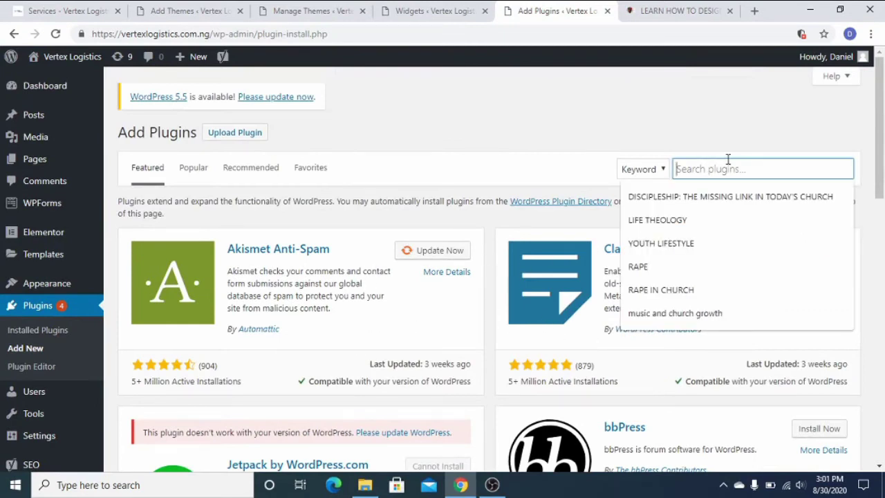
pyautogui.write('seo')
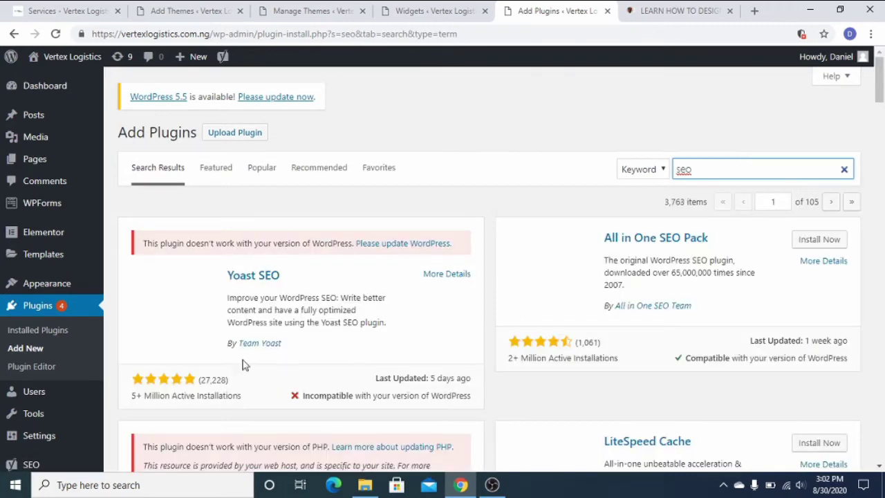
# Scroll through the 'seo' plugin results and check the SEO and WPForms admin menus.
pyautogui.scroll(-1, 321, 339)
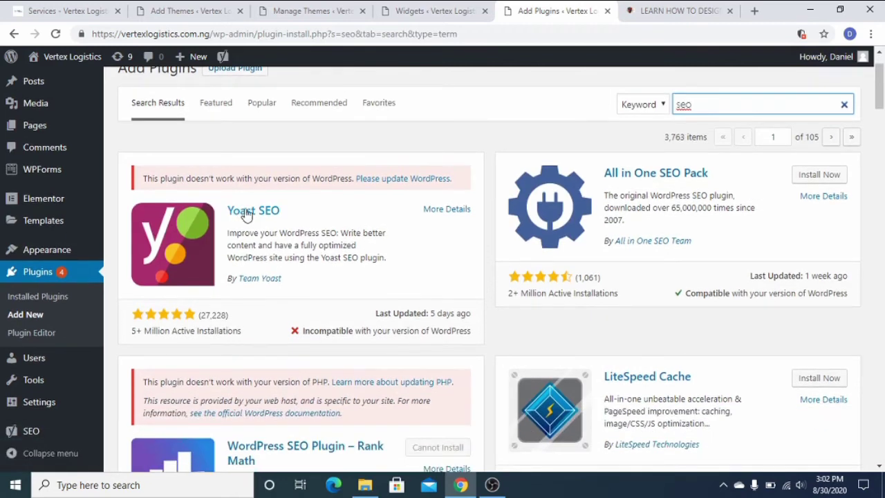
pyautogui.scroll(-1, 434, 253)
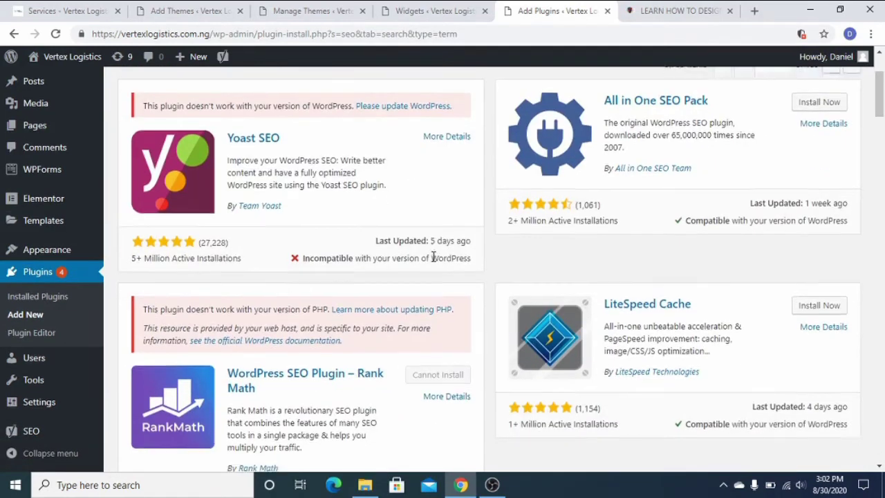
pyautogui.scroll(-1, 431, 256)
pyautogui.scroll(2, 688, 257)
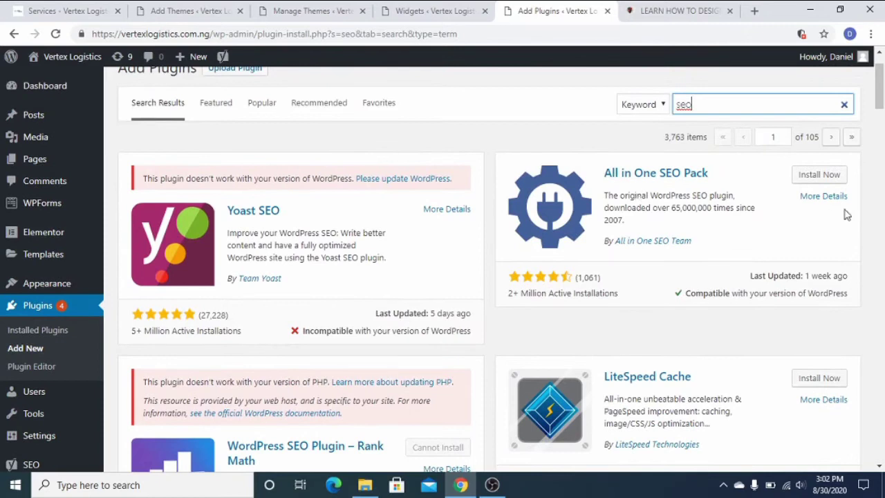
pyautogui.scroll(-3, 213, 244)
pyautogui.scroll(3, 253, 272)
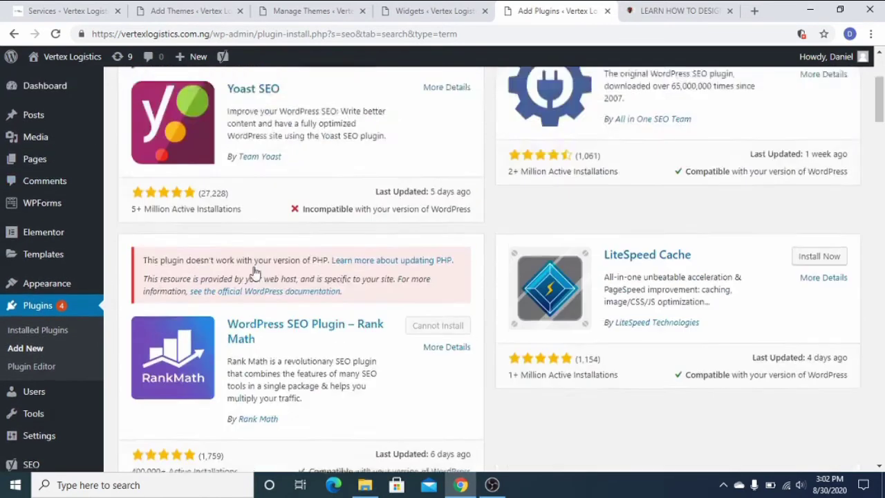
pyautogui.scroll(-2, 198, 250)
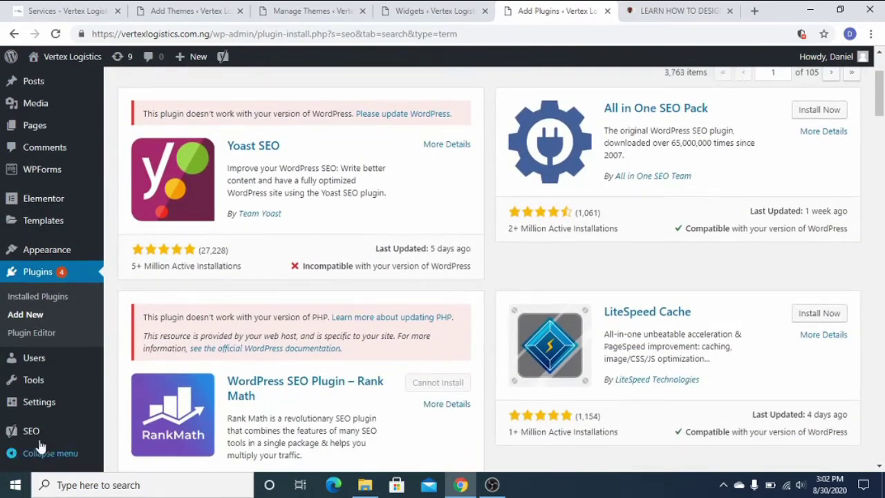
pyautogui.moveTo(31, 434)
pyautogui.scroll(2, 31, 434)
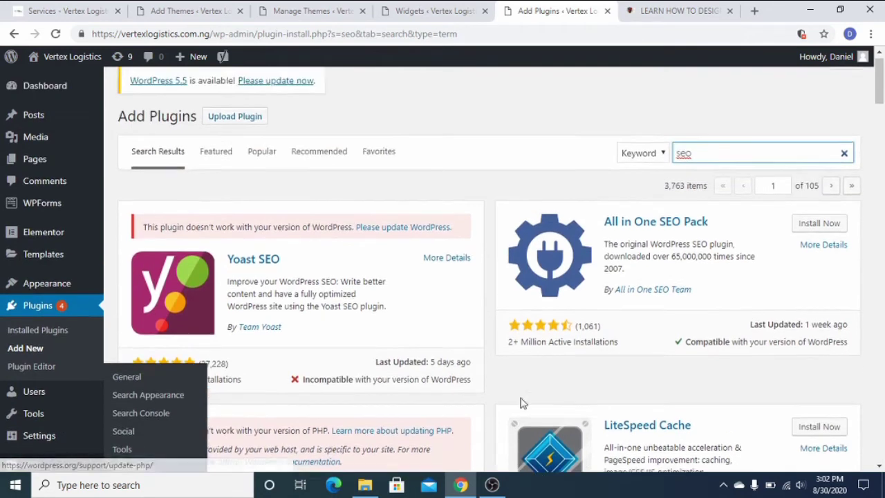
pyautogui.moveTo(40, 210)
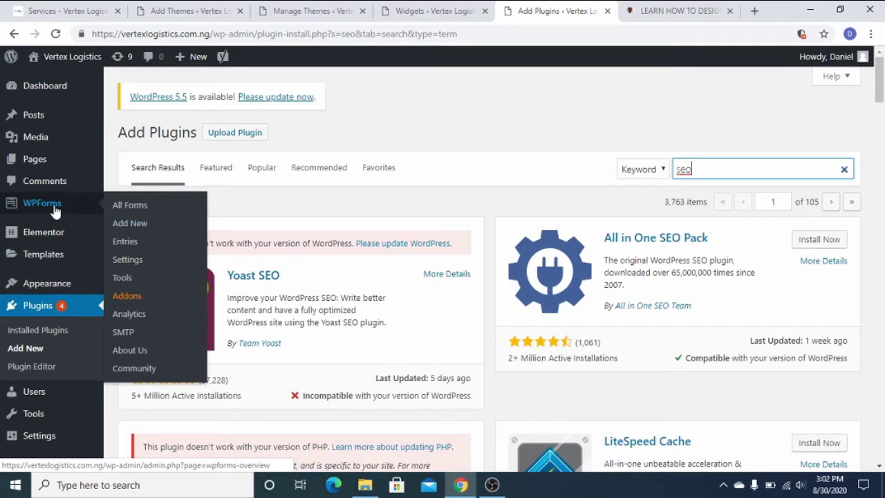
pyautogui.click(521, 132)
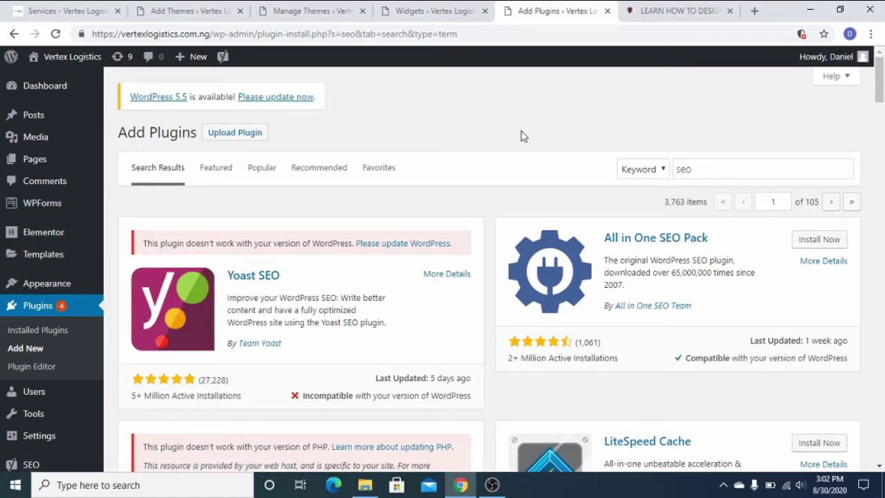
pyautogui.scroll(-3, 76, 380)
pyautogui.scroll(3, 461, 332)
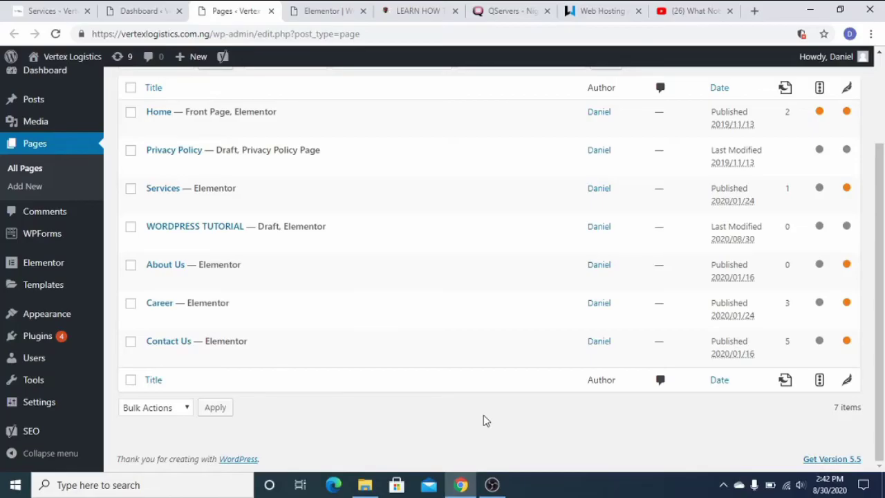
# Add a new page titled 'WORDPRESS TUTORIAL' and open it with Elementor.
pyautogui.scroll(3, 486, 420)
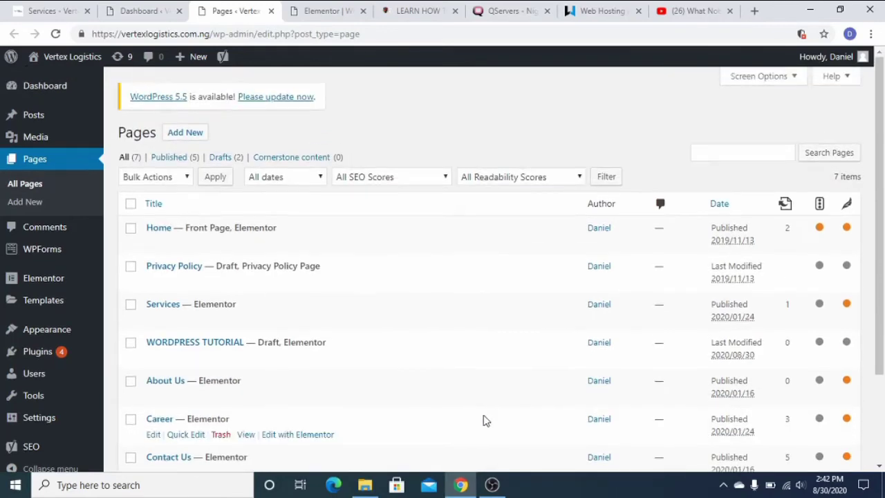
pyautogui.click(187, 140)
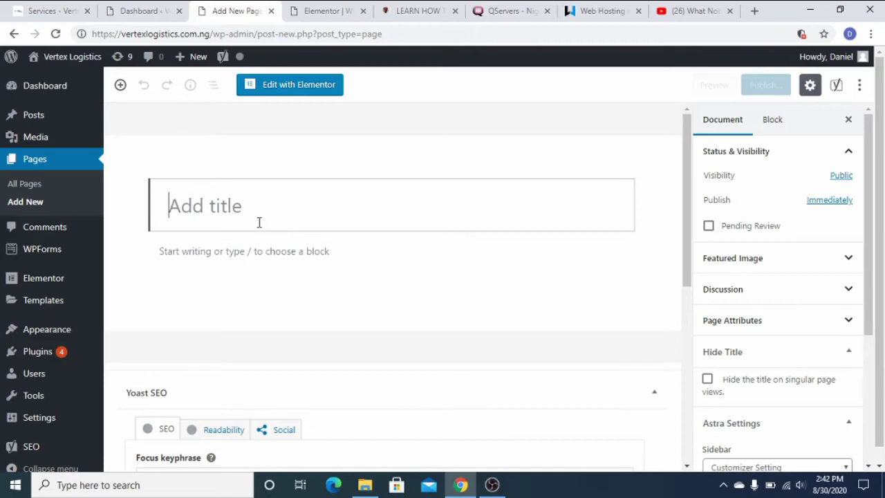
pyautogui.write('WORDR')
pyautogui.press('BackSpace')
pyautogui.write('PRESS ')
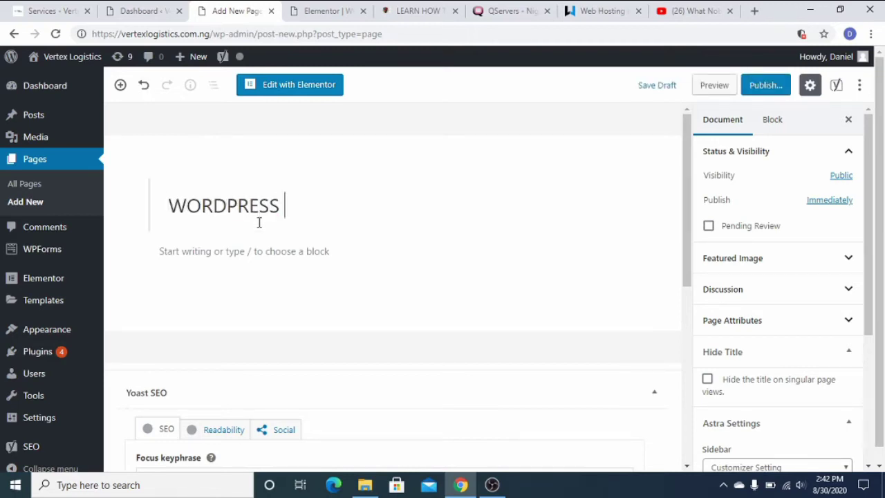
pyautogui.write('TUTOR')
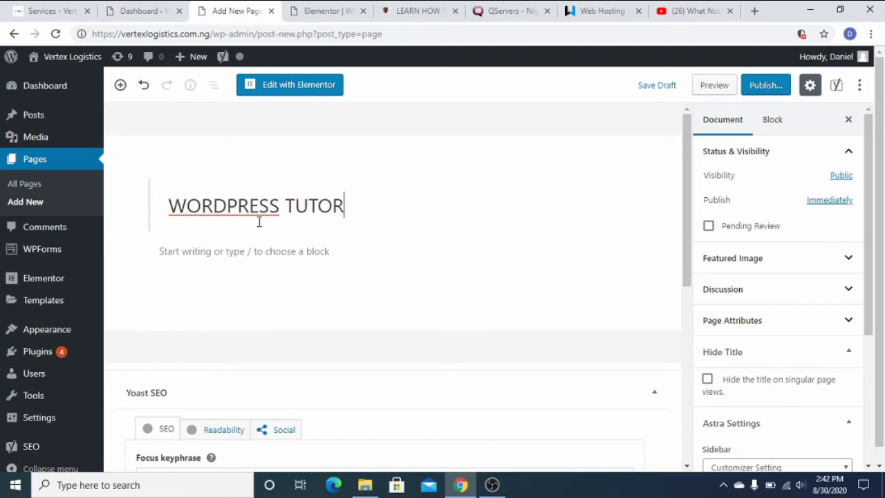
pyautogui.write('IAL')
pyautogui.click(297, 90)
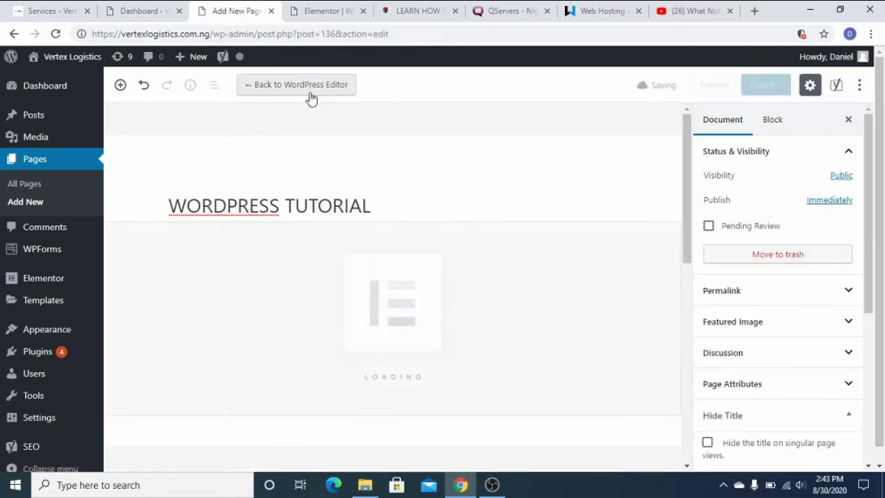
# Drop an Image widget into the empty Elementor section and open Choose Image.
pyautogui.click(326, 14)
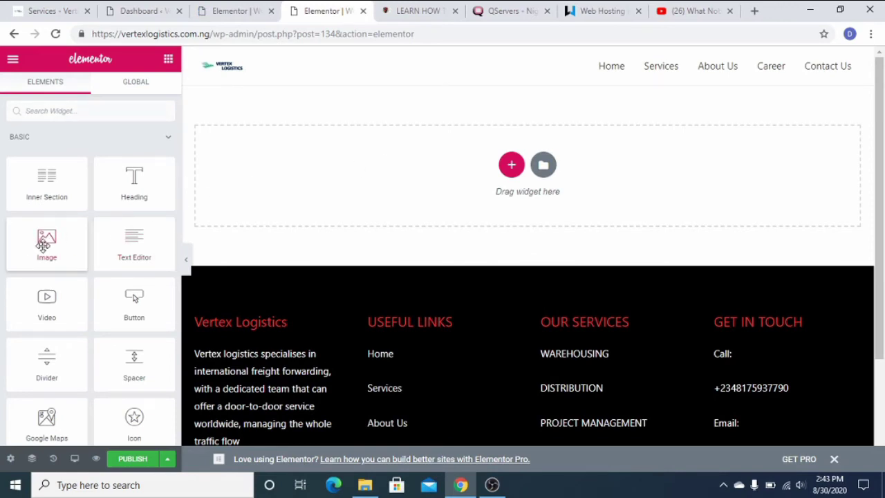
pyautogui.moveTo(43, 245); pyautogui.dragTo(511, 173)
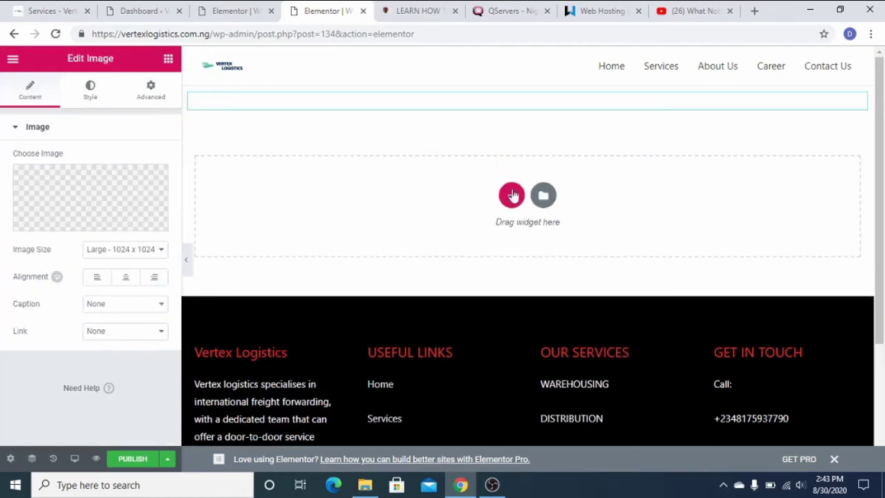
pyautogui.scroll(-3, 531, 274)
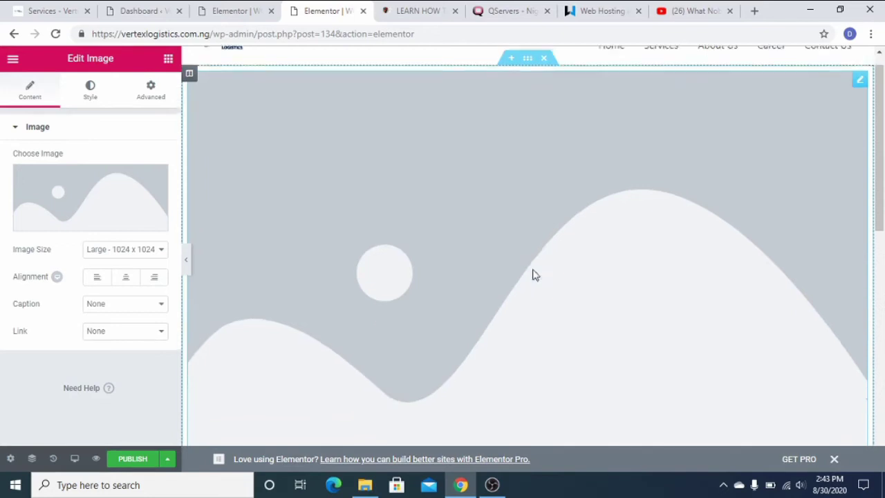
pyautogui.scroll(3, 529, 290)
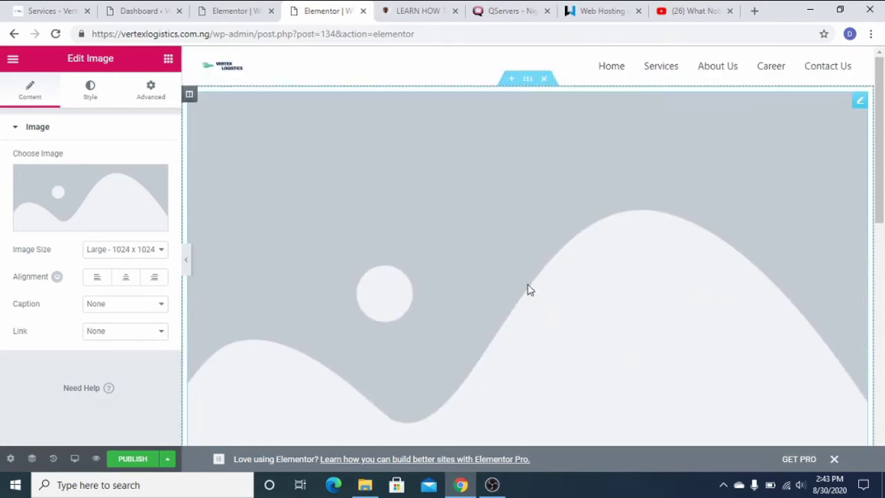
pyautogui.scroll(-2, 530, 290)
pyautogui.scroll(2, 498, 276)
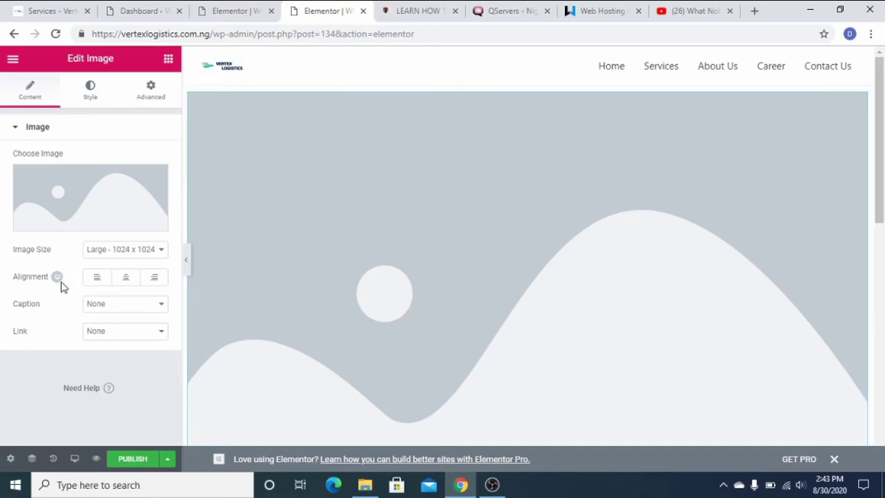
pyautogui.click(72, 215)
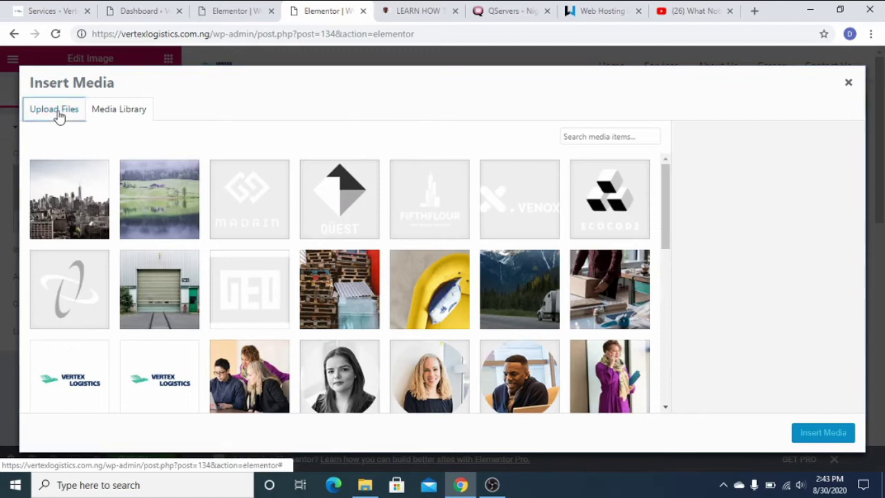
# From the Media Library, insert the blue-suit photo FB_IMG_1561752139414.jpg into the Image widget.
pyautogui.click(58, 112)
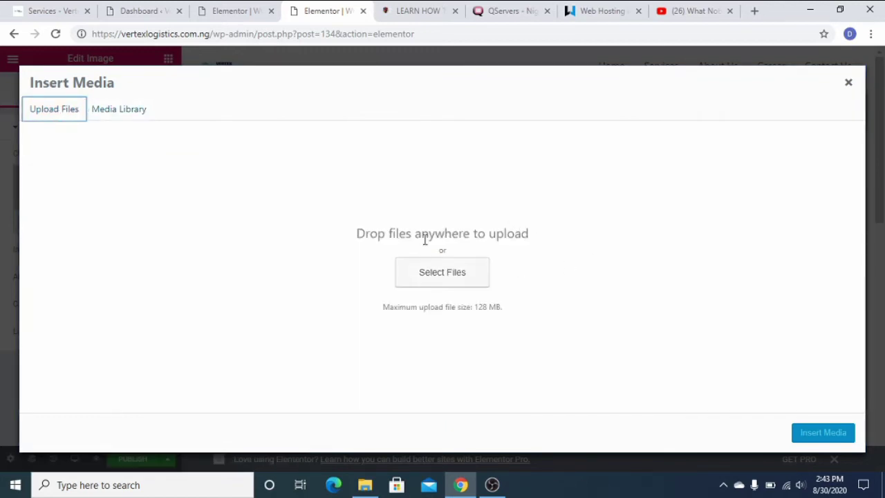
pyautogui.click(121, 112)
pyautogui.scroll(-5, 405, 237)
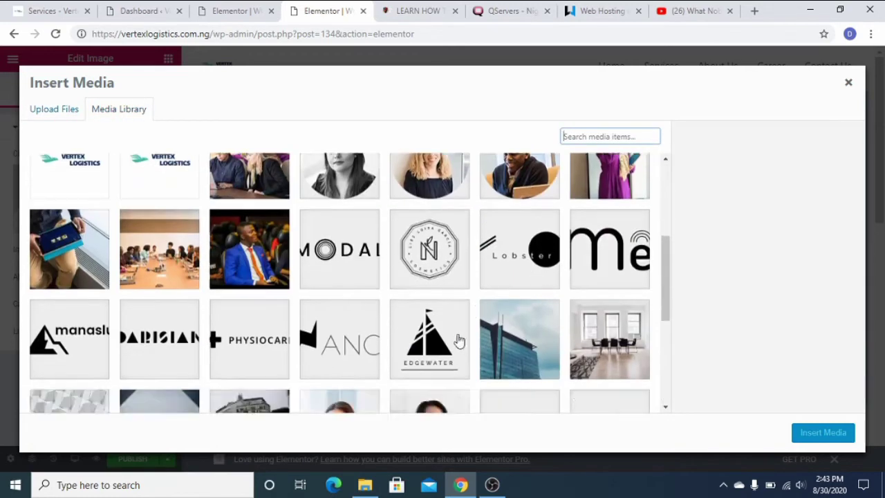
pyautogui.scroll(3, 284, 311)
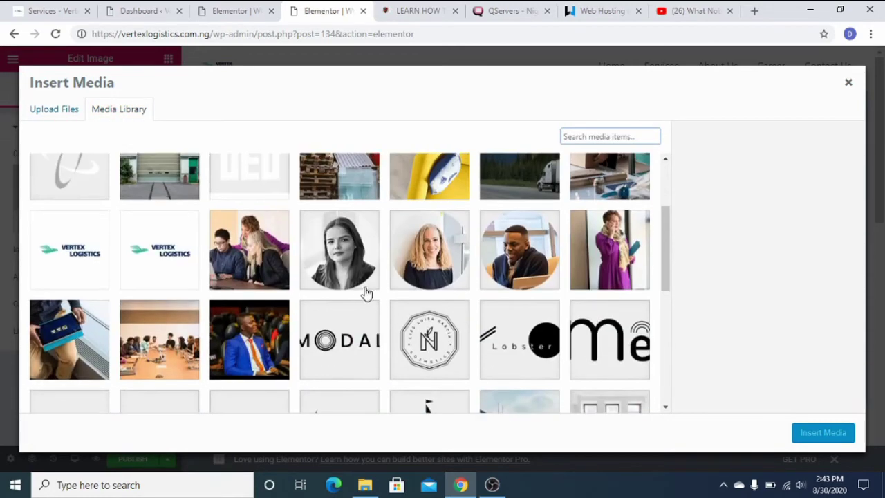
pyautogui.click(271, 347)
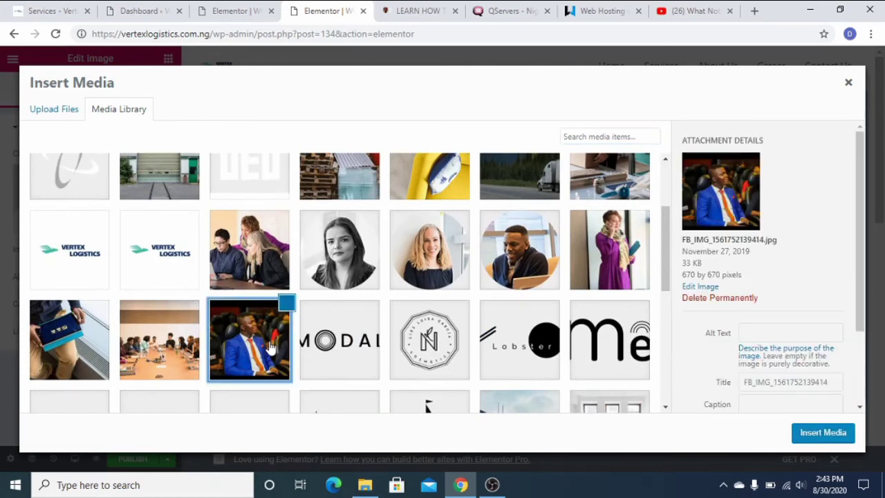
pyautogui.click(823, 432)
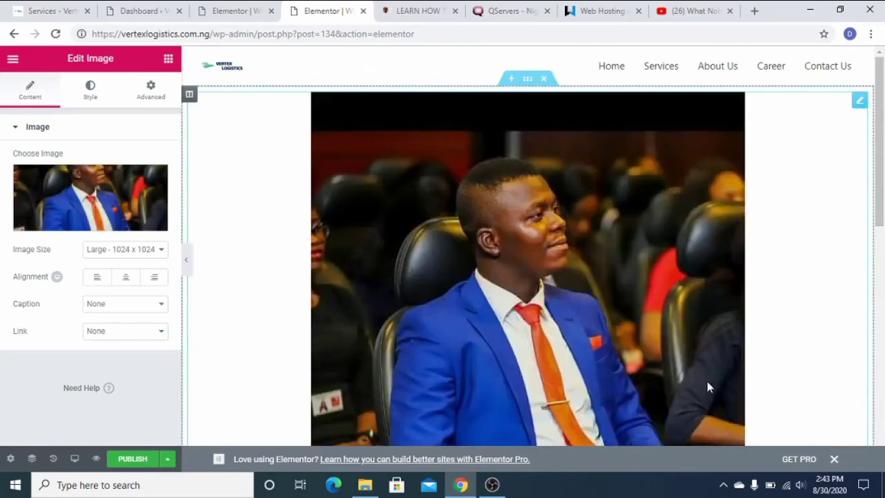
# In the image's Style settings, set the width slider to 17.
pyautogui.scroll(-1, 391, 260)
pyautogui.scroll(-2, 390, 261)
pyautogui.scroll(3, 411, 262)
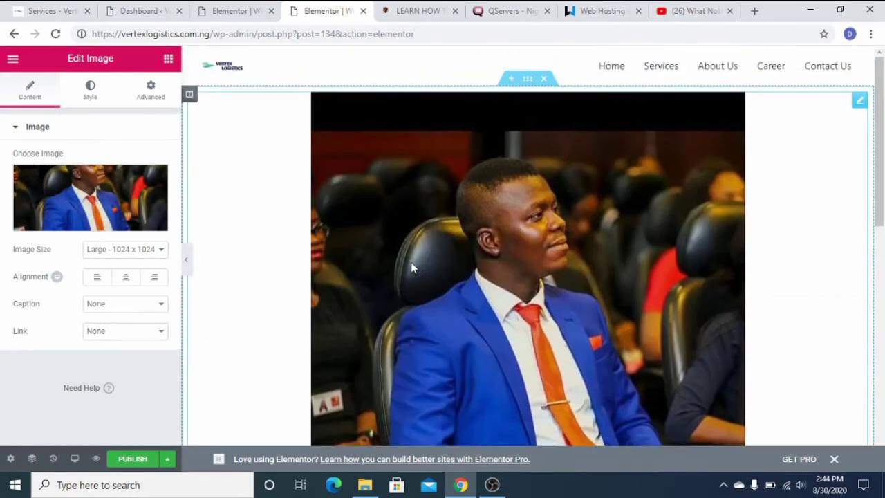
pyautogui.scroll(-2, 411, 262)
pyautogui.scroll(3, 427, 255)
pyautogui.click(90, 89)
pyautogui.moveTo(14, 223); pyautogui.dragTo(62, 233)
pyautogui.click(20, 177)
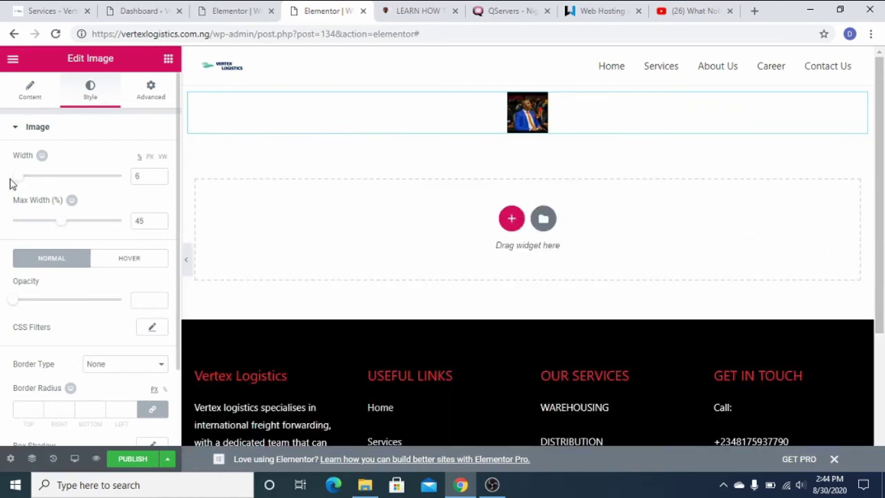
pyautogui.moveTo(17, 179)
pyautogui.mouseDown()
pyautogui.moveTo(74, 175)
pyautogui.moveTo(31, 176)
pyautogui.mouseUp()
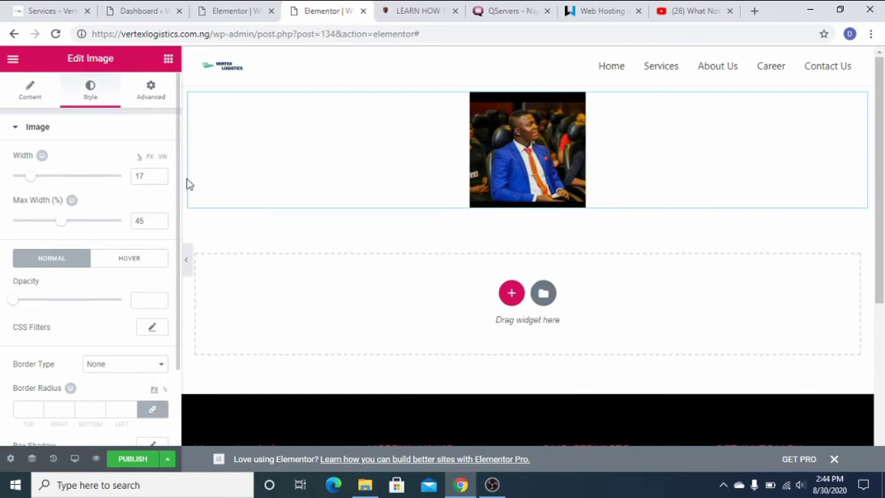
# Give the image a Fade In Left entrance animation under Advanced > Motion Effects.
pyautogui.click(150, 96)
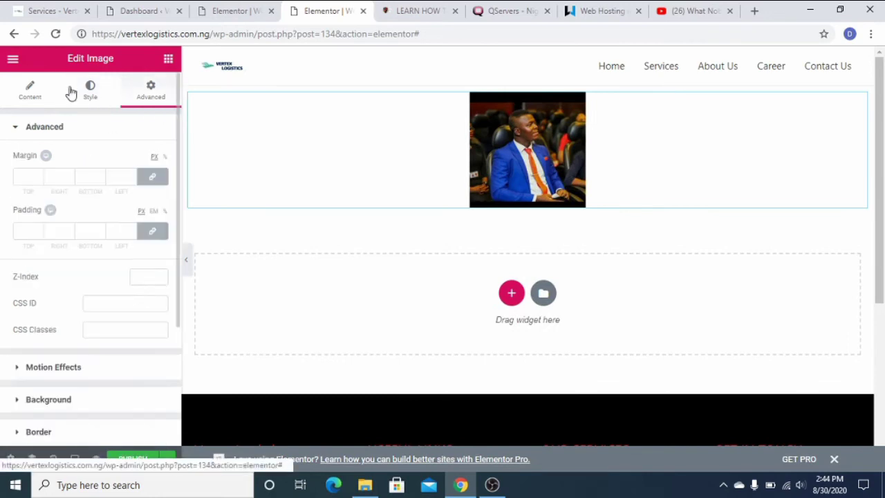
pyautogui.scroll(-2, 76, 349)
pyautogui.click(53, 237)
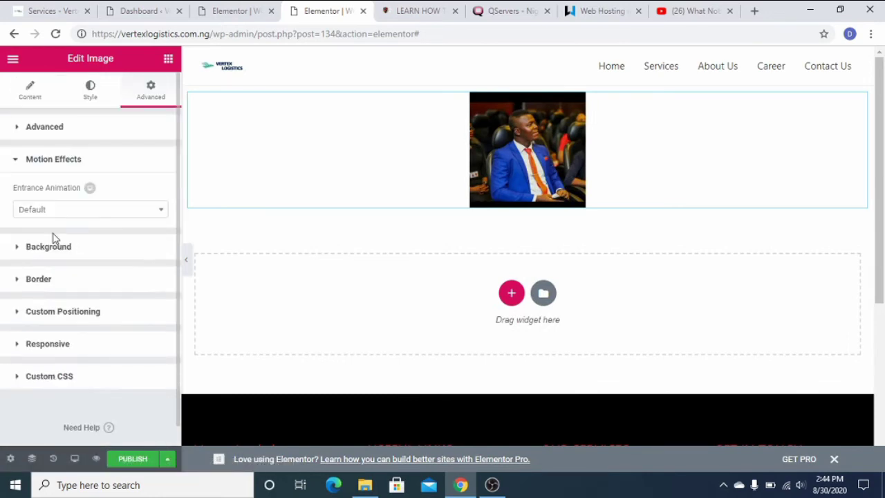
pyautogui.click(94, 214)
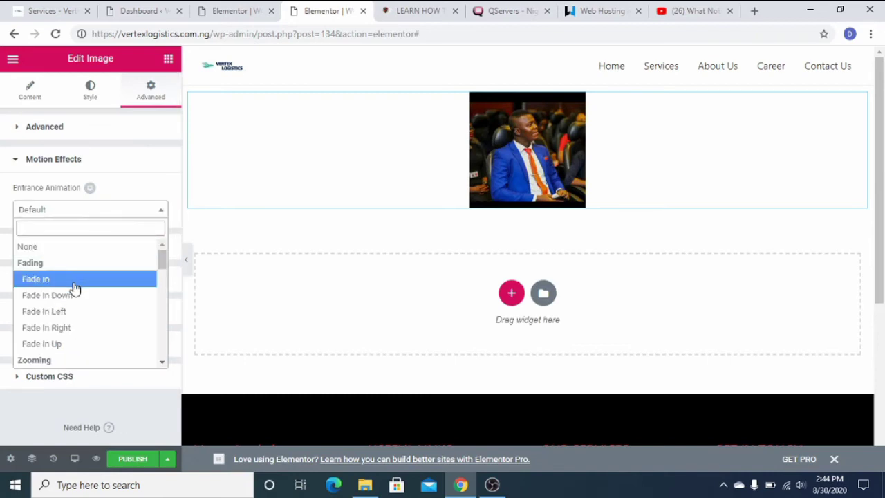
pyautogui.click(74, 280)
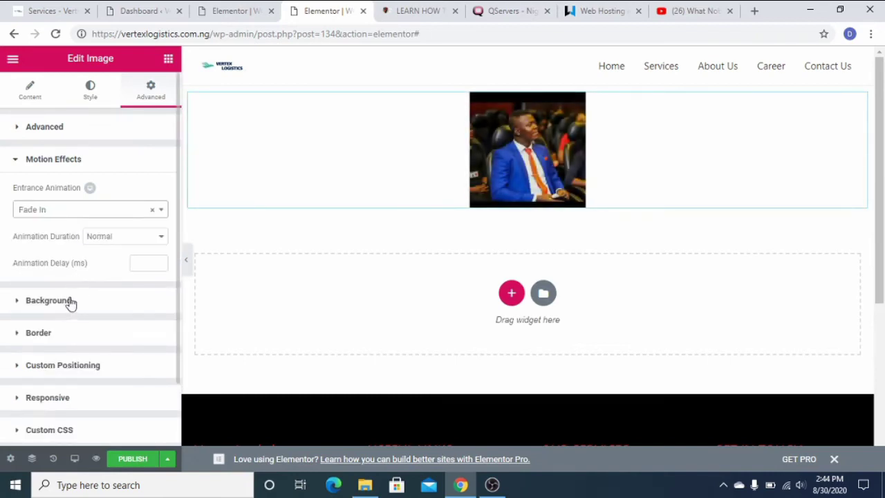
pyautogui.click(83, 216)
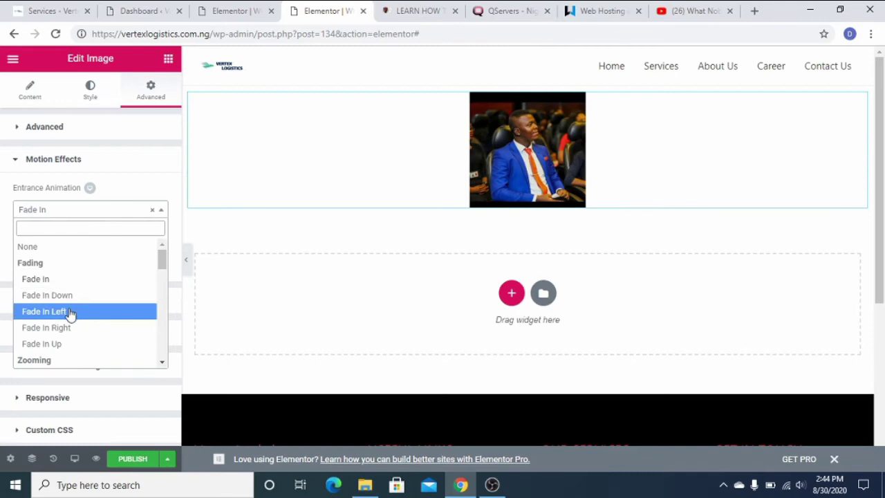
pyautogui.click(70, 313)
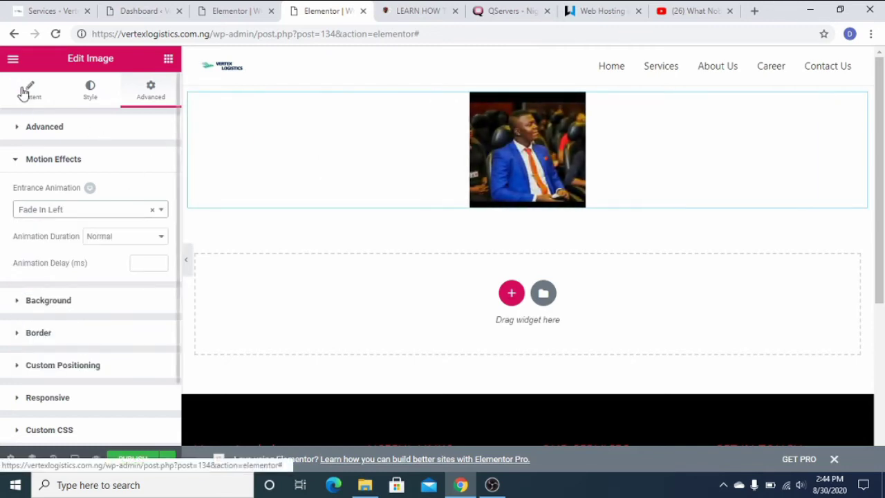
pyautogui.click(25, 91)
# Add a two-column section below the photo and drop a Google Maps widget beneath it.
pyautogui.click(512, 294)
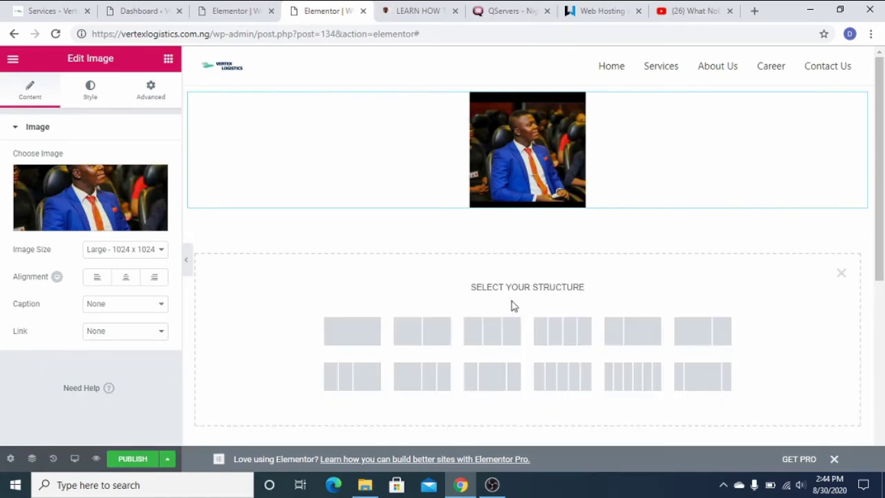
pyautogui.click(426, 339)
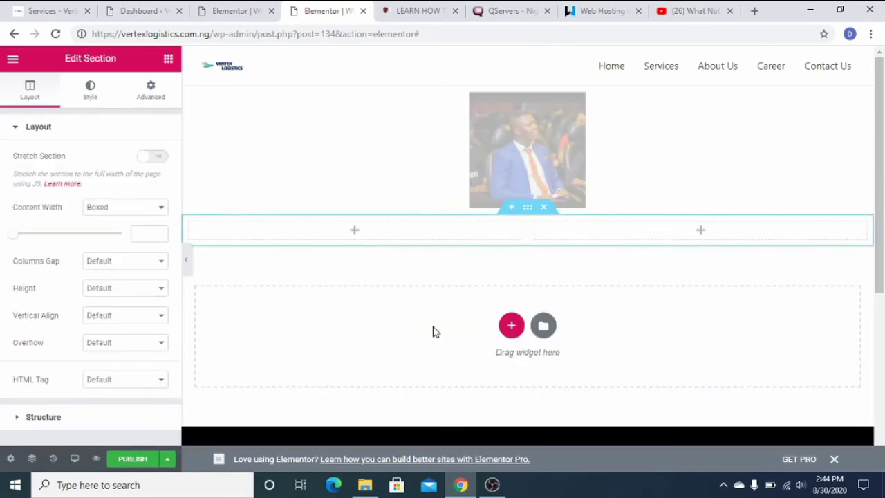
pyautogui.click(12, 62)
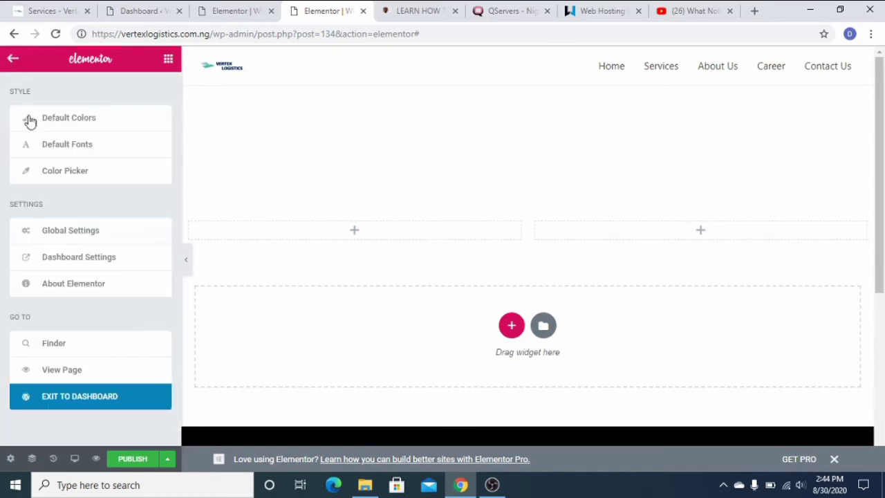
pyautogui.click(168, 58)
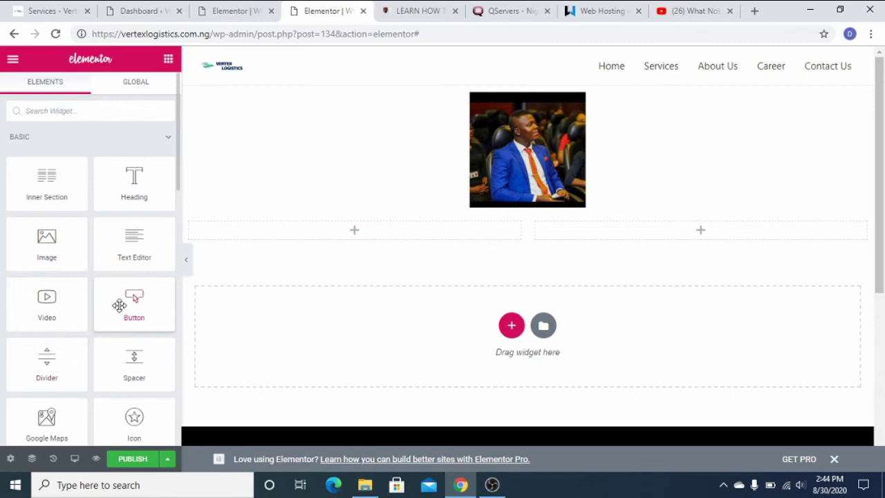
pyautogui.scroll(-2, 118, 308)
pyautogui.scroll(-2, 97, 343)
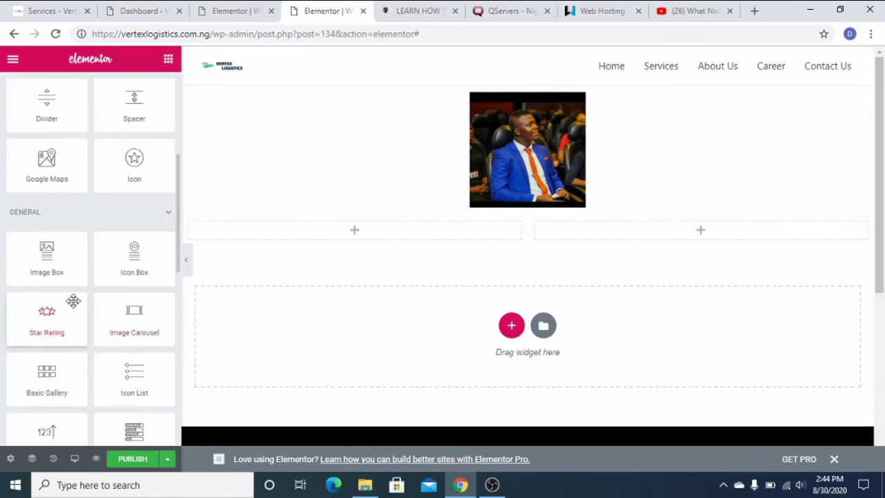
pyautogui.moveTo(48, 159); pyautogui.dragTo(571, 315)
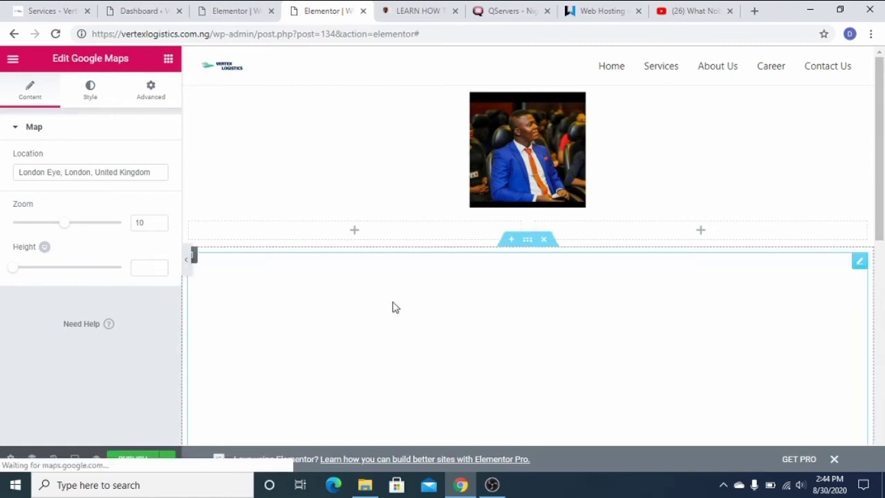
pyautogui.scroll(-3, 297, 357)
pyautogui.scroll(3, 547, 299)
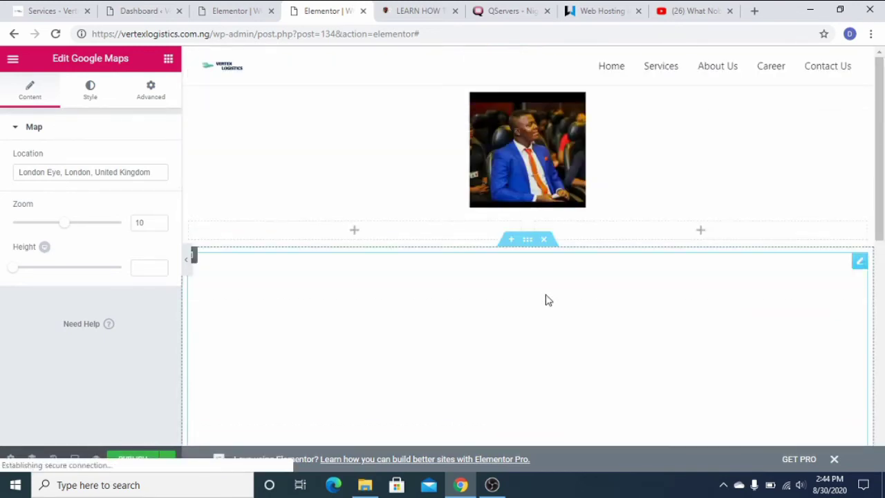
pyautogui.scroll(-2, 547, 304)
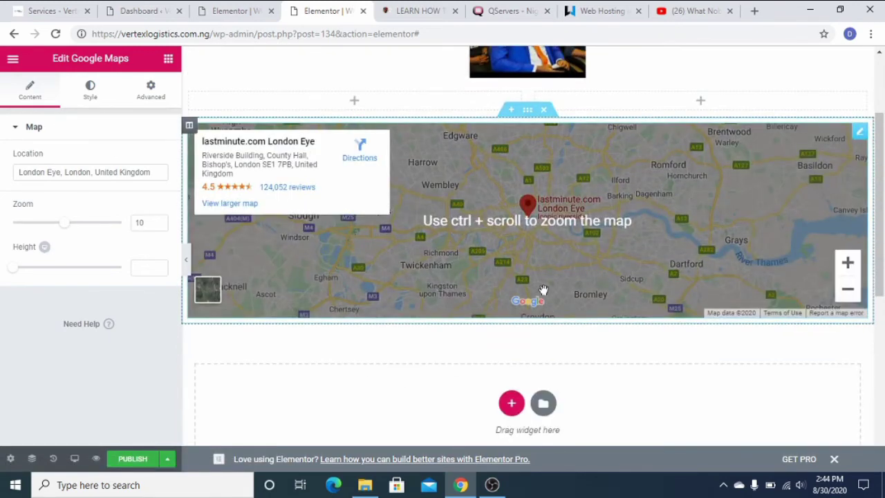
pyautogui.scroll(1, 548, 309)
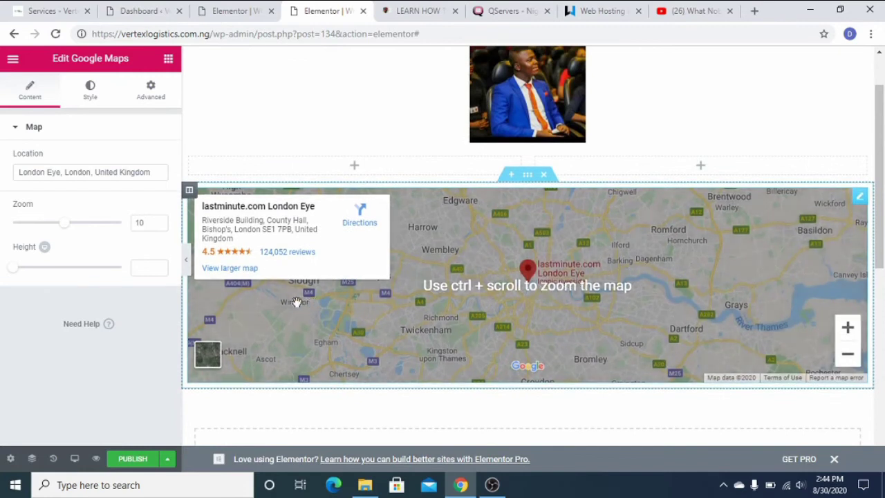
# Insert a single-column section above the map and place a Text Editor widget in the left column.
pyautogui.click(510, 175)
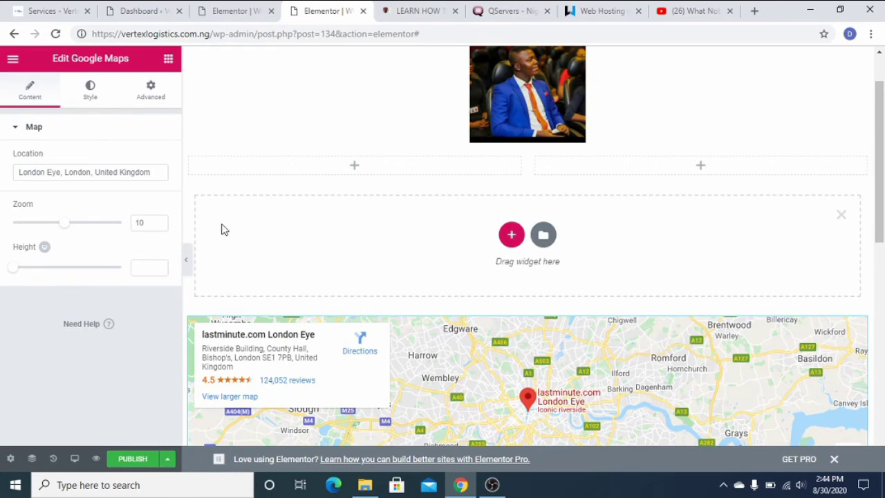
pyautogui.click(512, 235)
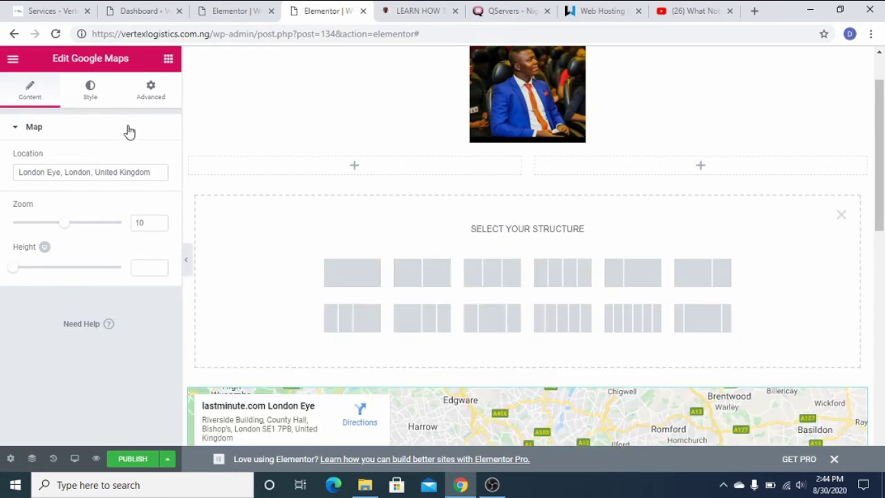
pyautogui.click(358, 272)
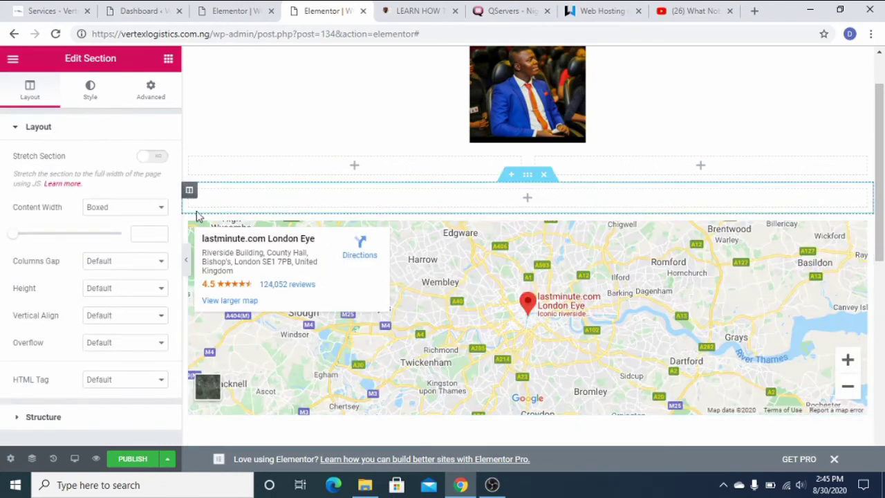
pyautogui.click(482, 178)
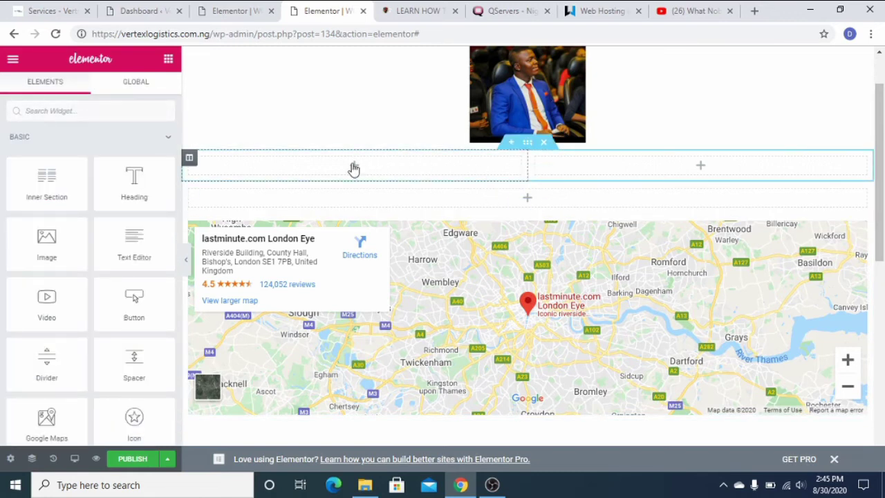
pyautogui.moveTo(138, 263); pyautogui.dragTo(359, 182)
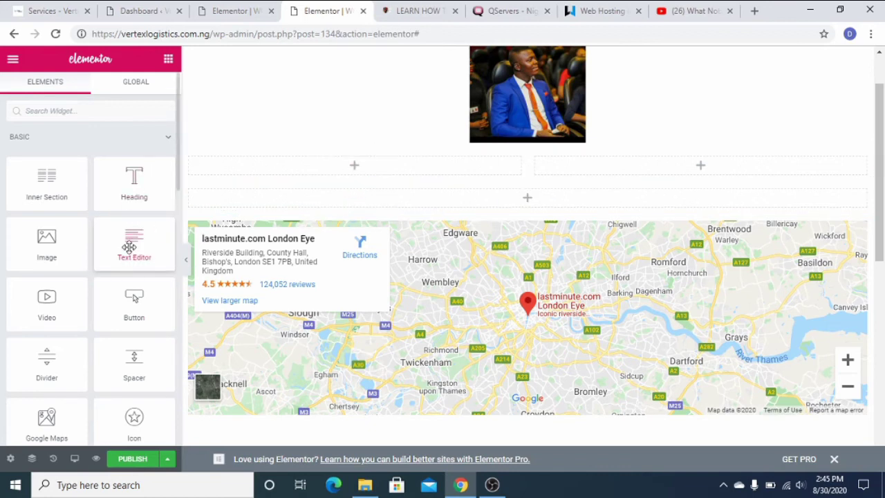
pyautogui.moveTo(129, 247); pyautogui.dragTo(349, 170)
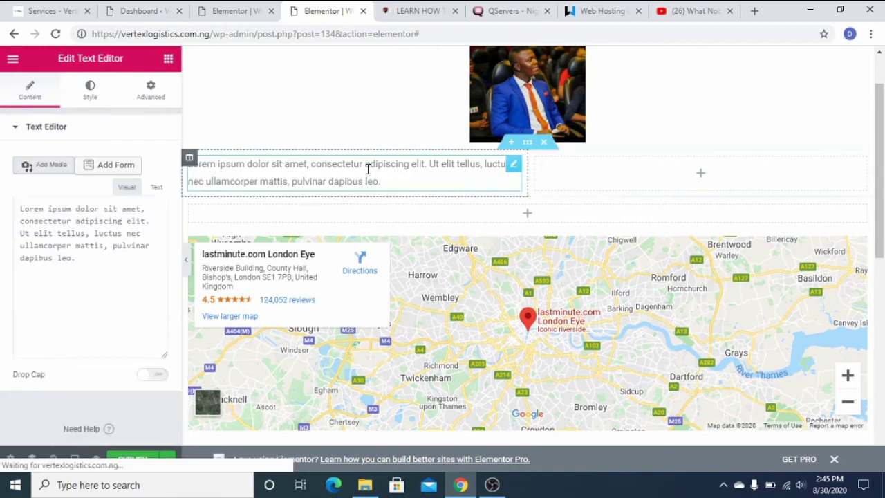
# Replace the placeholder paragraph with 'THIS IS A WORDPRESS TUTORIAL BY' plus the tutor's name.
pyautogui.moveTo(101, 358); pyautogui.dragTo(28, 253)
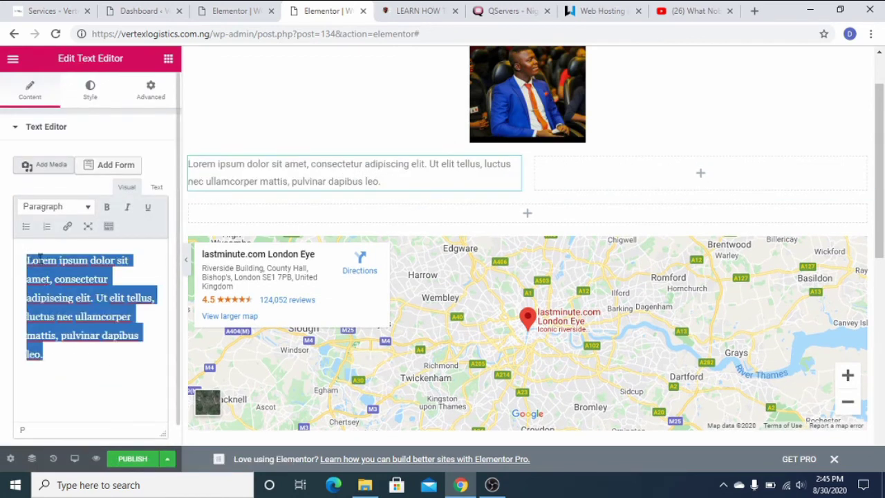
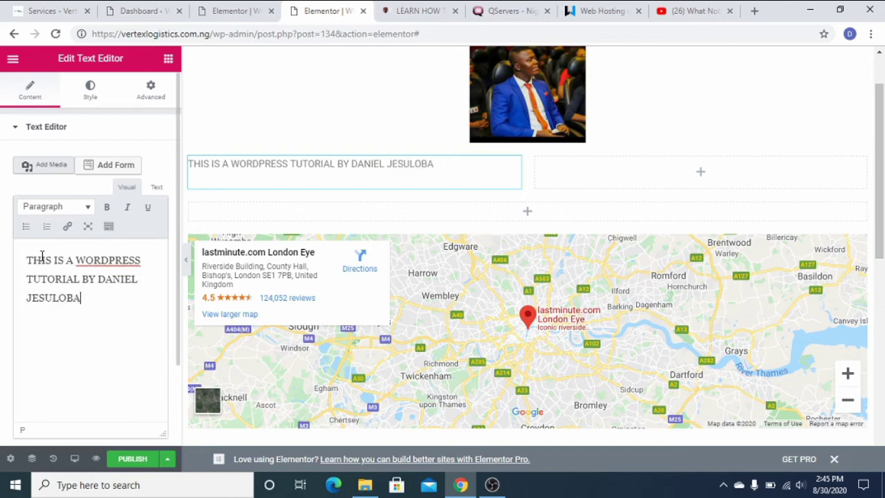
pyautogui.moveTo(86, 300); pyautogui.dragTo(28, 257)
# Make the 'THIS IS A WORDPRESS TUTORIAL BY' caption bold and italic, with no underline.
pyautogui.click(108, 207)
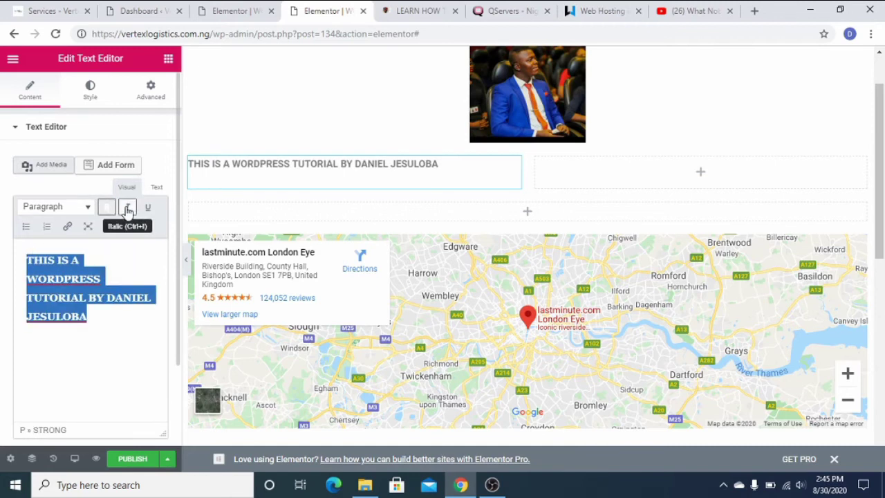
pyautogui.click(128, 210)
pyautogui.click(148, 211)
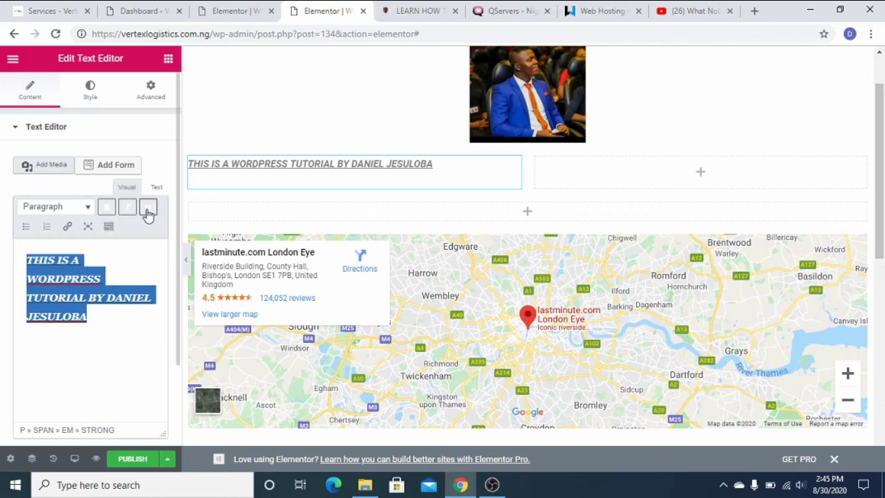
pyautogui.click(147, 209)
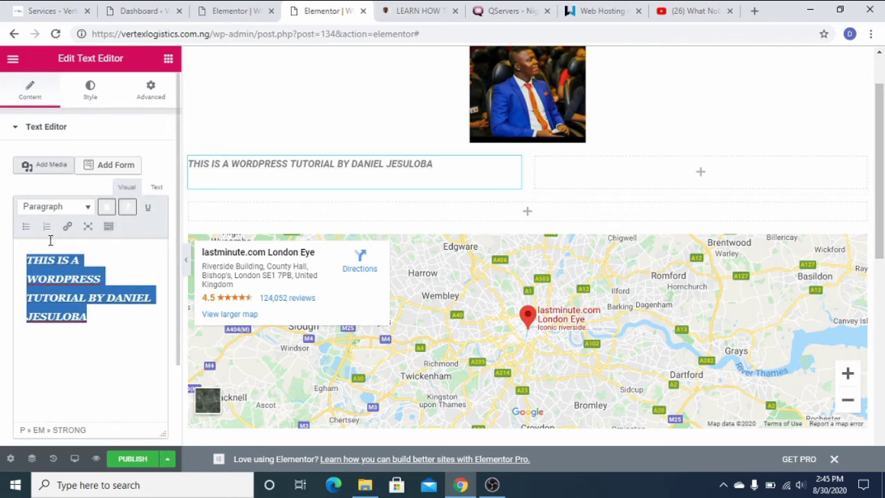
pyautogui.click(67, 227)
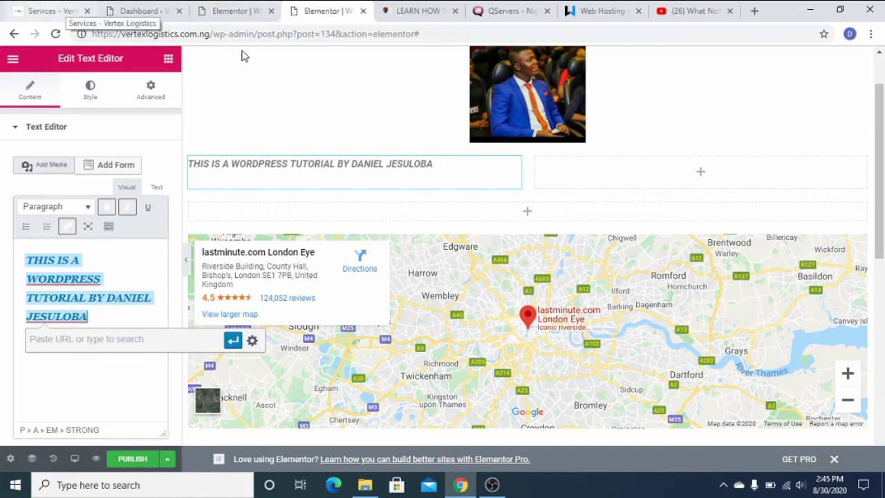
pyautogui.scroll(2, 580, 213)
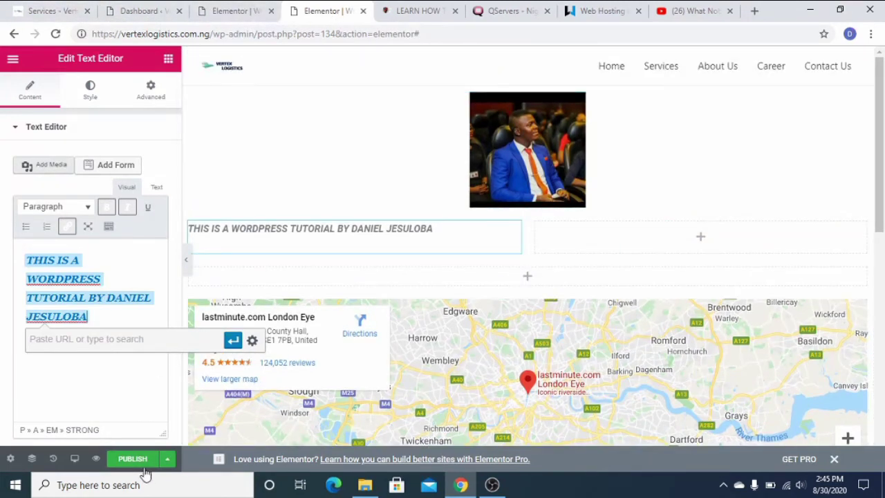
# Preview the edited page in a new browser tab and scroll through it.
pyautogui.click(95, 461)
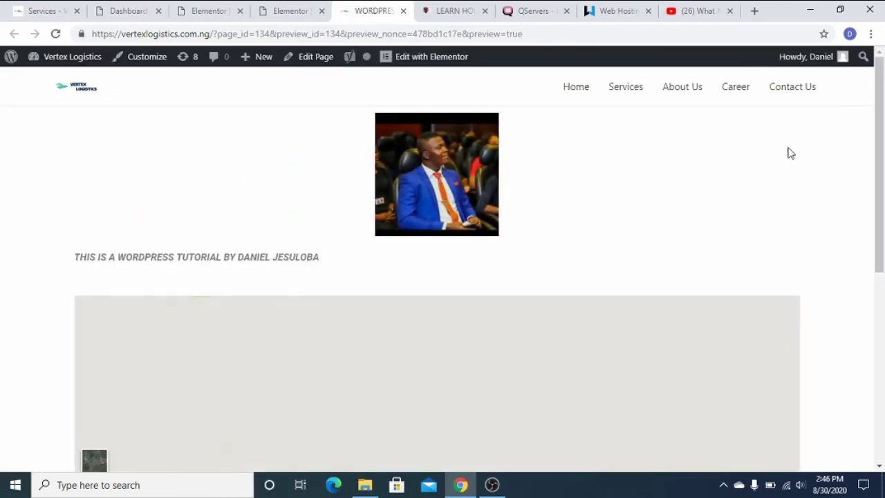
pyautogui.moveTo(880, 129)
pyautogui.mouseDown()
pyautogui.moveTo(883, 182)
pyautogui.moveTo(883, 124)
pyautogui.mouseUp()
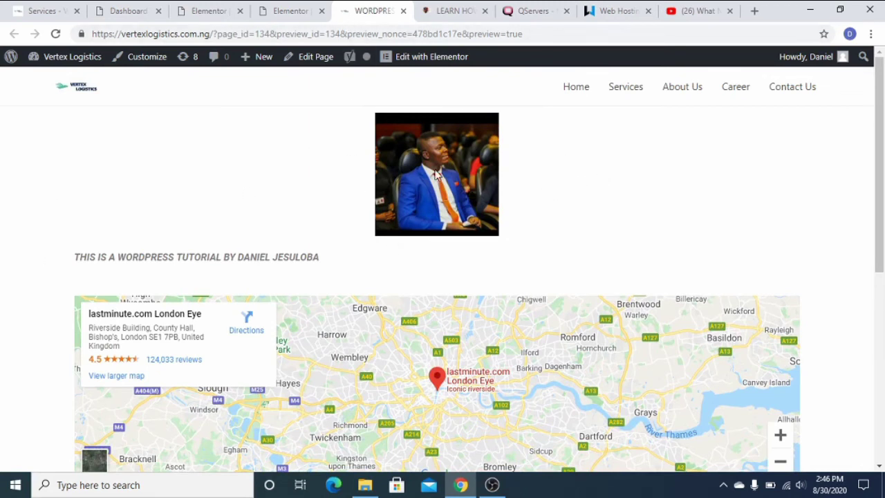
pyautogui.moveTo(75, 257); pyautogui.dragTo(356, 267)
pyautogui.scroll(-4, 533, 306)
pyautogui.scroll(3, 235, 305)
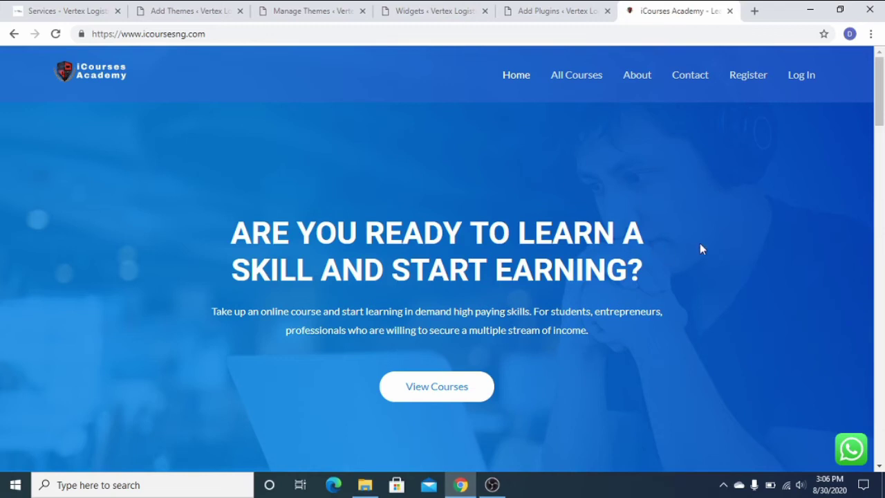
# Scroll to Recent Courses and open the Learn How to Design a Website Using WordPress course.
pyautogui.scroll(-7, 700, 256)
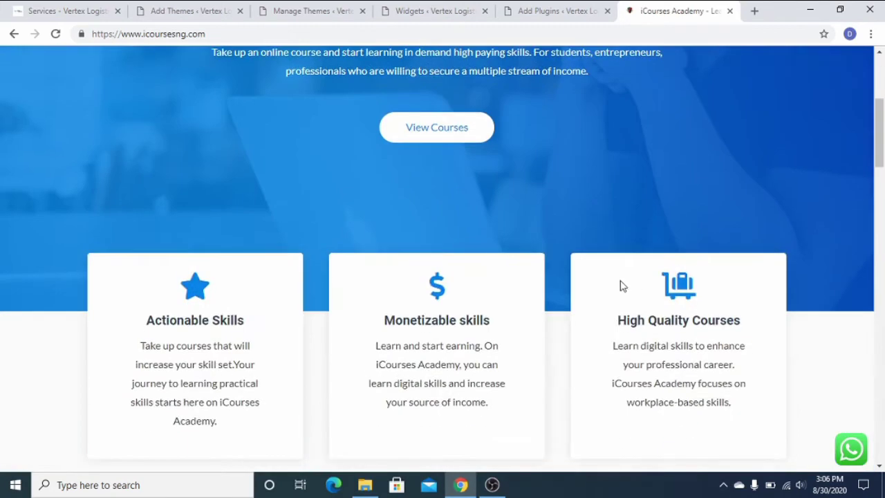
pyautogui.scroll(-3, 658, 281)
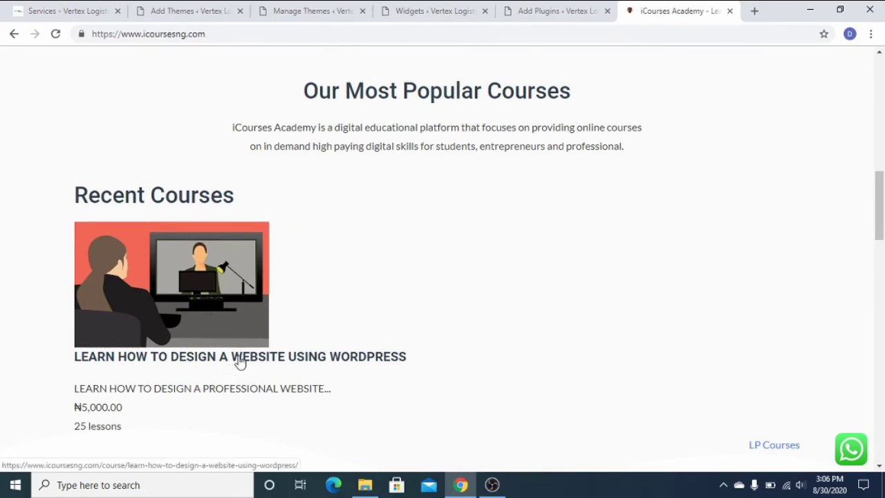
pyautogui.click(240, 361)
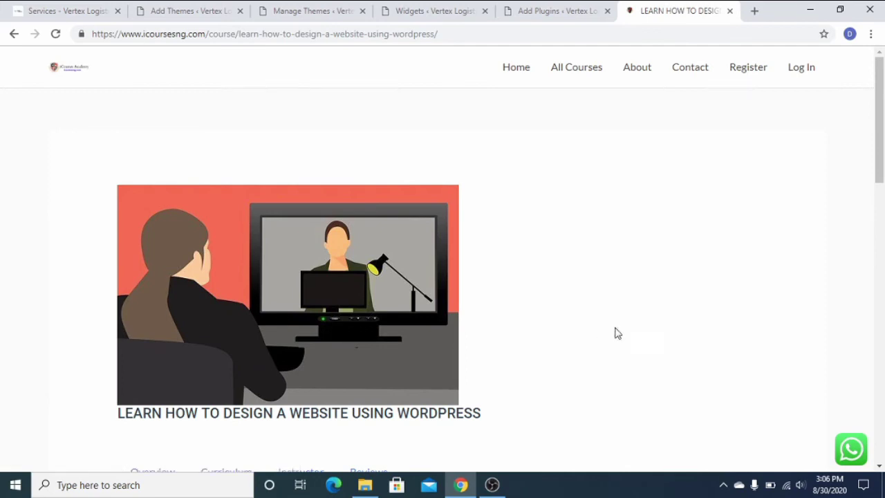
# Highlight the overview bullets on hosting, installing WordPress, cPanel and the WordPress dashboard.
pyautogui.scroll(-2, 617, 335)
pyautogui.scroll(-4, 619, 340)
pyautogui.scroll(1, 544, 289)
pyautogui.scroll(-1, 545, 288)
pyautogui.scroll(-2, 367, 284)
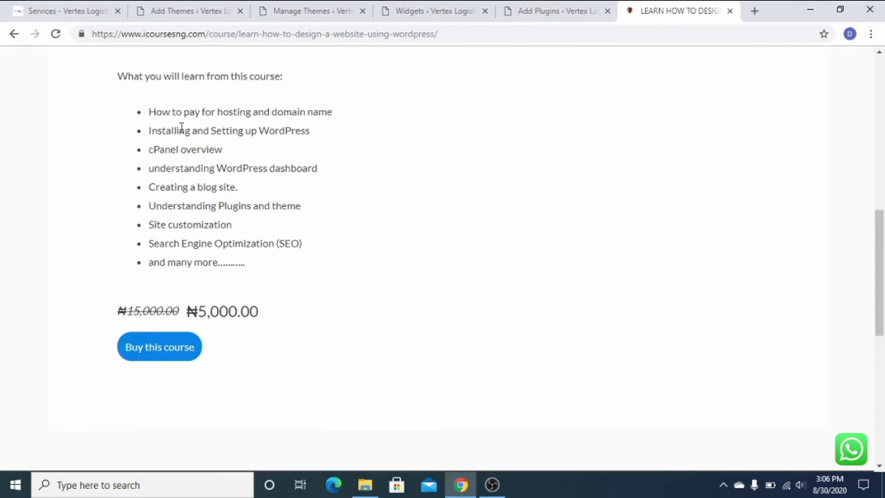
pyautogui.moveTo(150, 112); pyautogui.dragTo(319, 111)
pyautogui.moveTo(148, 135); pyautogui.dragTo(305, 125)
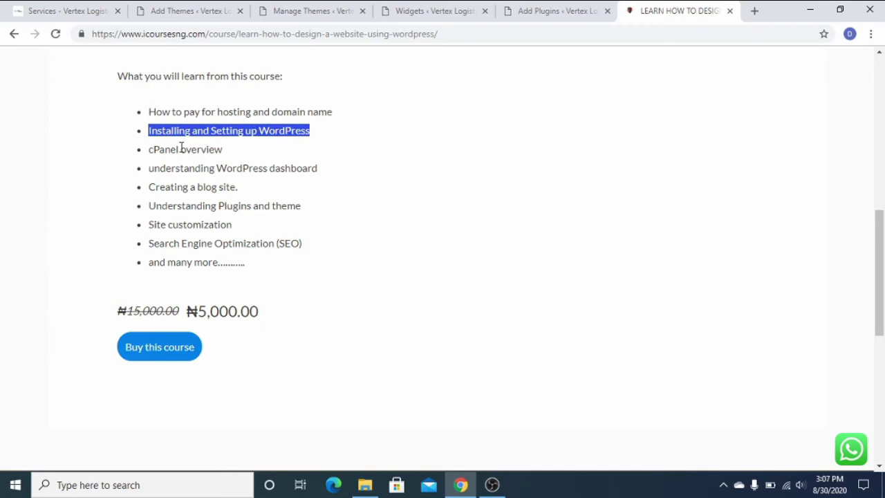
pyautogui.moveTo(149, 149); pyautogui.dragTo(222, 149)
pyautogui.moveTo(150, 169); pyautogui.dragTo(314, 166)
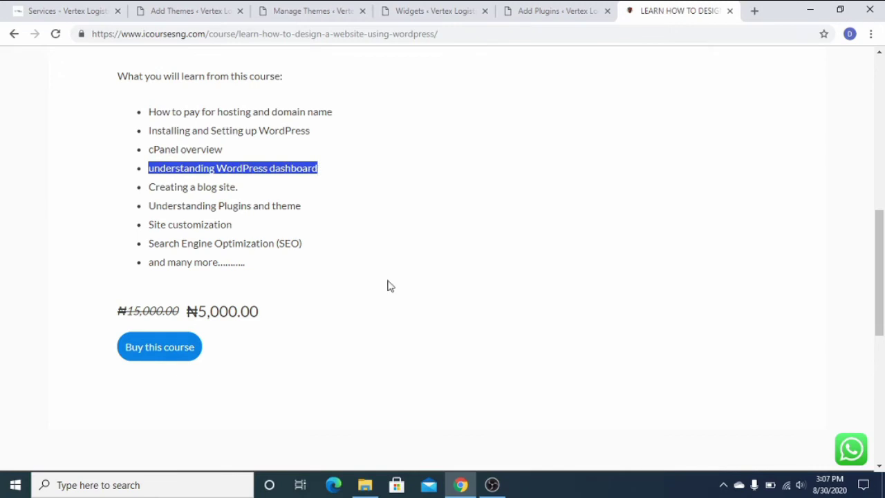
pyautogui.scroll(5, 387, 286)
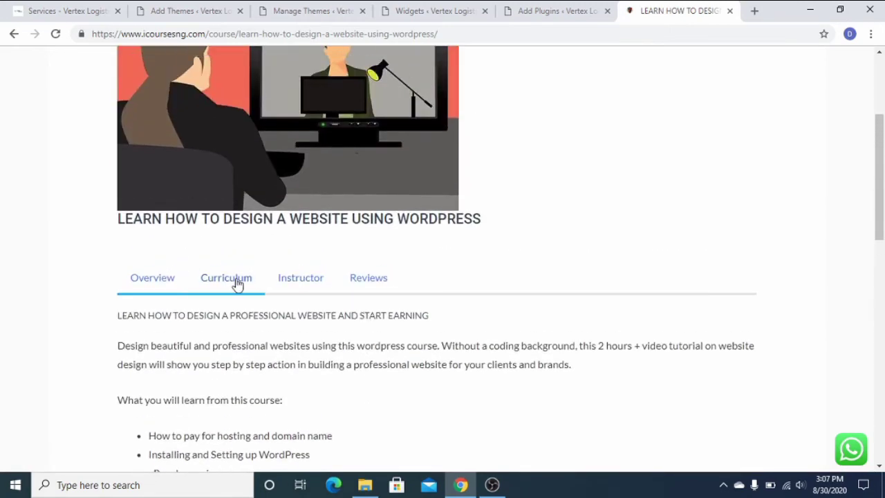
# Show the Curriculum tab and scroll down through the locked lessons.
pyautogui.click(235, 280)
pyautogui.scroll(-3, 622, 234)
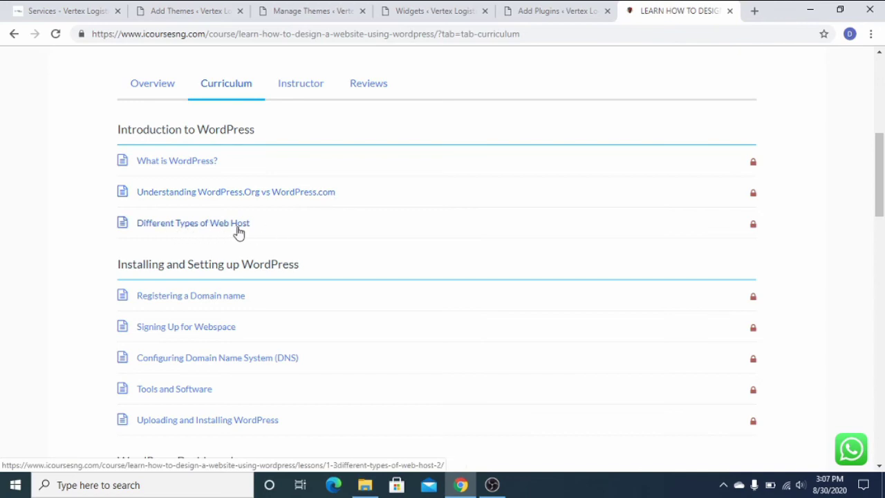
pyautogui.scroll(-2, 282, 236)
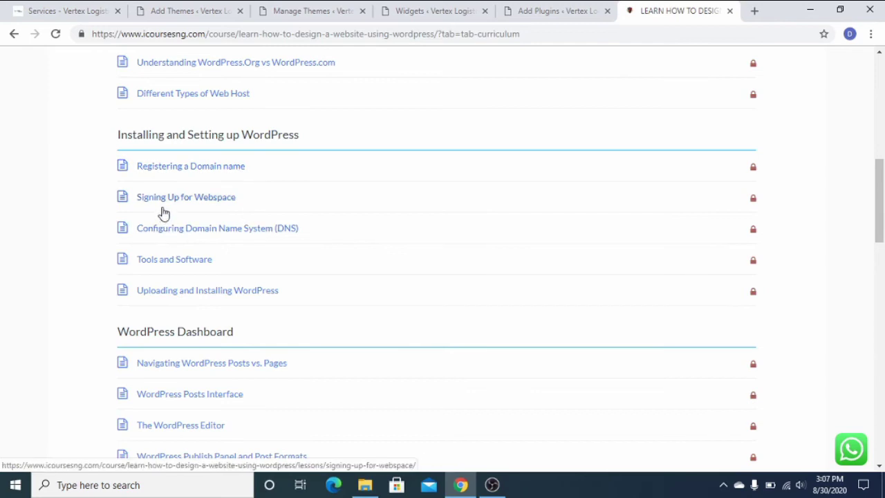
pyautogui.scroll(-2, 253, 252)
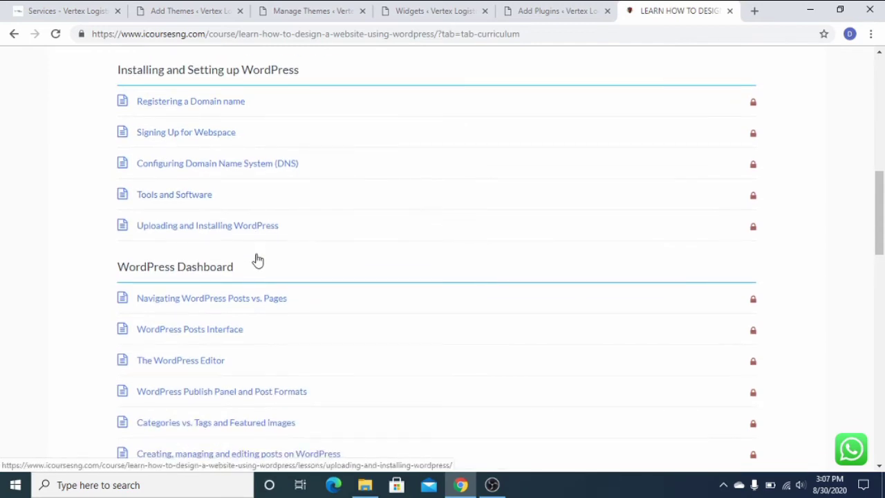
pyautogui.scroll(-1, 287, 268)
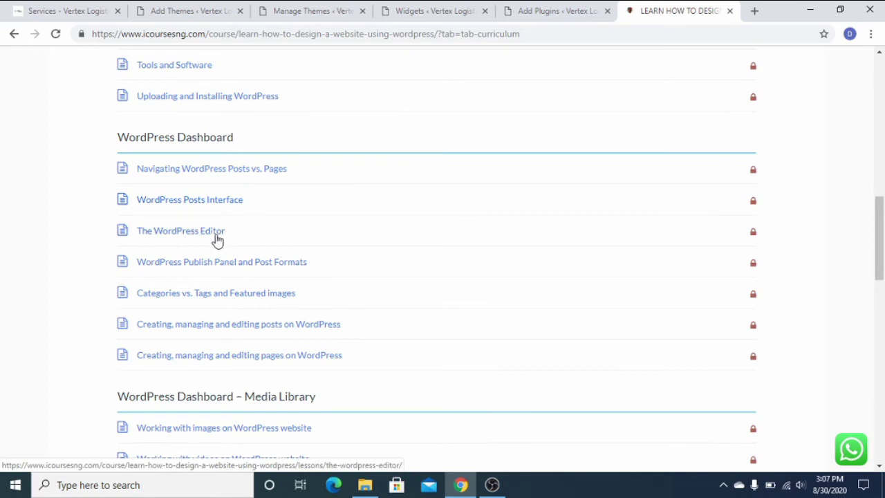
pyautogui.scroll(-1, 194, 277)
pyautogui.scroll(-5, 193, 280)
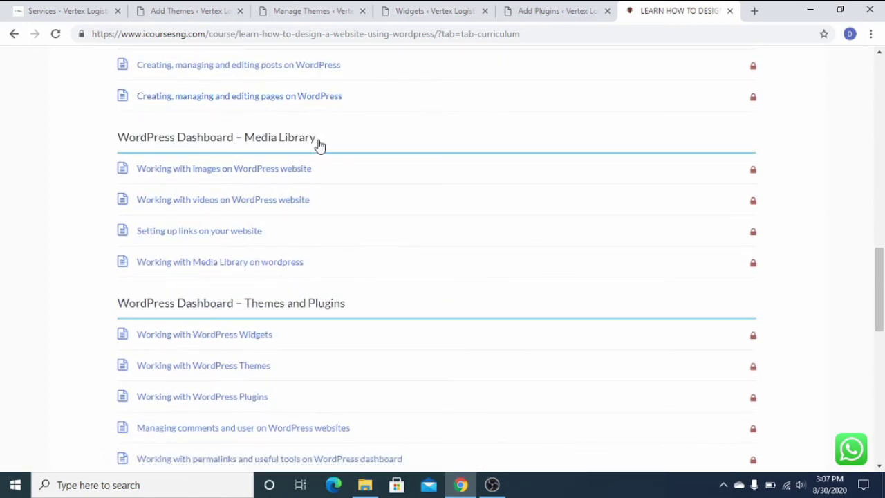
pyautogui.scroll(-2, 253, 259)
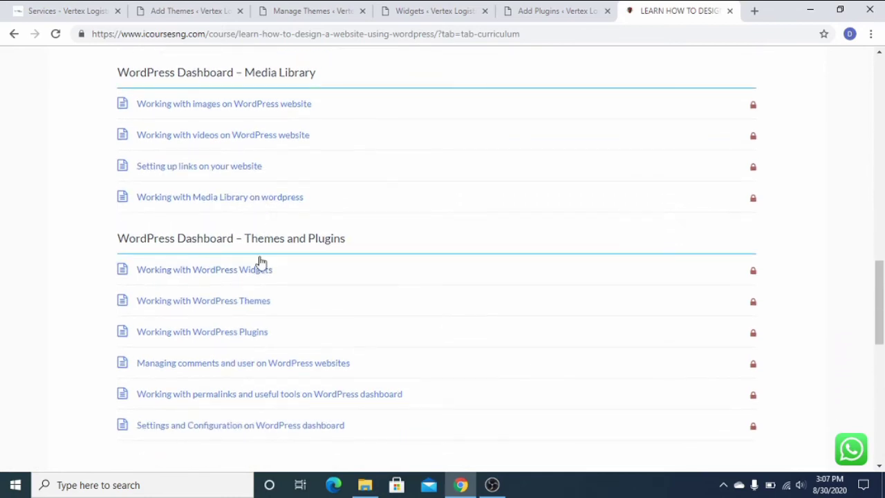
pyautogui.scroll(-1, 257, 265)
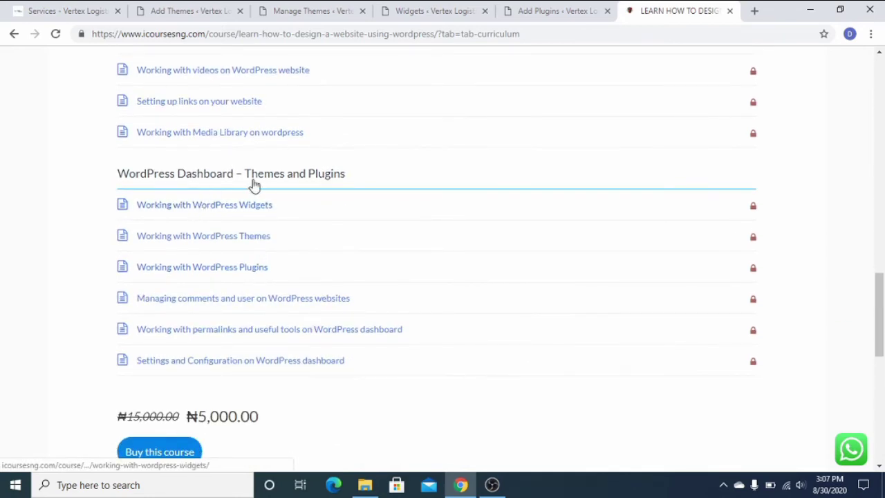
# Finish reviewing the lesson list and choose Buy this course.
pyautogui.scroll(1, 250, 184)
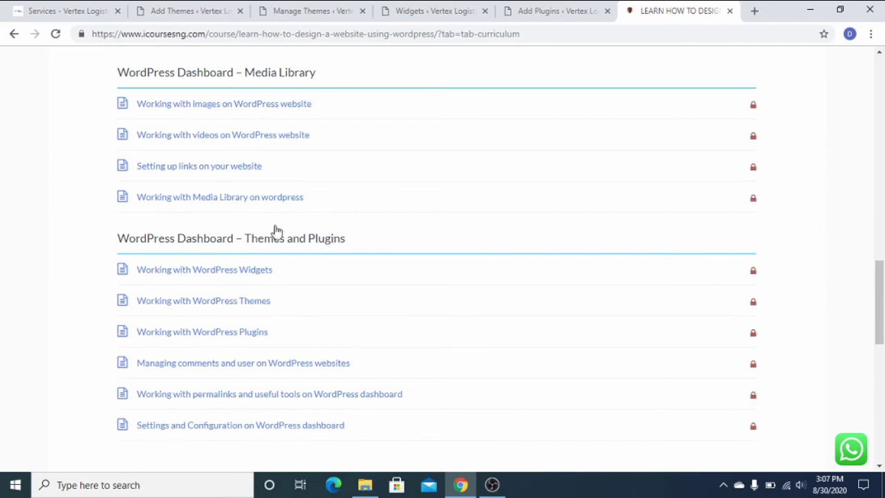
pyautogui.scroll(-1, 274, 235)
pyautogui.scroll(-1, 231, 229)
pyautogui.scroll(-1, 232, 229)
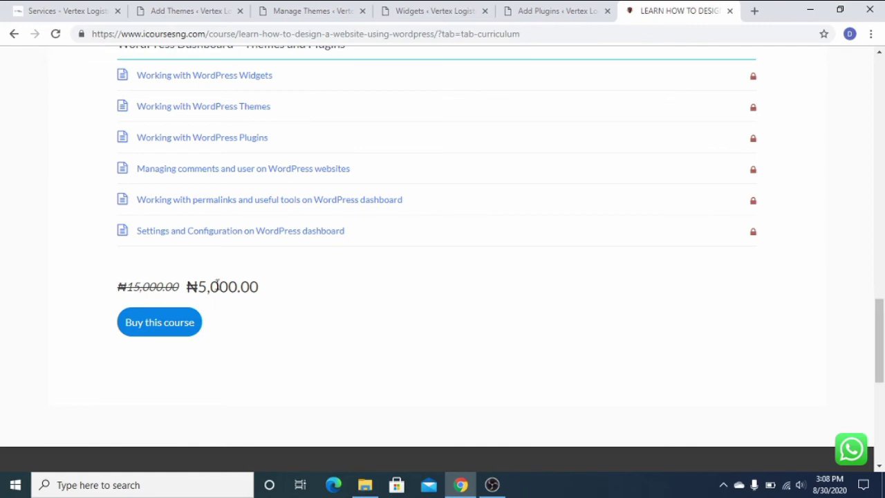
pyautogui.scroll(10, 251, 277)
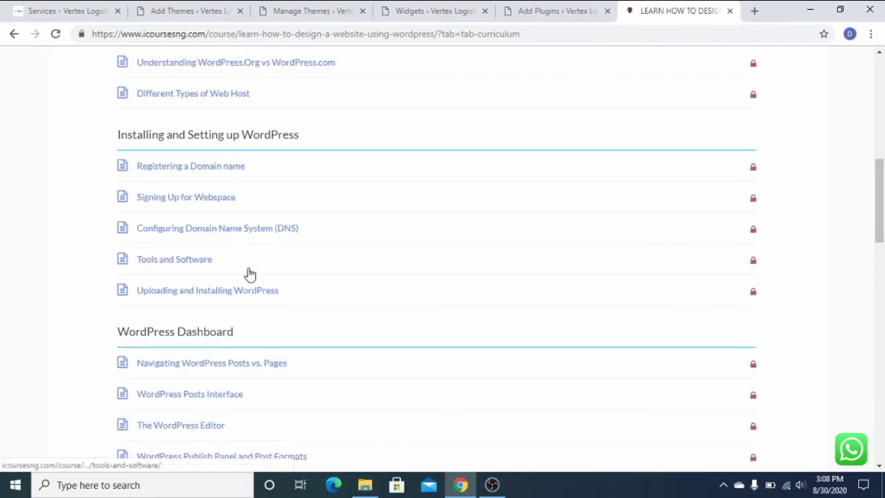
pyautogui.scroll(7, 251, 277)
pyautogui.scroll(-2, 249, 275)
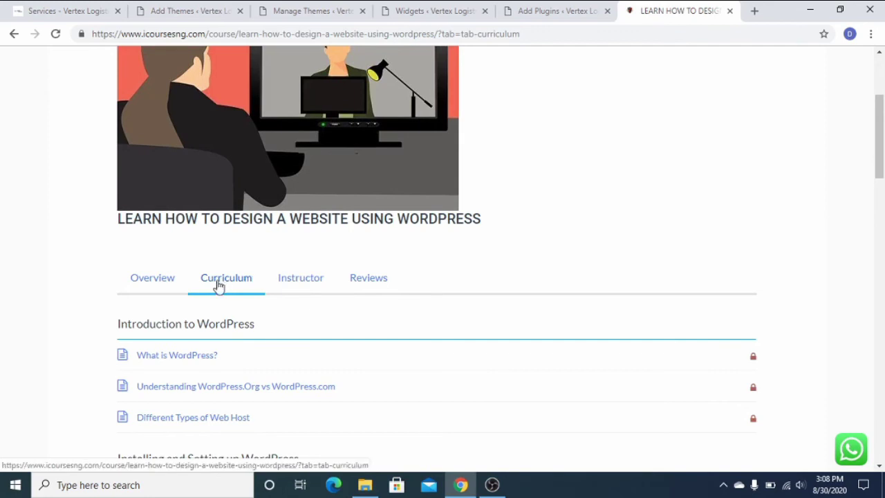
pyautogui.scroll(-14, 384, 282)
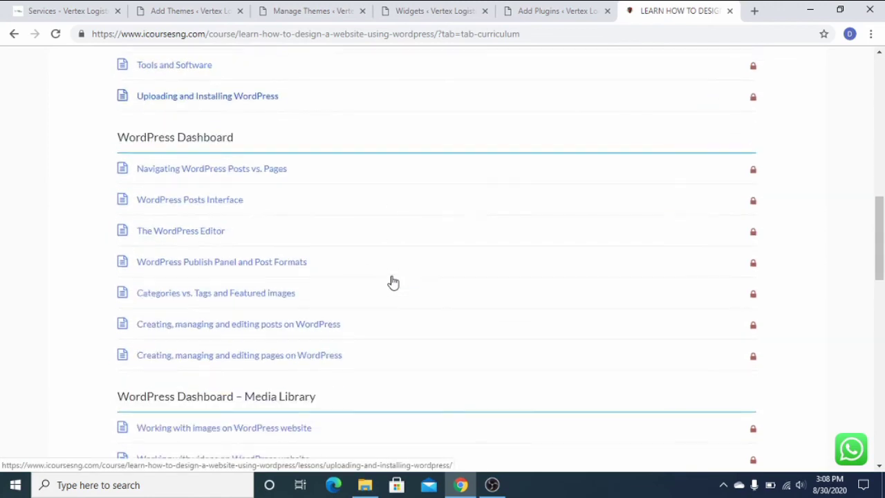
pyautogui.scroll(-3, 367, 287)
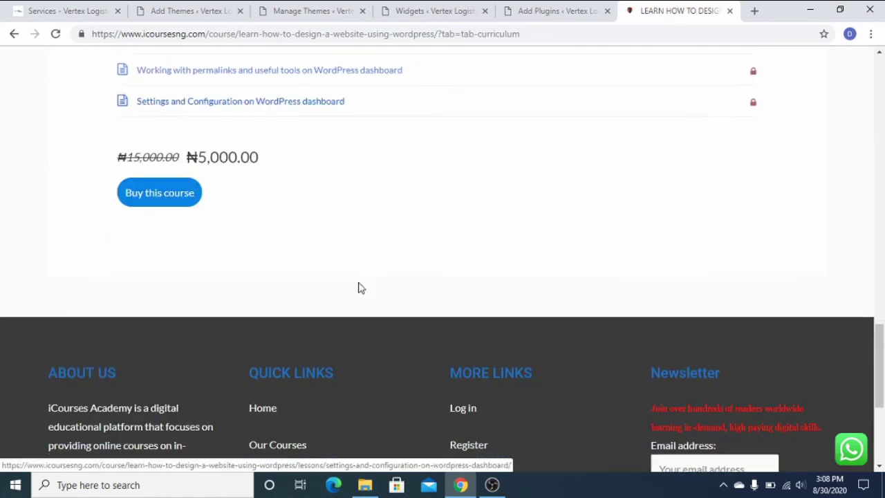
pyautogui.click(169, 194)
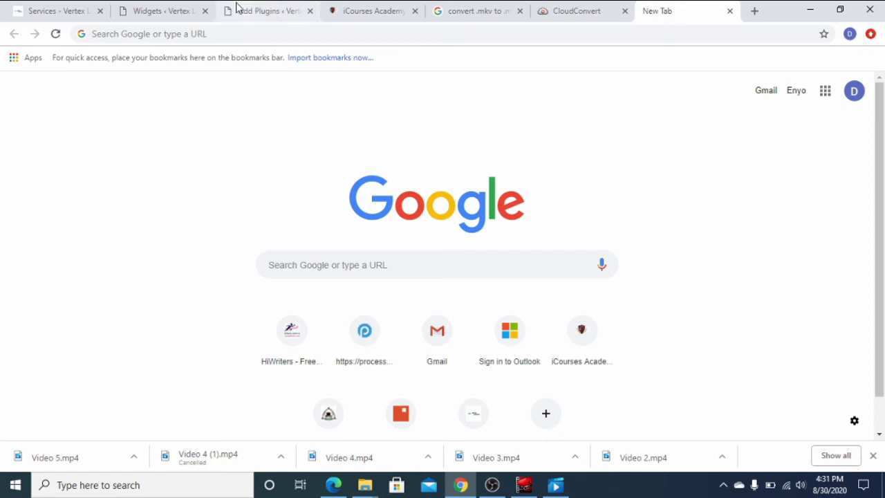
# Load icoursesng.com in a new tab.
pyautogui.click(263, 34)
pyautogui.write('i')
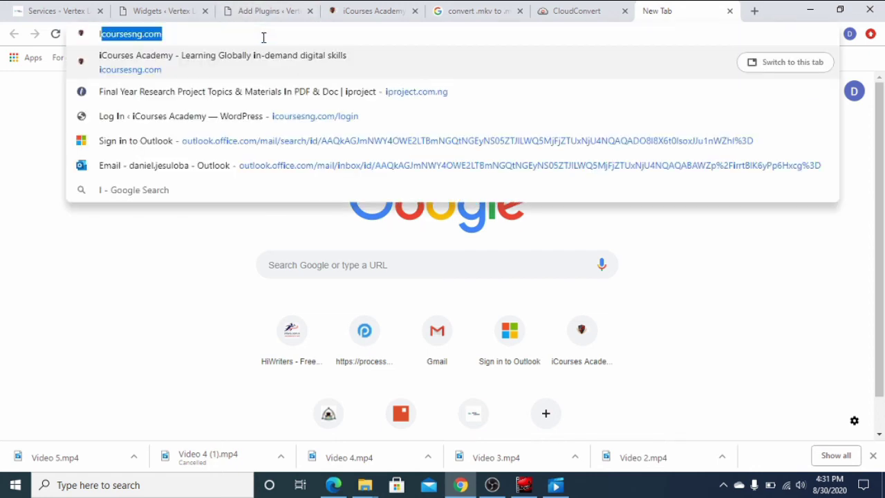
pyautogui.press('Return')
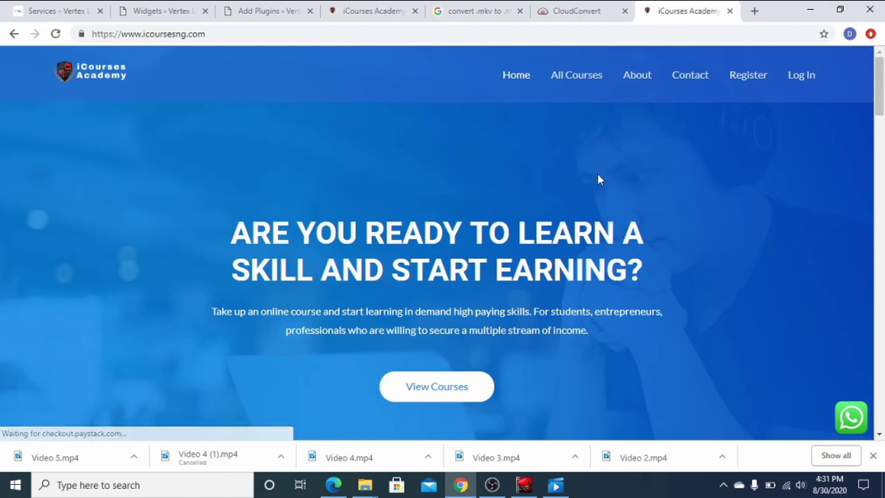
# Open the WordPress website design course from Recent Courses and scroll to its Overview.
pyautogui.scroll(-7, 599, 180)
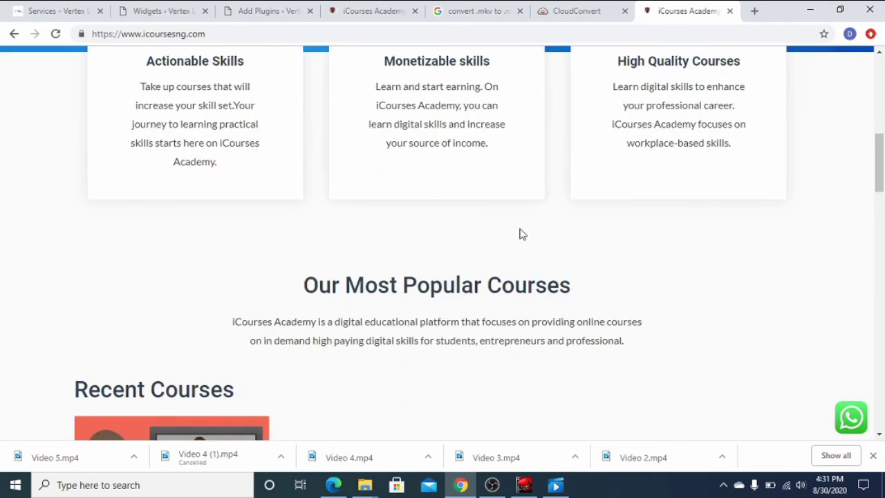
pyautogui.scroll(-5, 593, 287)
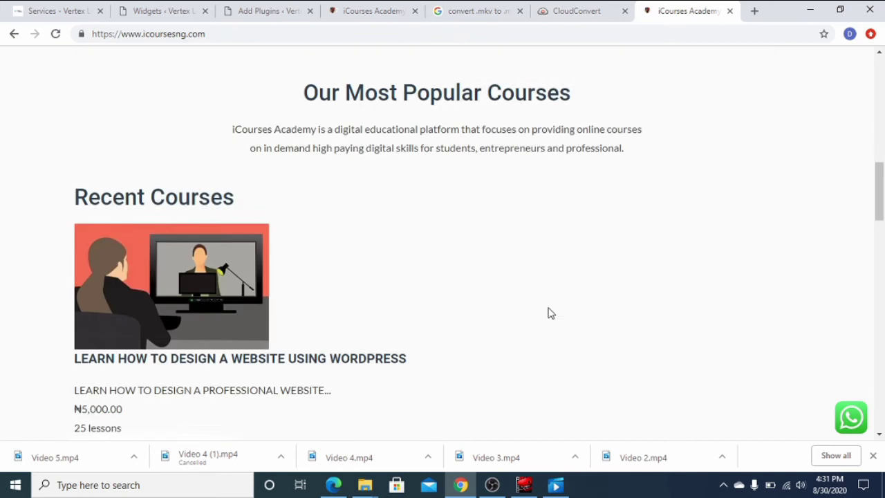
pyautogui.scroll(2, 336, 277)
pyautogui.scroll(3, 345, 276)
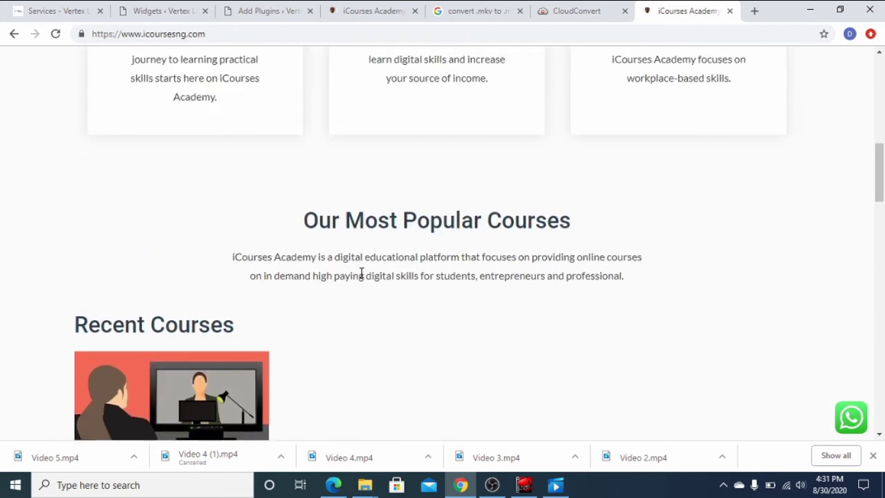
pyautogui.scroll(-3, 366, 272)
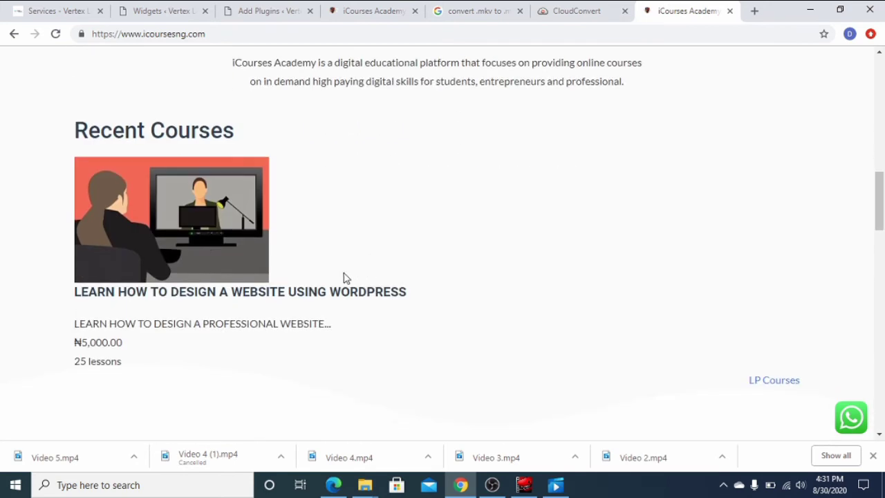
pyautogui.click(215, 294)
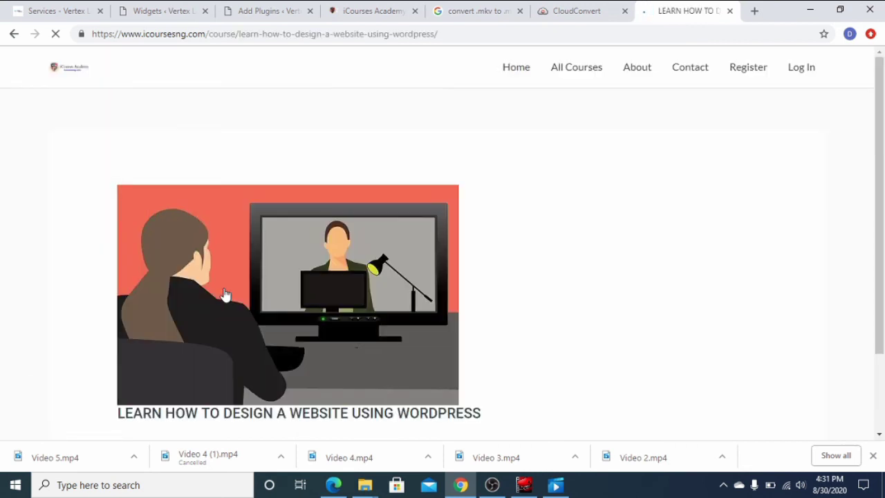
pyautogui.scroll(-3, 513, 194)
pyautogui.scroll(3, 510, 229)
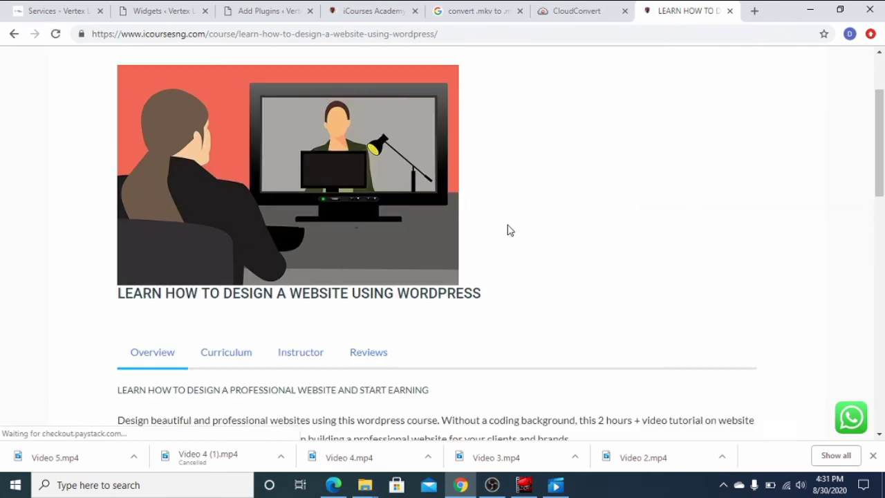
pyautogui.scroll(-2, 579, 244)
pyautogui.scroll(-2, 642, 318)
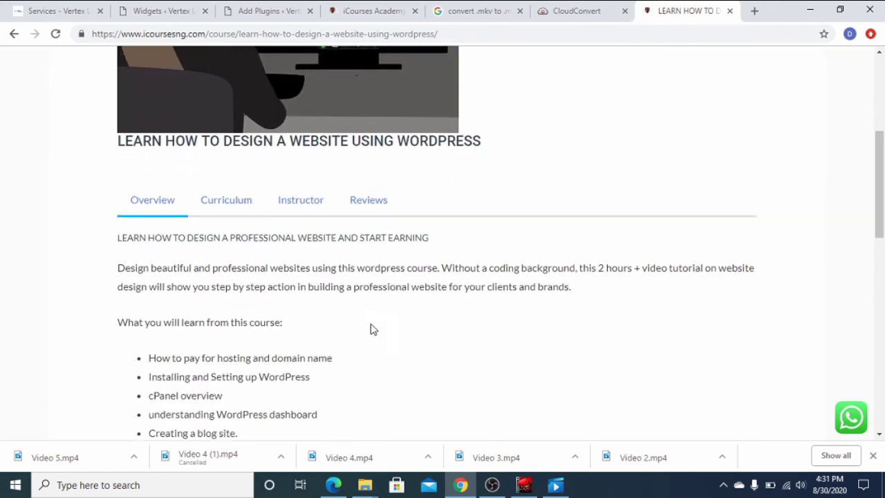
pyautogui.scroll(-2, 219, 154)
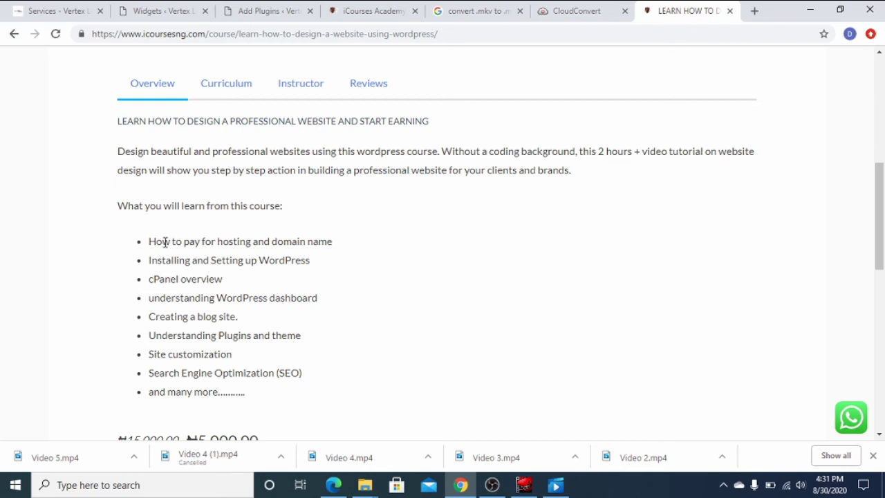
# Check the Curriculum and Instructor tabs, then go to the course's Buy this course payment page.
pyautogui.click(227, 89)
pyautogui.scroll(-3, 281, 252)
pyautogui.scroll(5, 282, 253)
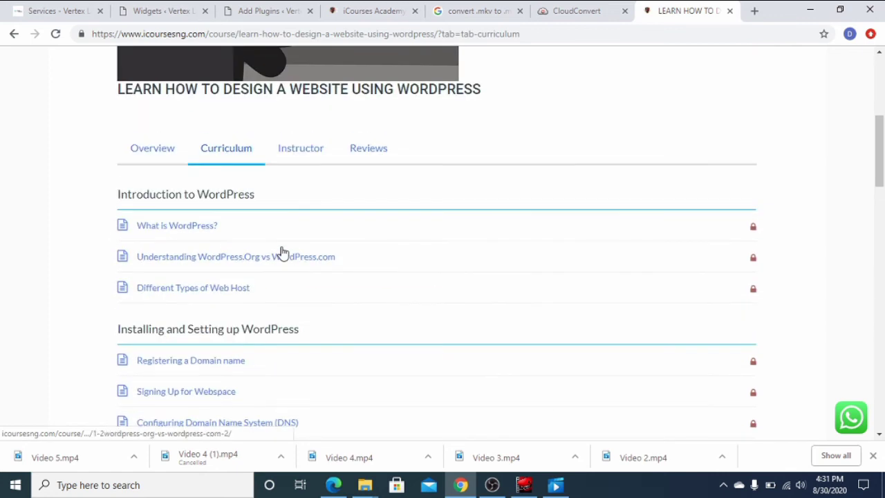
pyautogui.click(301, 158)
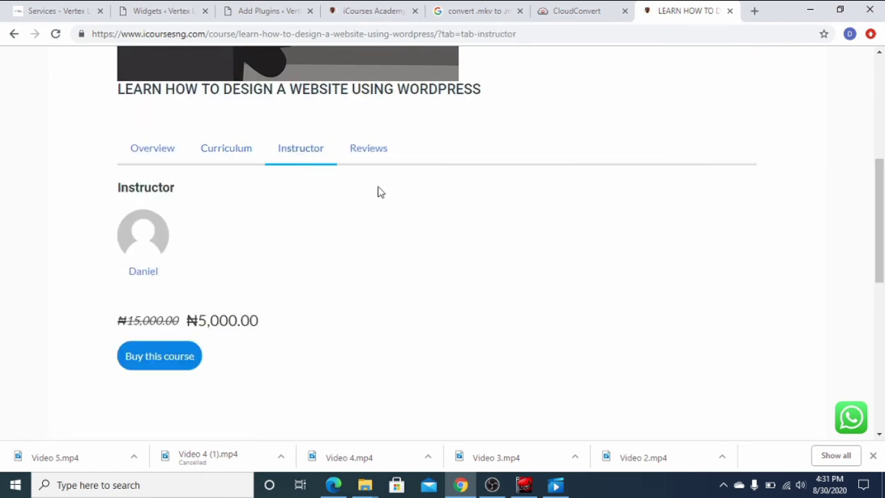
pyautogui.scroll(-2, 299, 248)
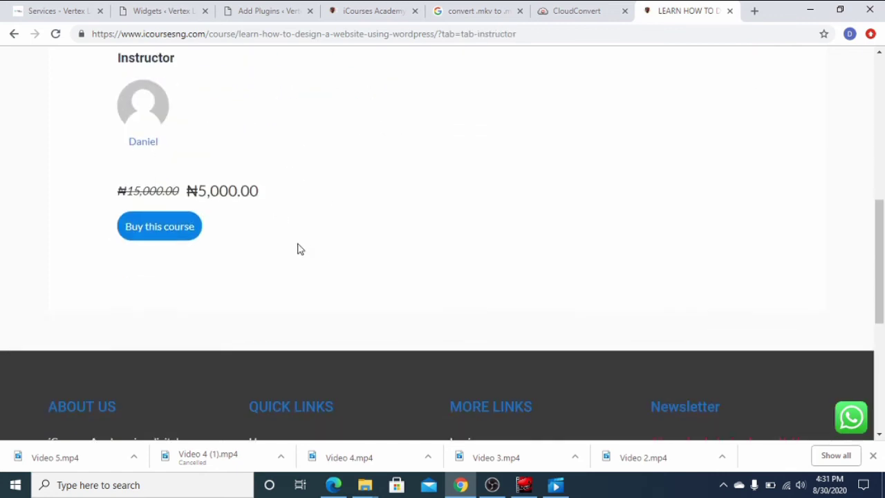
pyautogui.click(164, 236)
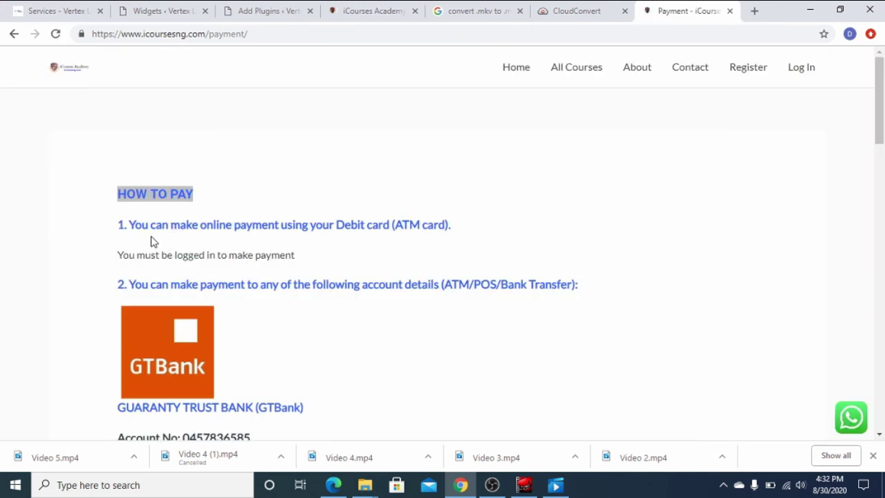
# Highlight the debit card payment line and expand the new-customer Register form.
pyautogui.moveTo(129, 224); pyautogui.dragTo(468, 229)
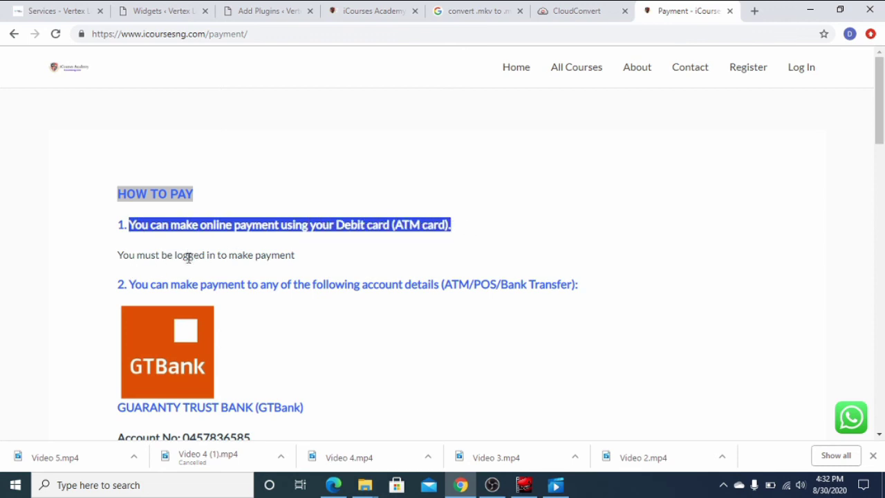
pyautogui.scroll(-12, 256, 269)
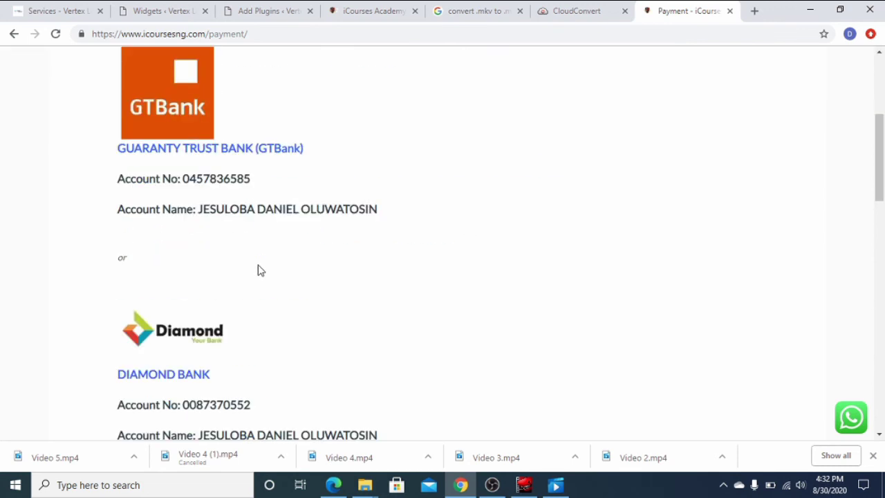
pyautogui.click(158, 311)
pyautogui.scroll(-3, 257, 305)
pyautogui.click(175, 176)
pyautogui.click(170, 237)
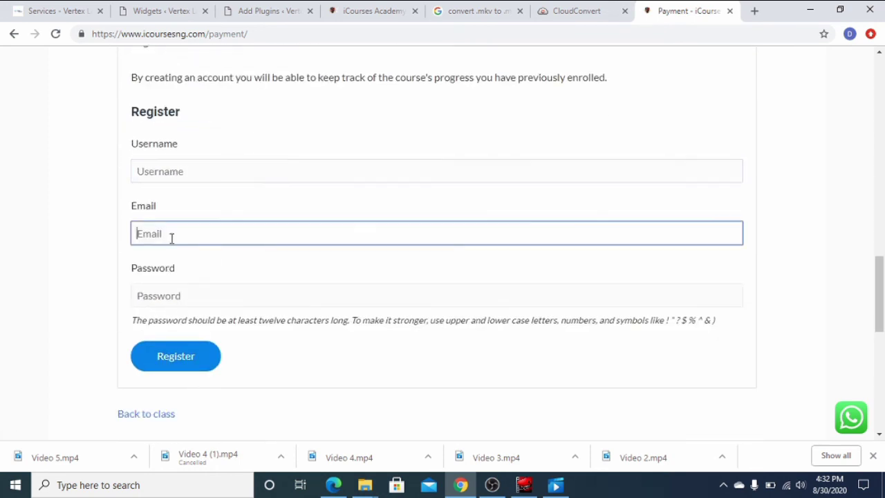
pyautogui.click(174, 296)
# Expand the returning-customer Login form at the top of the payment page.
pyautogui.scroll(2, 221, 290)
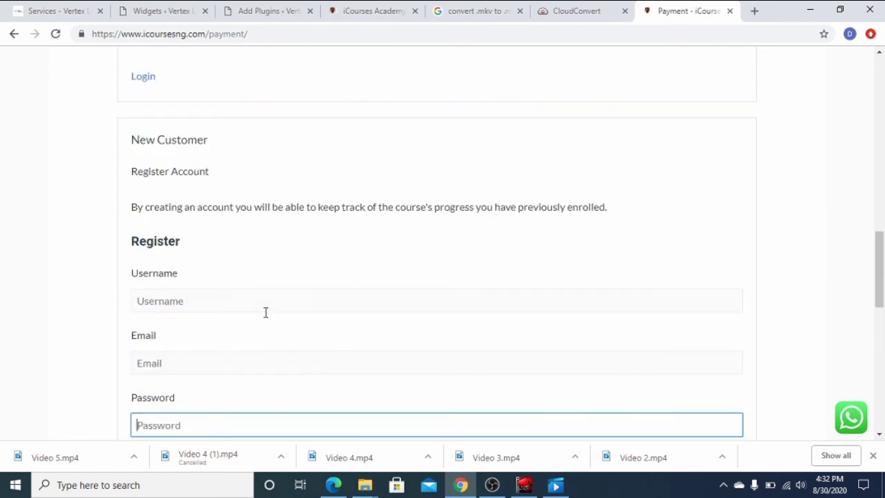
pyautogui.scroll(4, 259, 300)
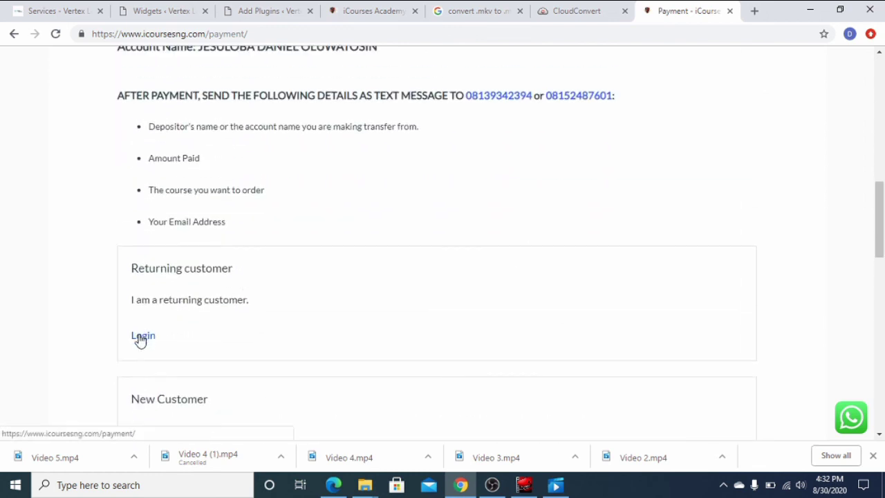
pyautogui.click(142, 337)
pyautogui.scroll(-1, 190, 316)
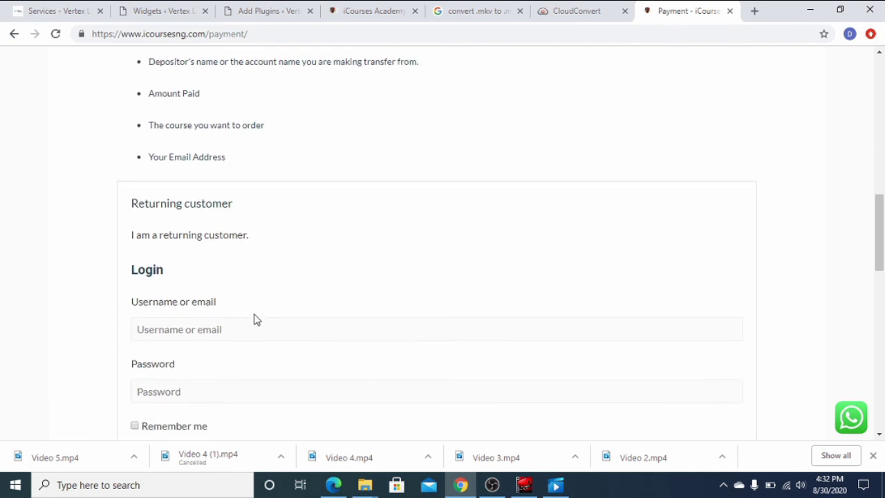
# Log in as a returning customer with the account e-mail and password.
pyautogui.click(254, 330)
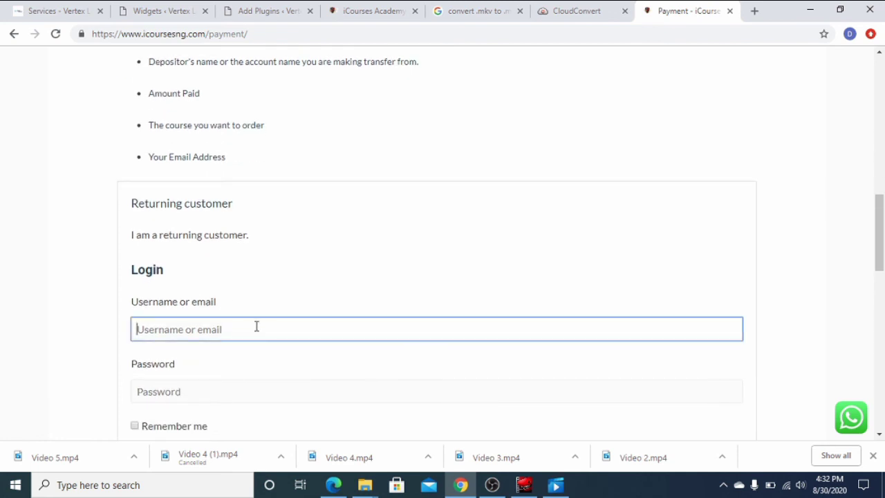
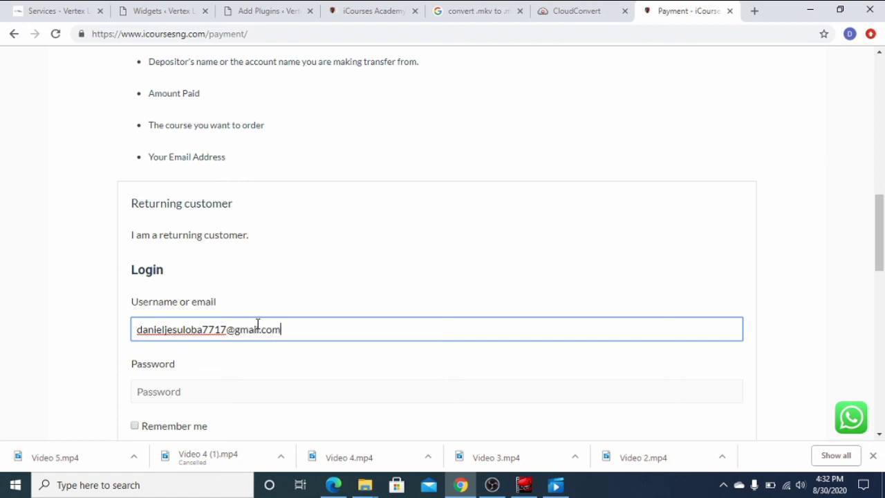
pyautogui.press('Tab')
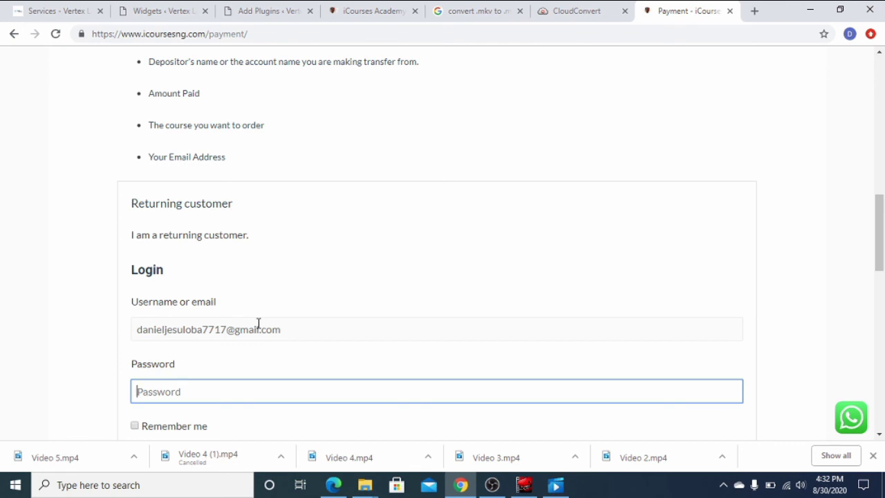
pyautogui.write('••')
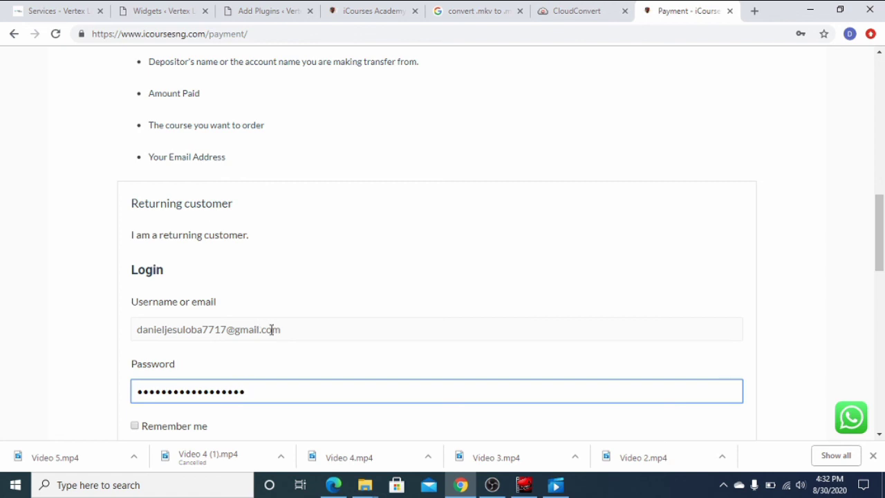
pyautogui.scroll(-3, 266, 325)
pyautogui.click(192, 283)
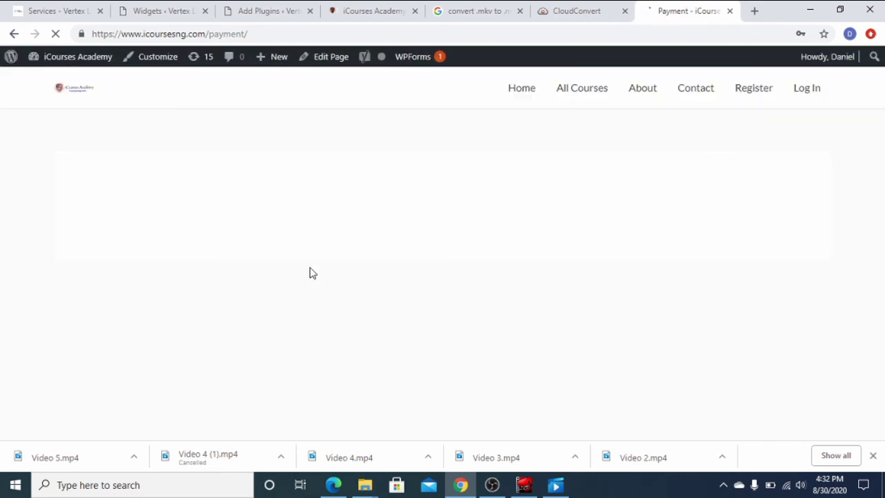
# Enter the payer's full name and set the Amount (NGN) to 5000.
pyautogui.scroll(-2, 533, 267)
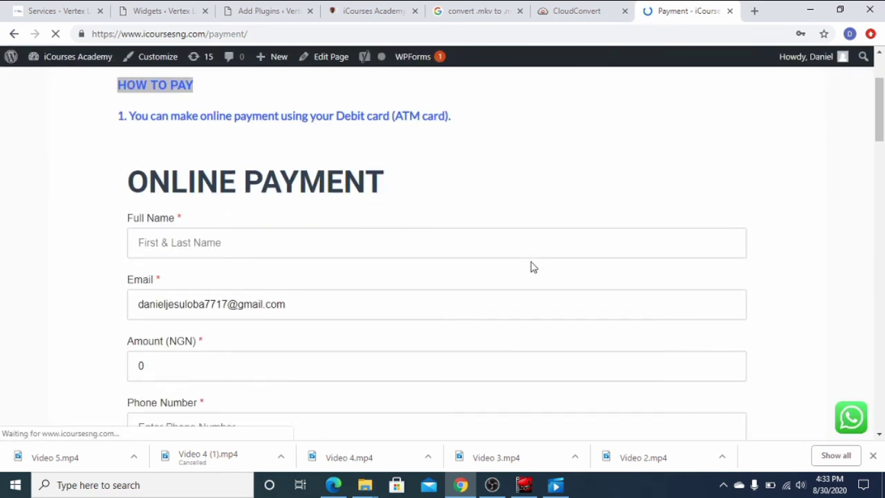
pyautogui.click(304, 240)
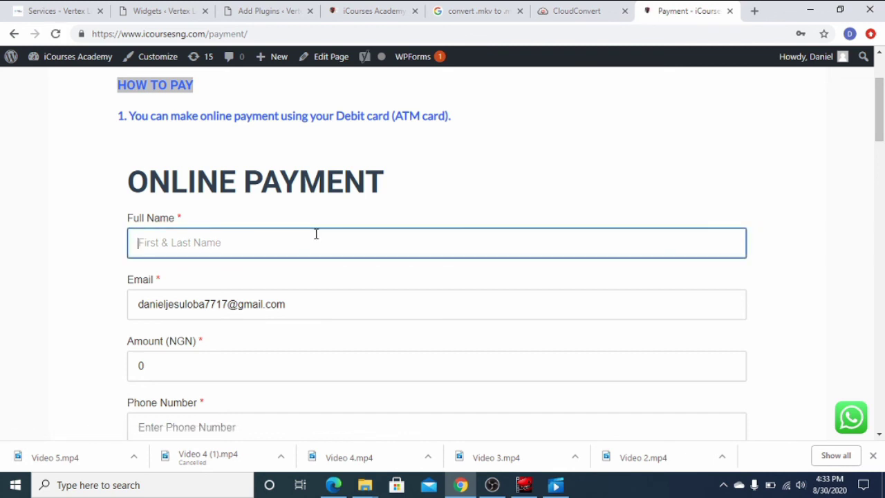
pyautogui.write('Da')
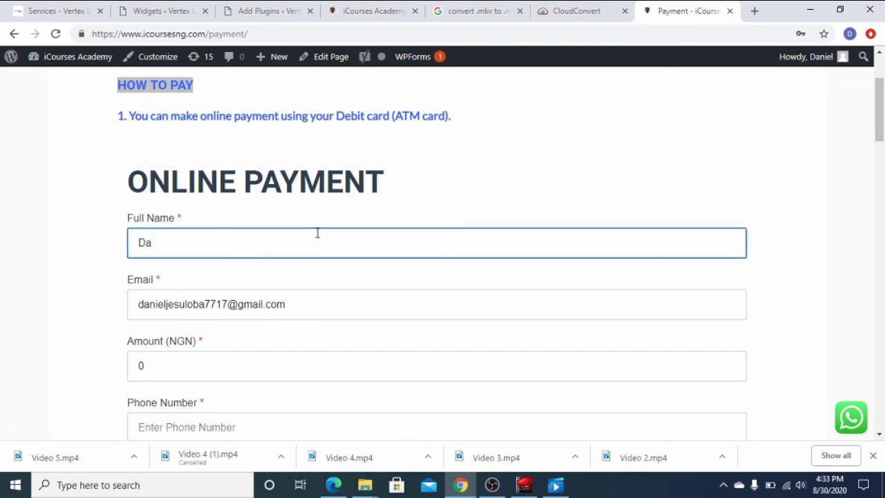
pyautogui.write('niel')
pyautogui.click(351, 304)
pyautogui.scroll(-2, 351, 303)
pyautogui.click(207, 235)
pyautogui.doubleClick(207, 233)
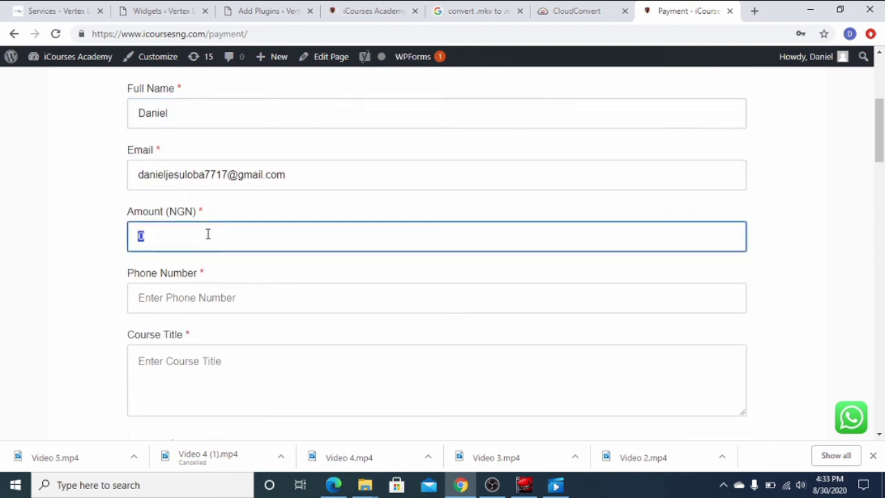
pyautogui.write('000')
# Enter the phone number and course title WEBSITE DESIGN, then submit the form with Pay.
pyautogui.click(233, 295)
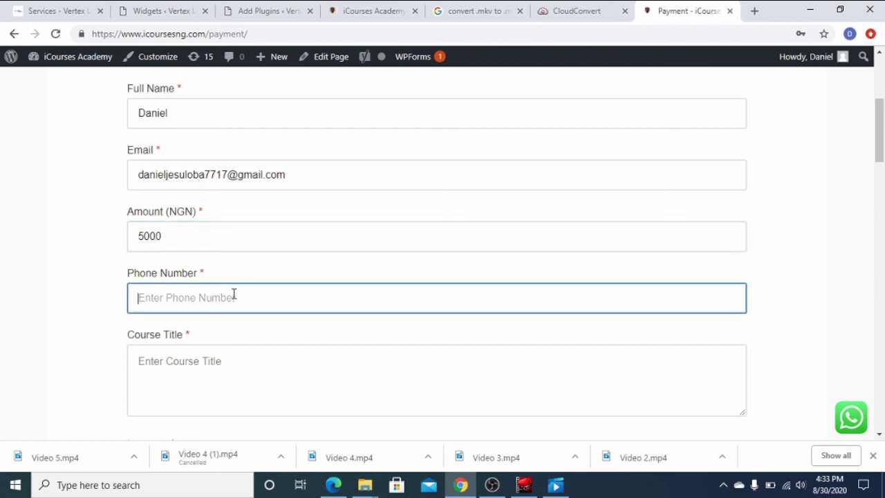
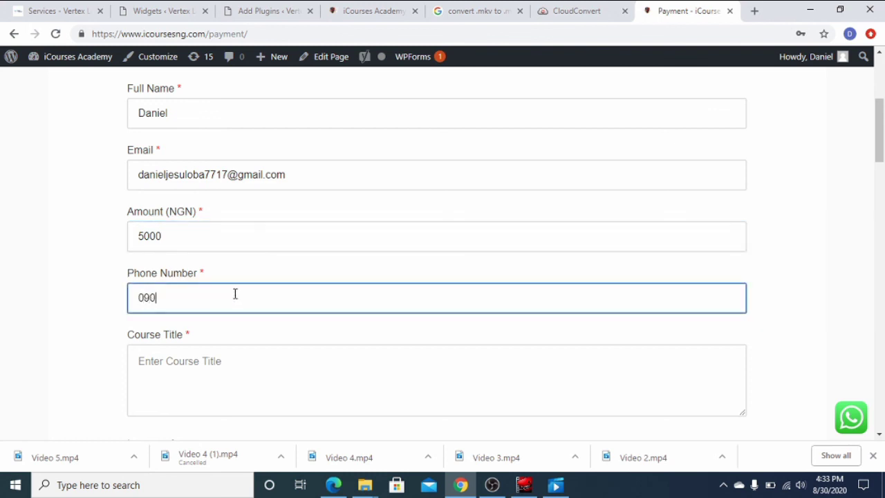
pyautogui.click(330, 387)
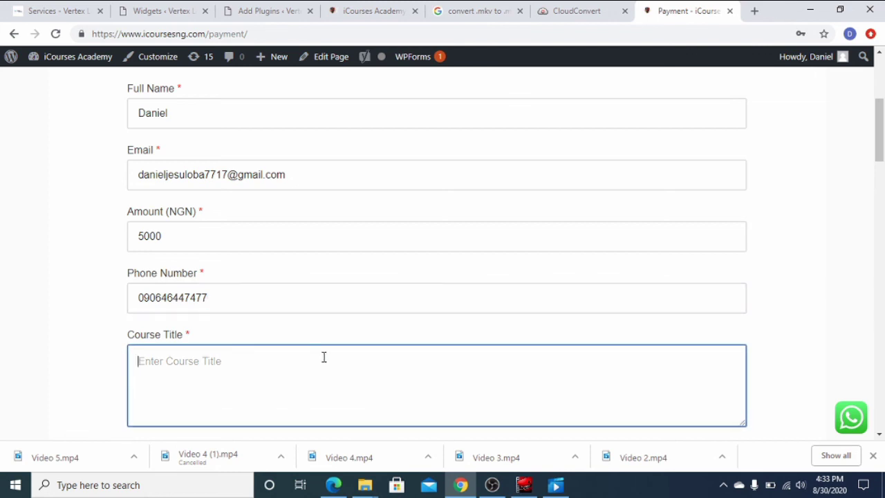
pyautogui.write('WEBS')
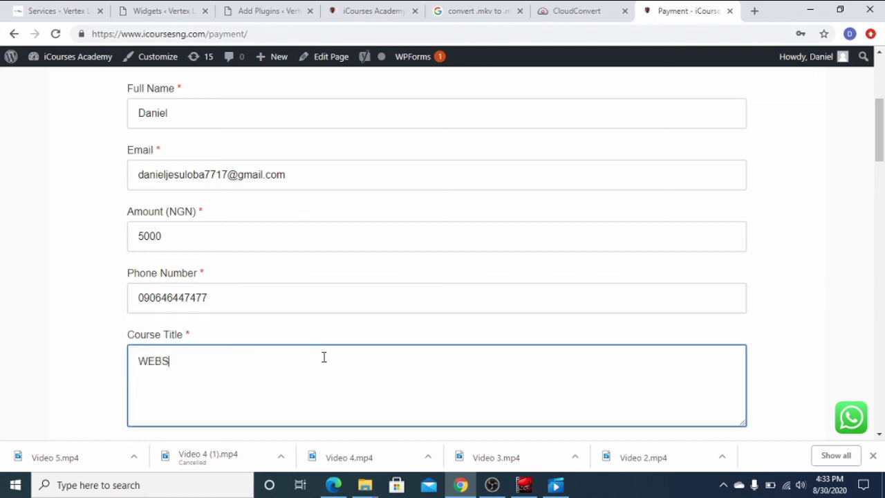
pyautogui.write('ITE DESIGN')
pyautogui.scroll(-3, 317, 355)
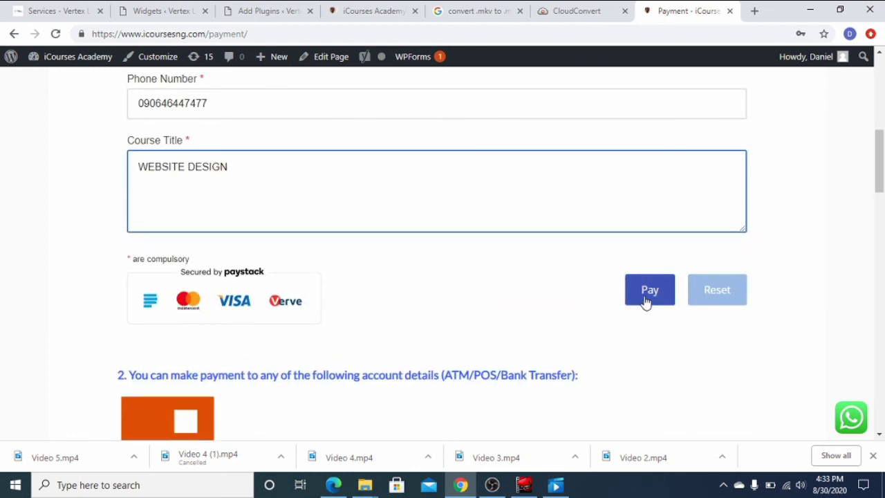
pyautogui.click(644, 296)
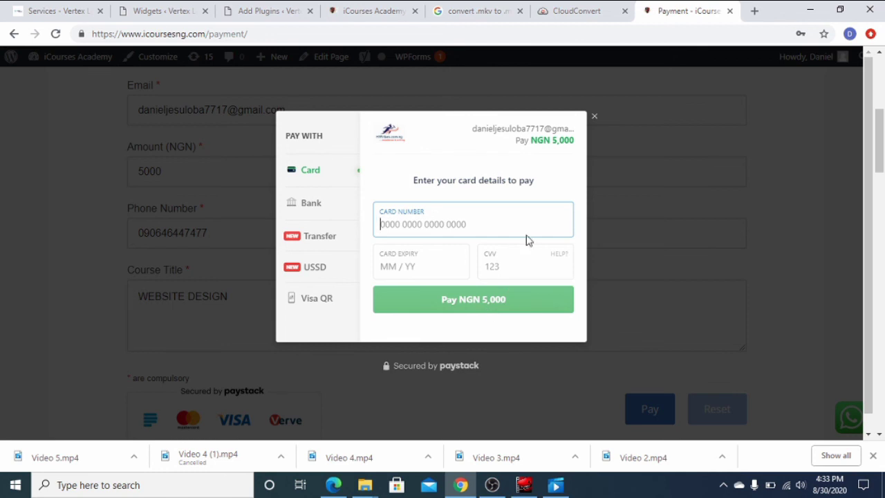
pyautogui.click(596, 119)
pyautogui.scroll(-4, 539, 229)
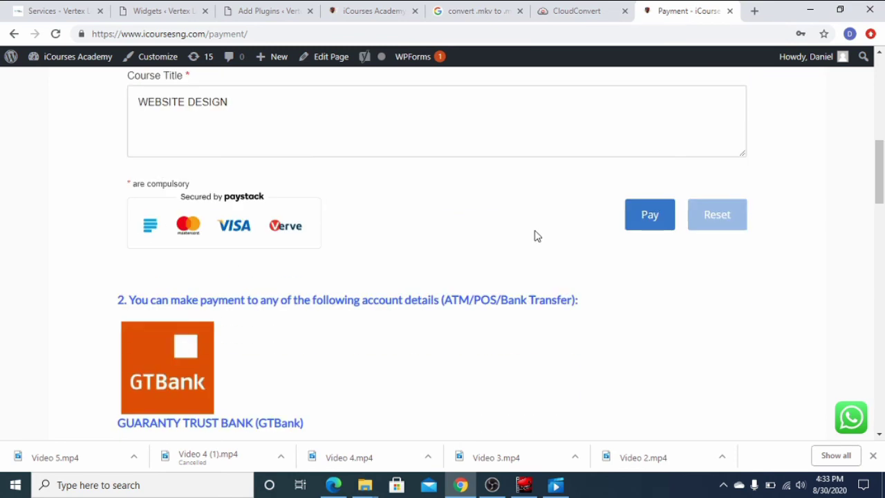
# Scroll to the GTBank transfer details and highlight the bank heading and account details.
pyautogui.scroll(-2, 415, 277)
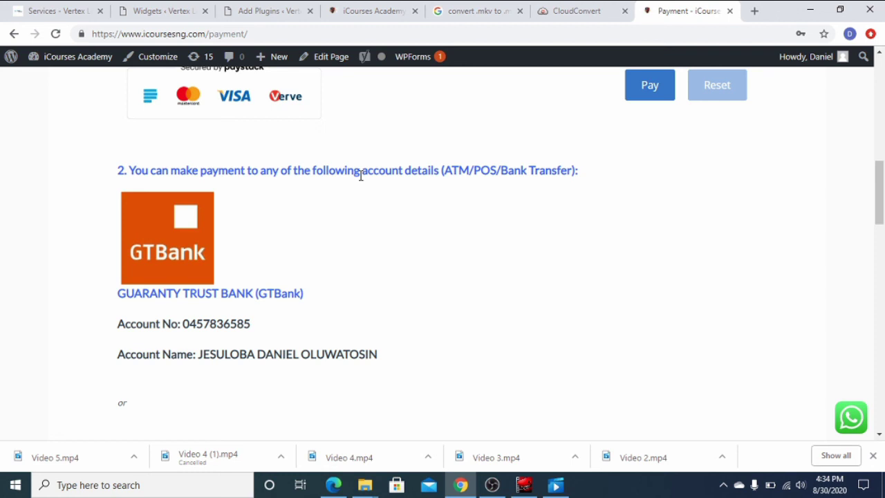
pyautogui.scroll(-1, 360, 176)
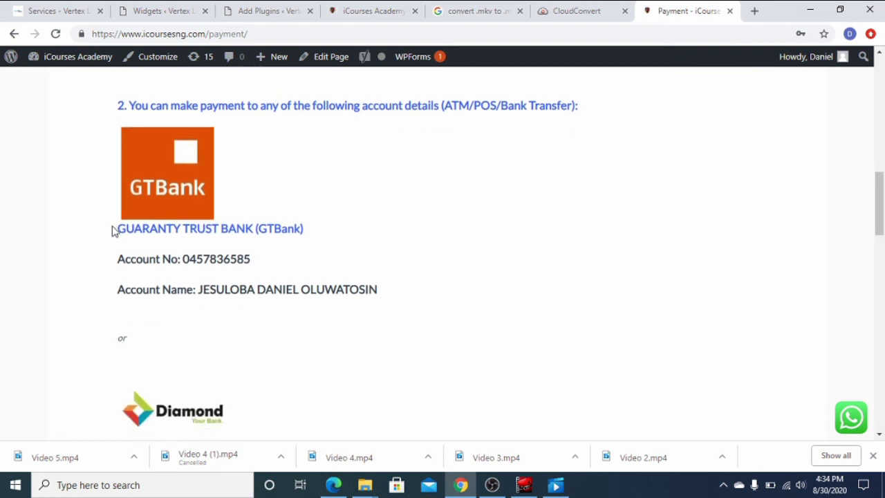
pyautogui.moveTo(117, 228); pyautogui.dragTo(246, 229)
pyautogui.scroll(-3, 211, 358)
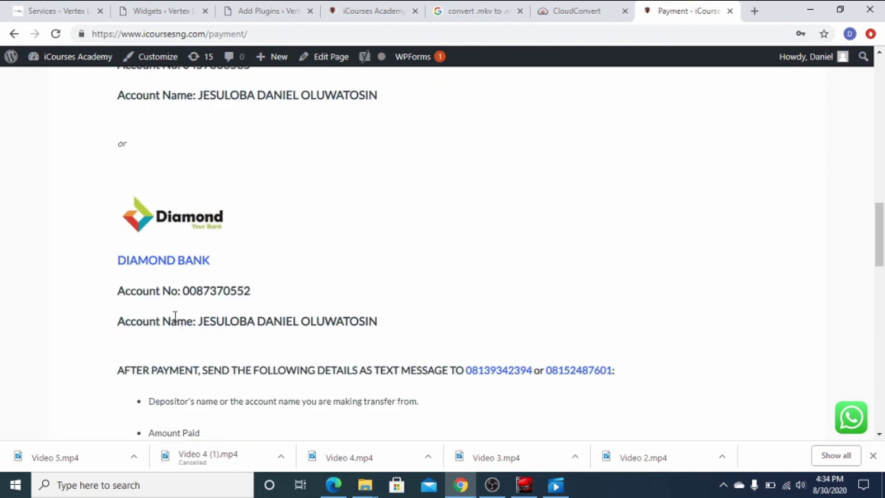
pyautogui.moveTo(123, 260); pyautogui.dragTo(211, 274)
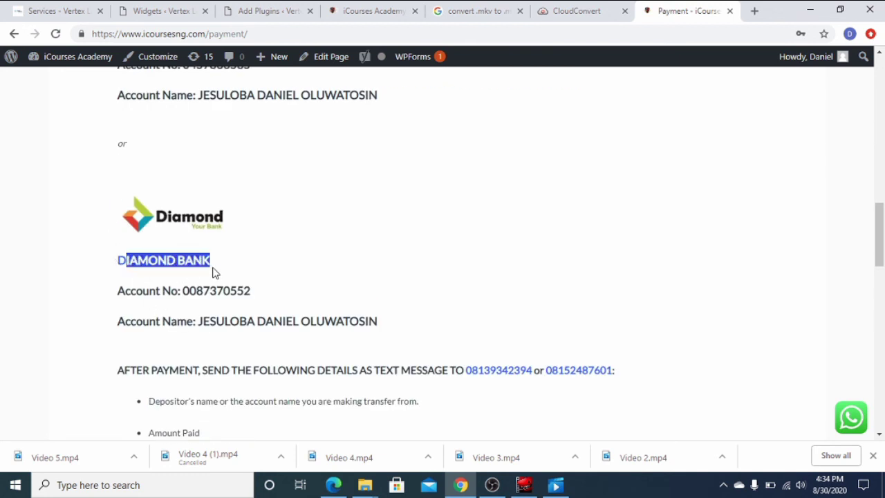
# Highlight the depositor name, amount, course and email requirements and the first contact phone number.
pyautogui.scroll(-3, 463, 301)
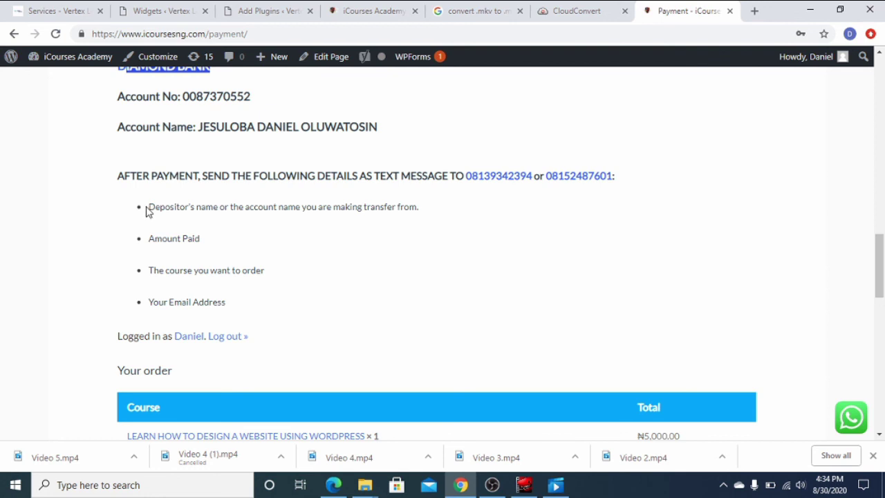
pyautogui.moveTo(154, 207); pyautogui.dragTo(219, 207)
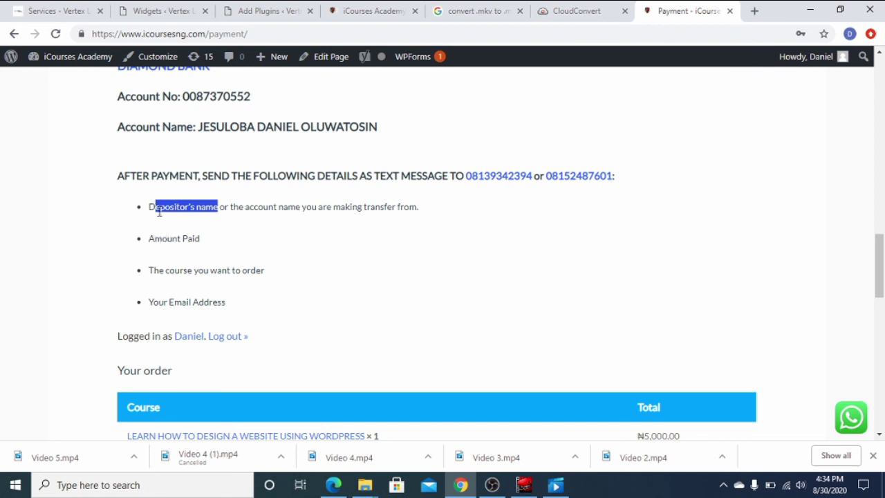
pyautogui.moveTo(150, 240); pyautogui.dragTo(200, 239)
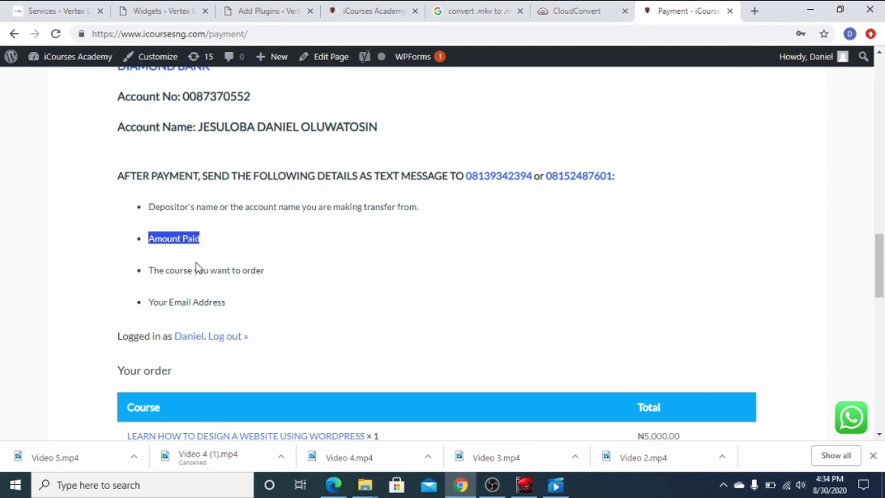
pyautogui.moveTo(149, 271); pyautogui.dragTo(249, 294)
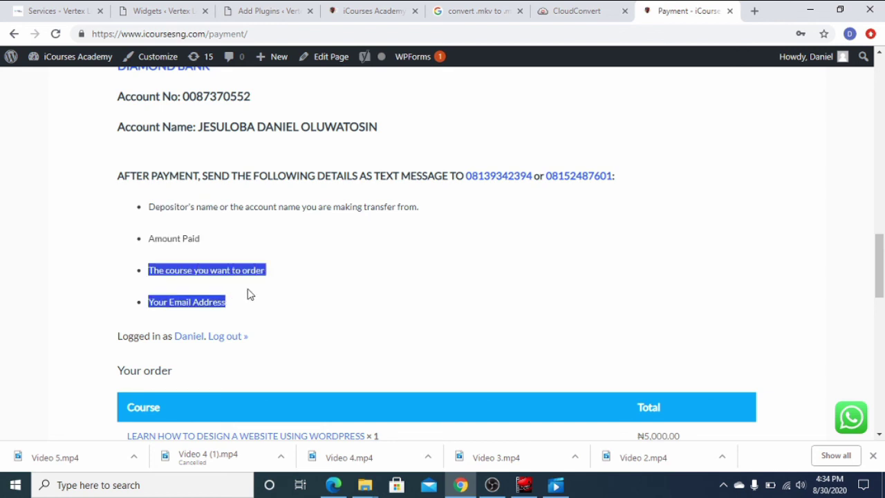
pyautogui.click(159, 304)
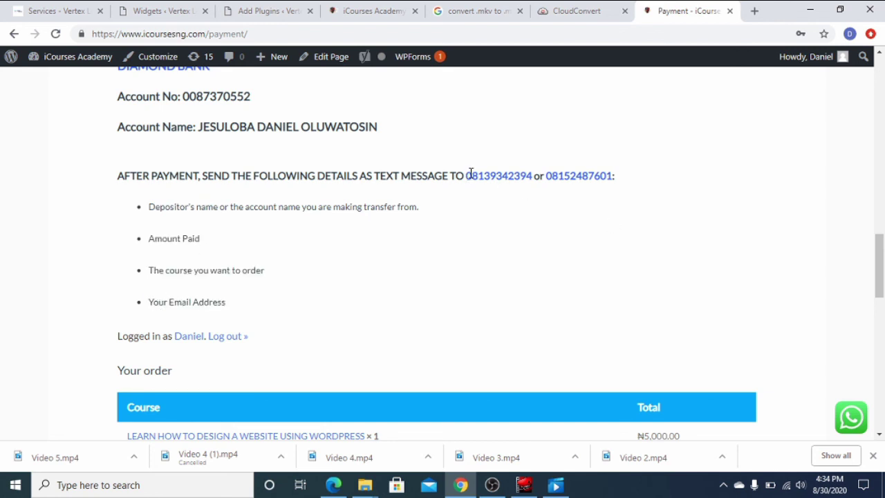
pyautogui.moveTo(467, 177); pyautogui.dragTo(614, 178)
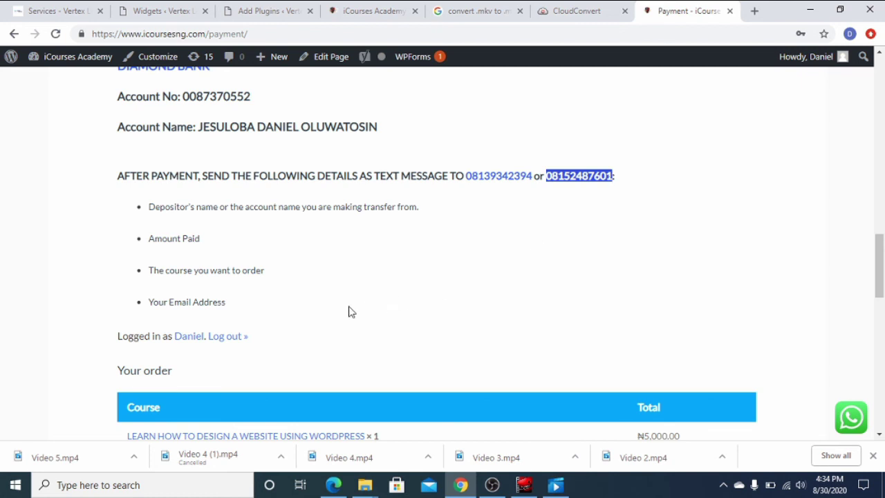
# Highlight the ₦5,000.00 Total in the Your order table.
pyautogui.scroll(-3, 377, 309)
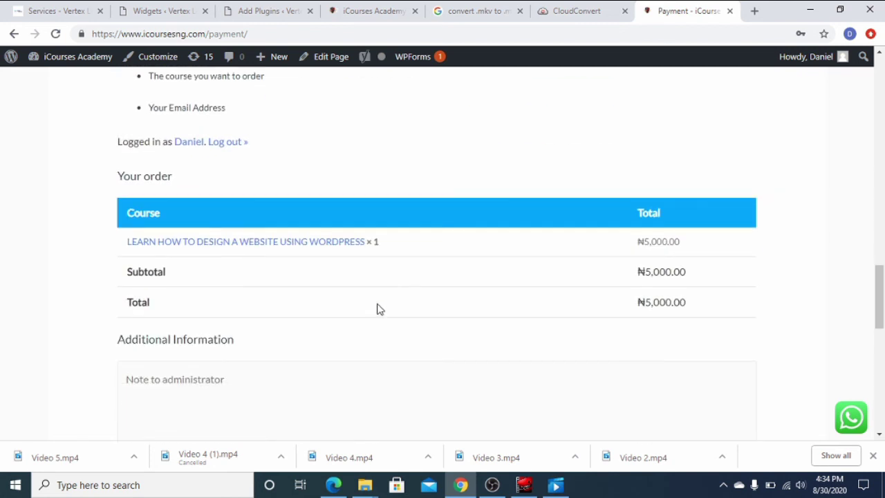
pyautogui.scroll(-1, 379, 309)
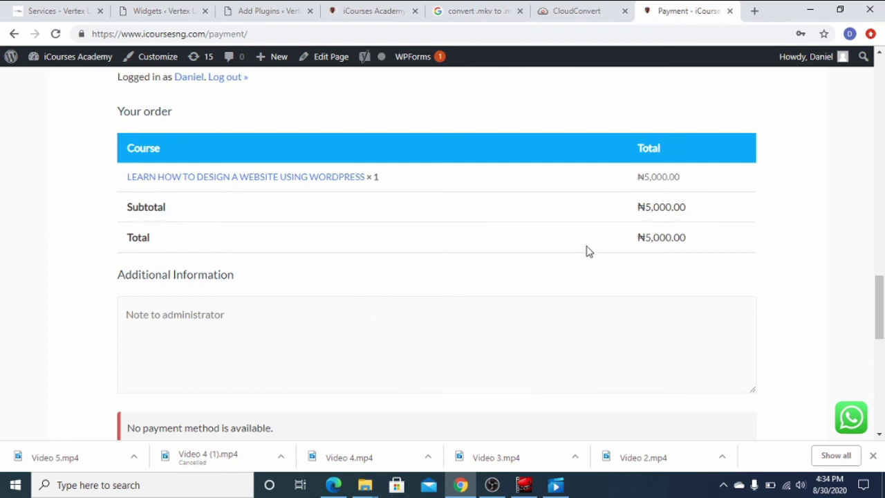
pyautogui.moveTo(639, 236); pyautogui.dragTo(689, 239)
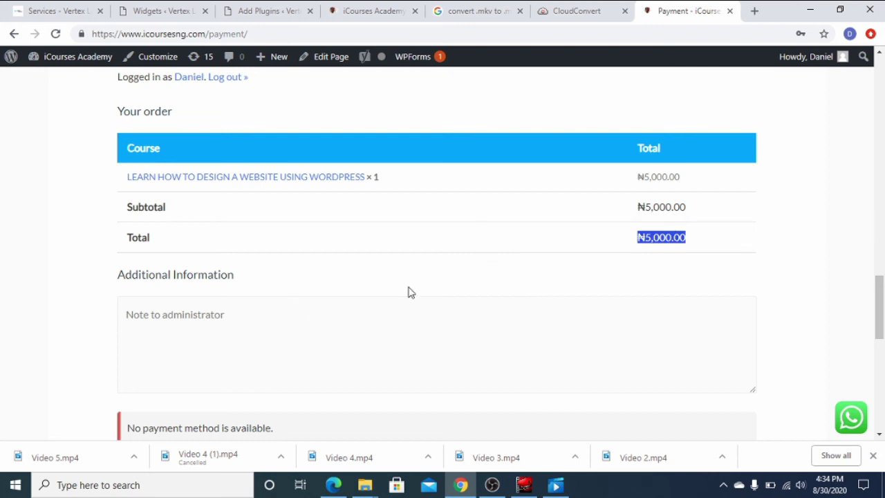
# Return to the ONLINE PAYMENT form showing Amount 5000 and Course Title WEBSITE DESIGN.
pyautogui.scroll(12, 408, 293)
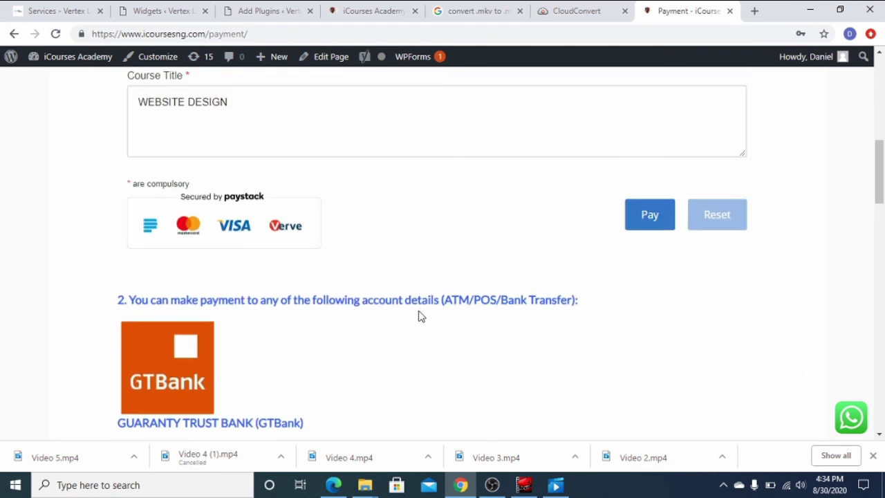
pyautogui.scroll(7, 349, 321)
pyautogui.scroll(1, 373, 324)
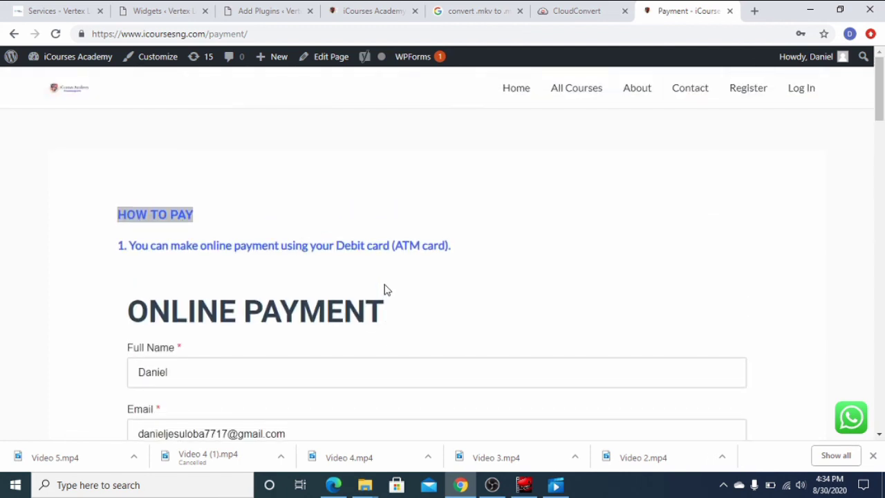
pyautogui.scroll(-3, 500, 305)
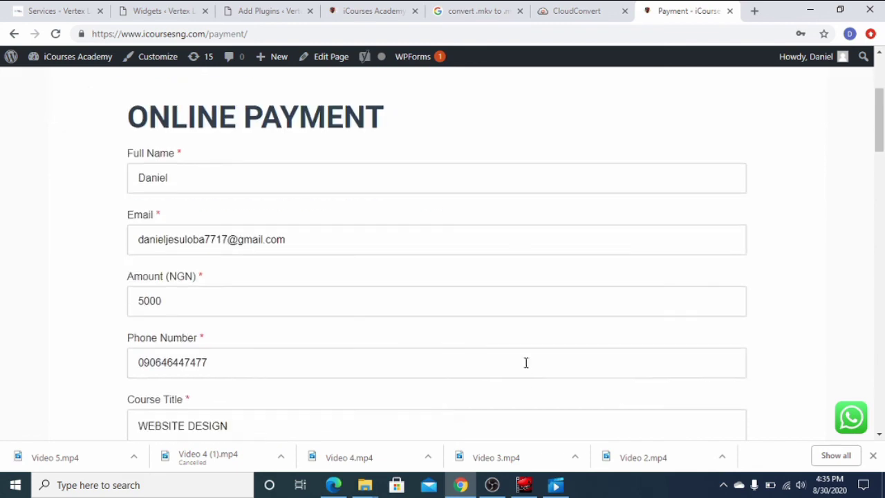